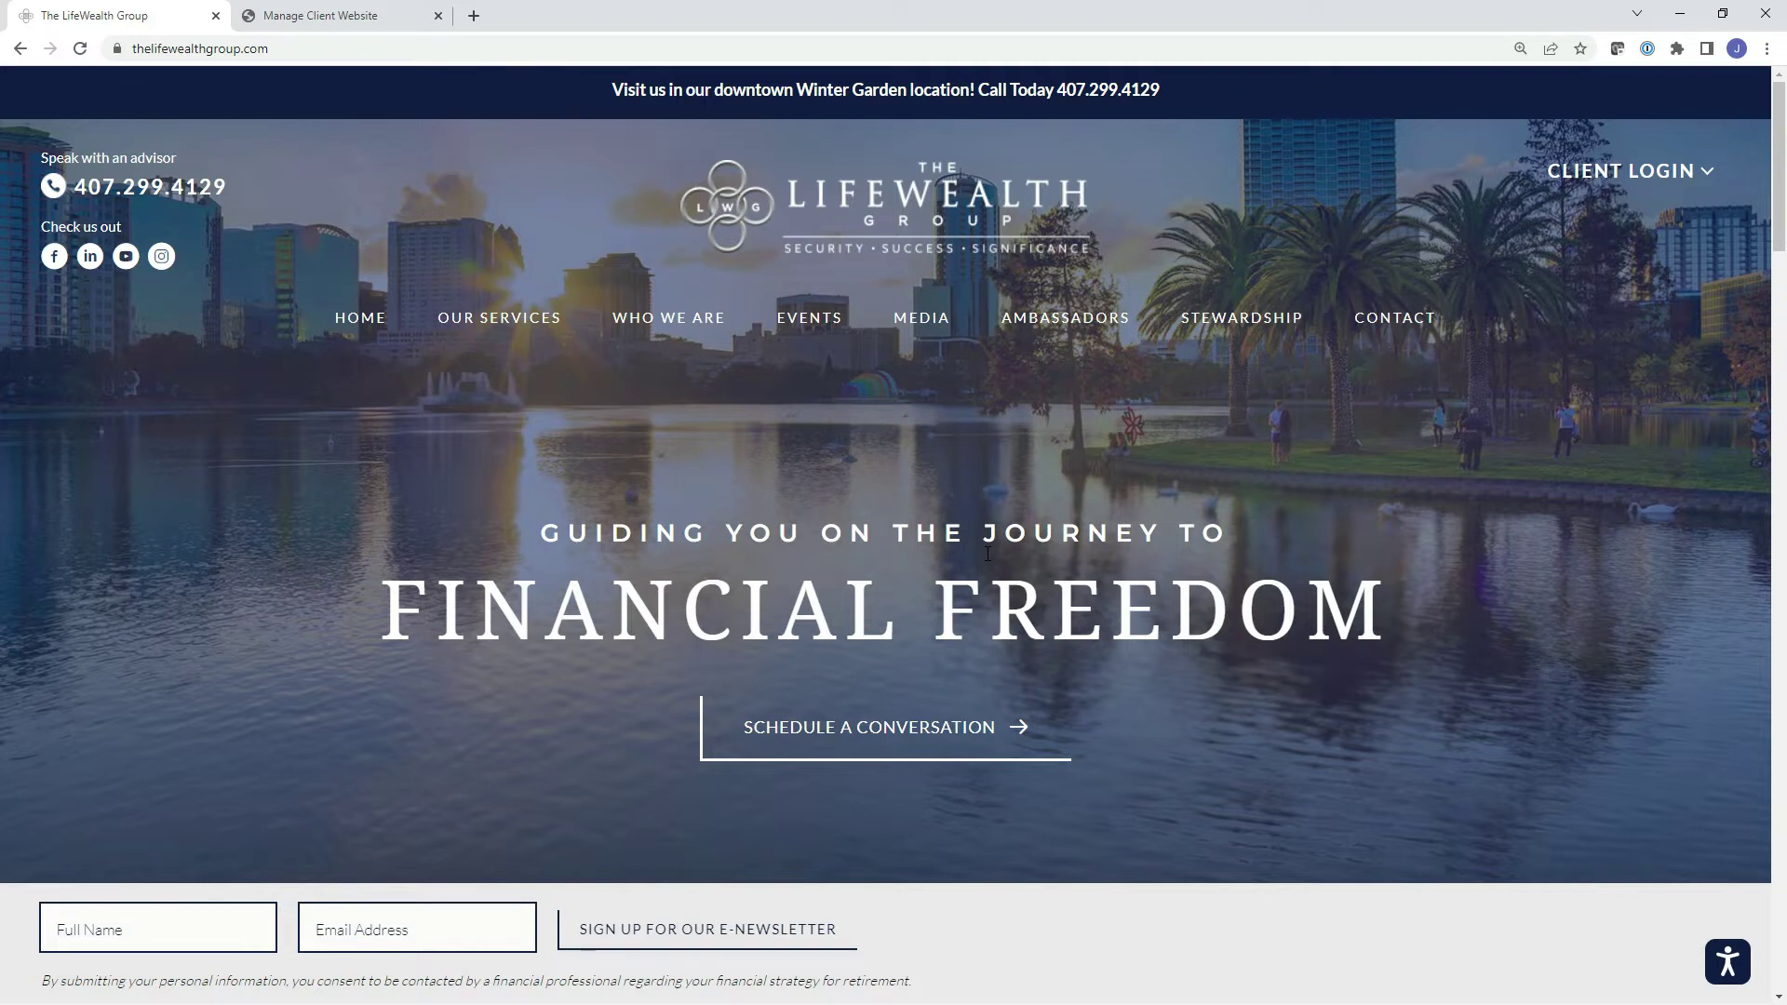
Choose eMoney under Client Login to reach the Wealth Management System sign-in page.
mouse_move(1624, 171)
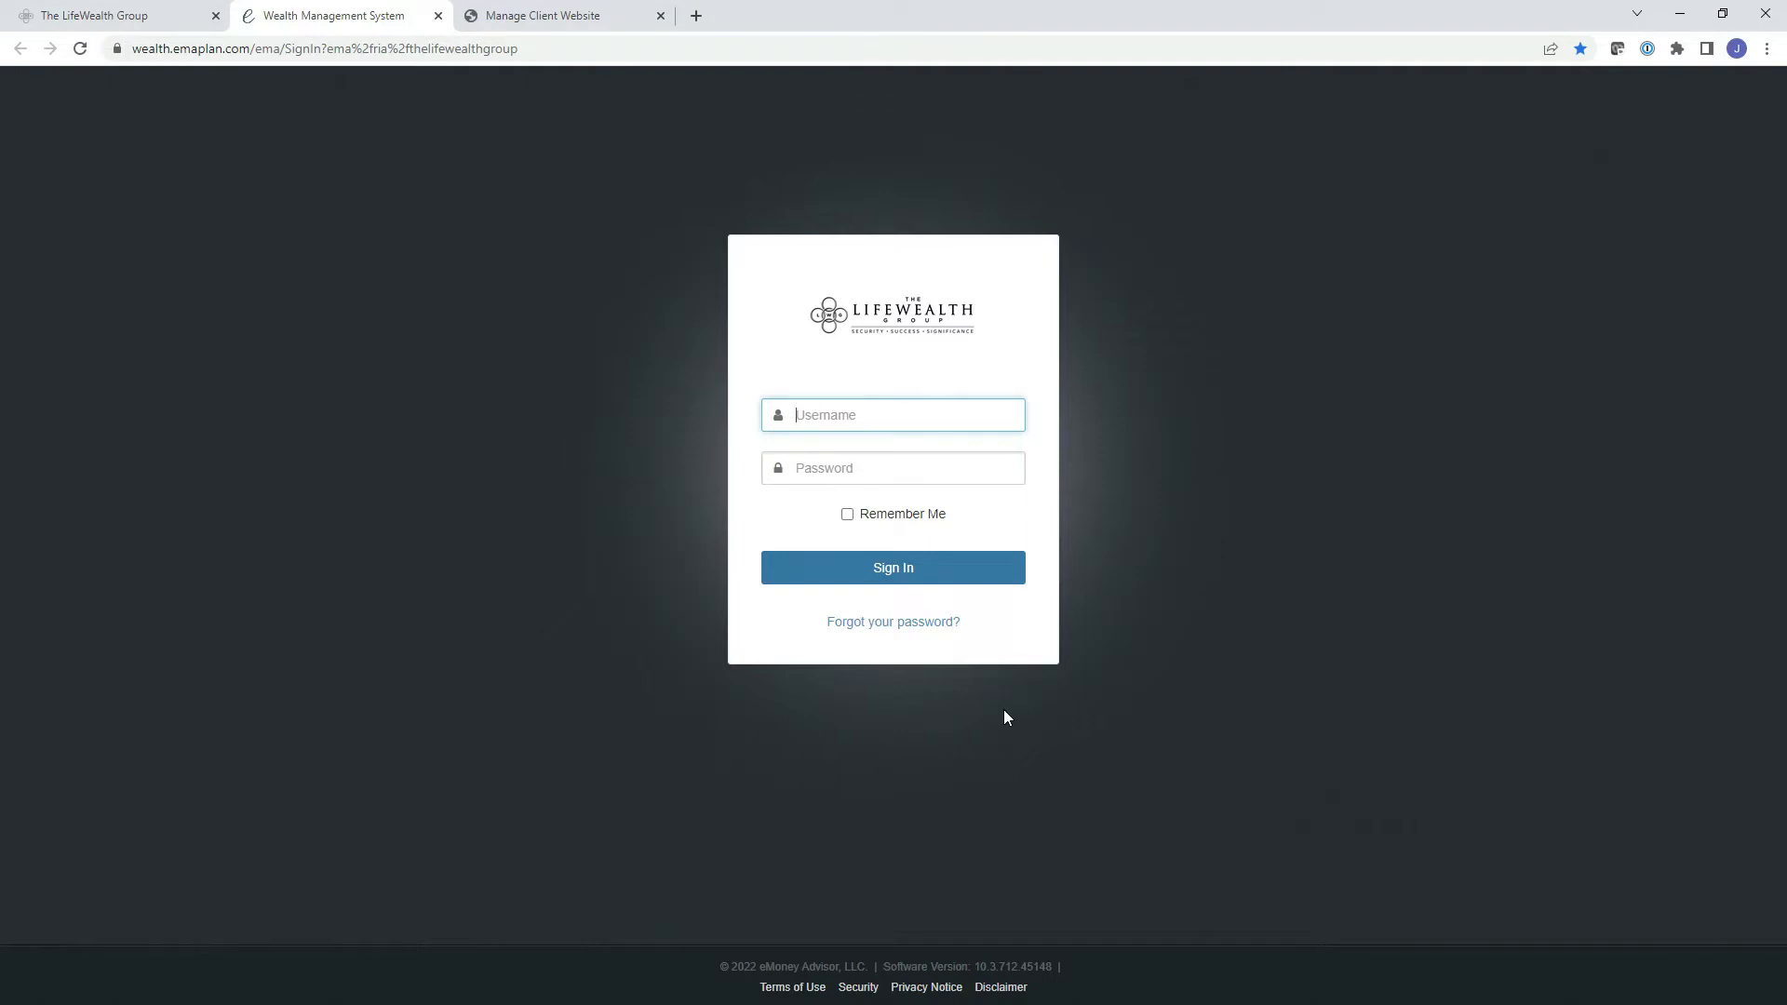
Send the website invitation to the client's e-mail address and open its registration form.
click(606, 28)
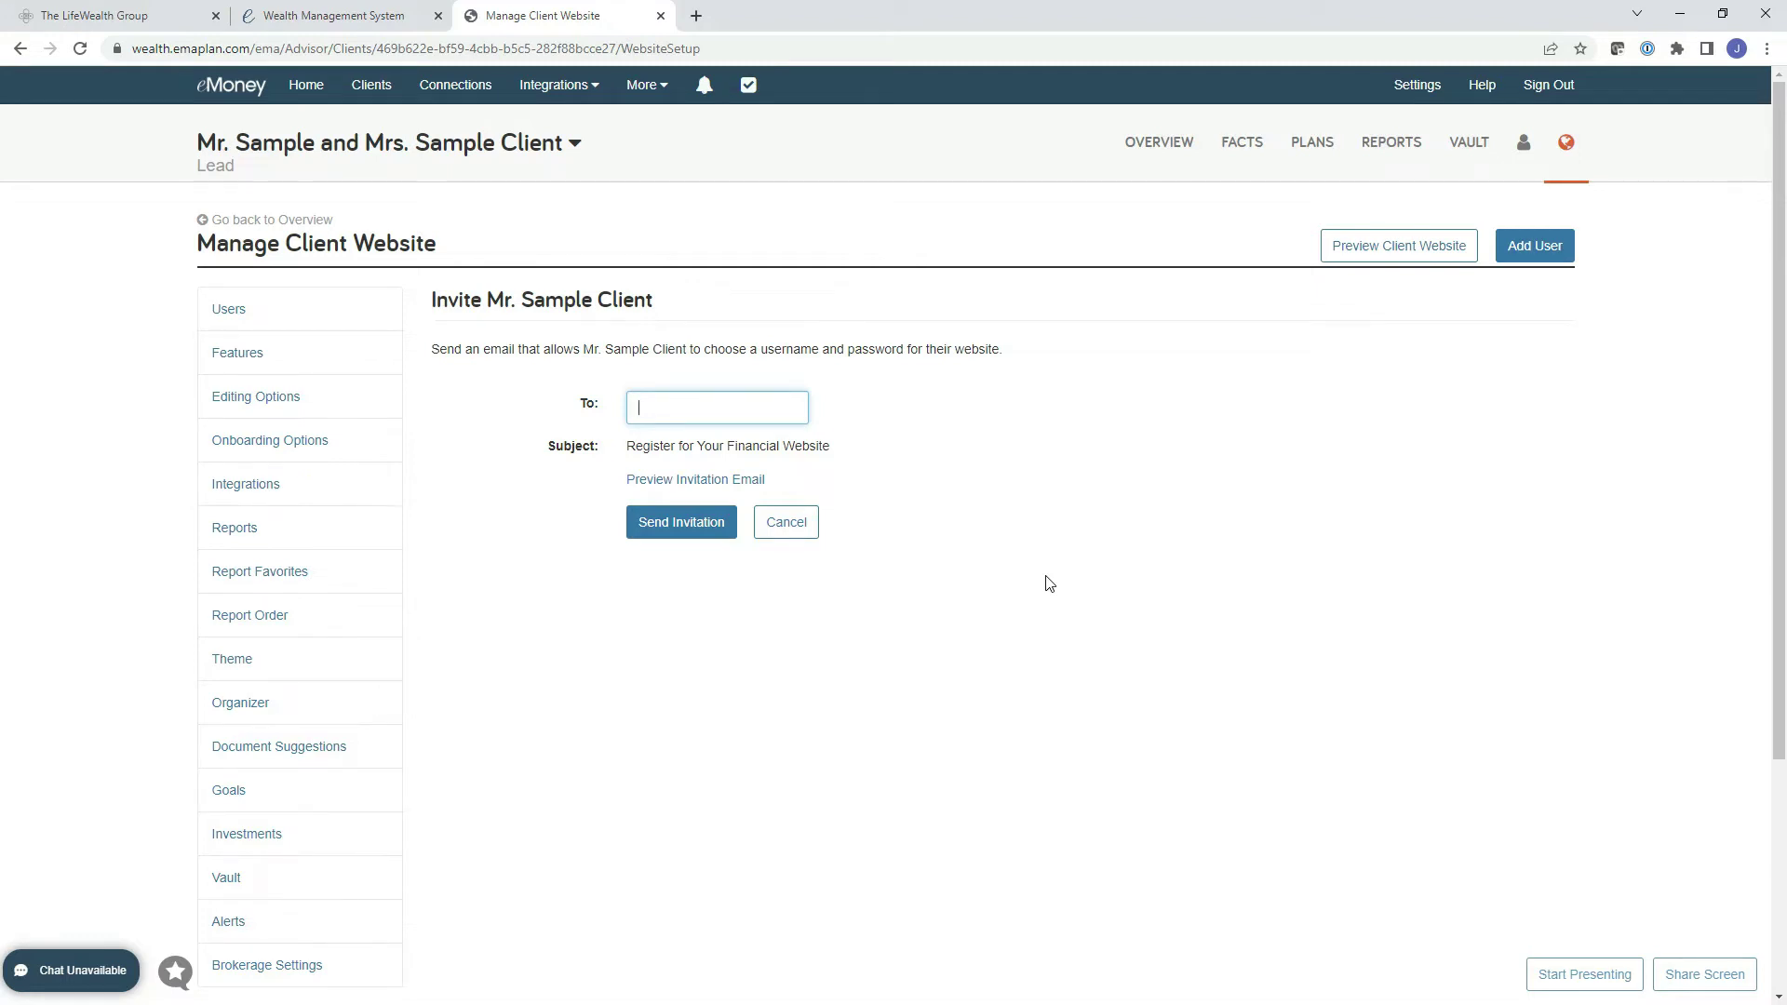
click(665, 525)
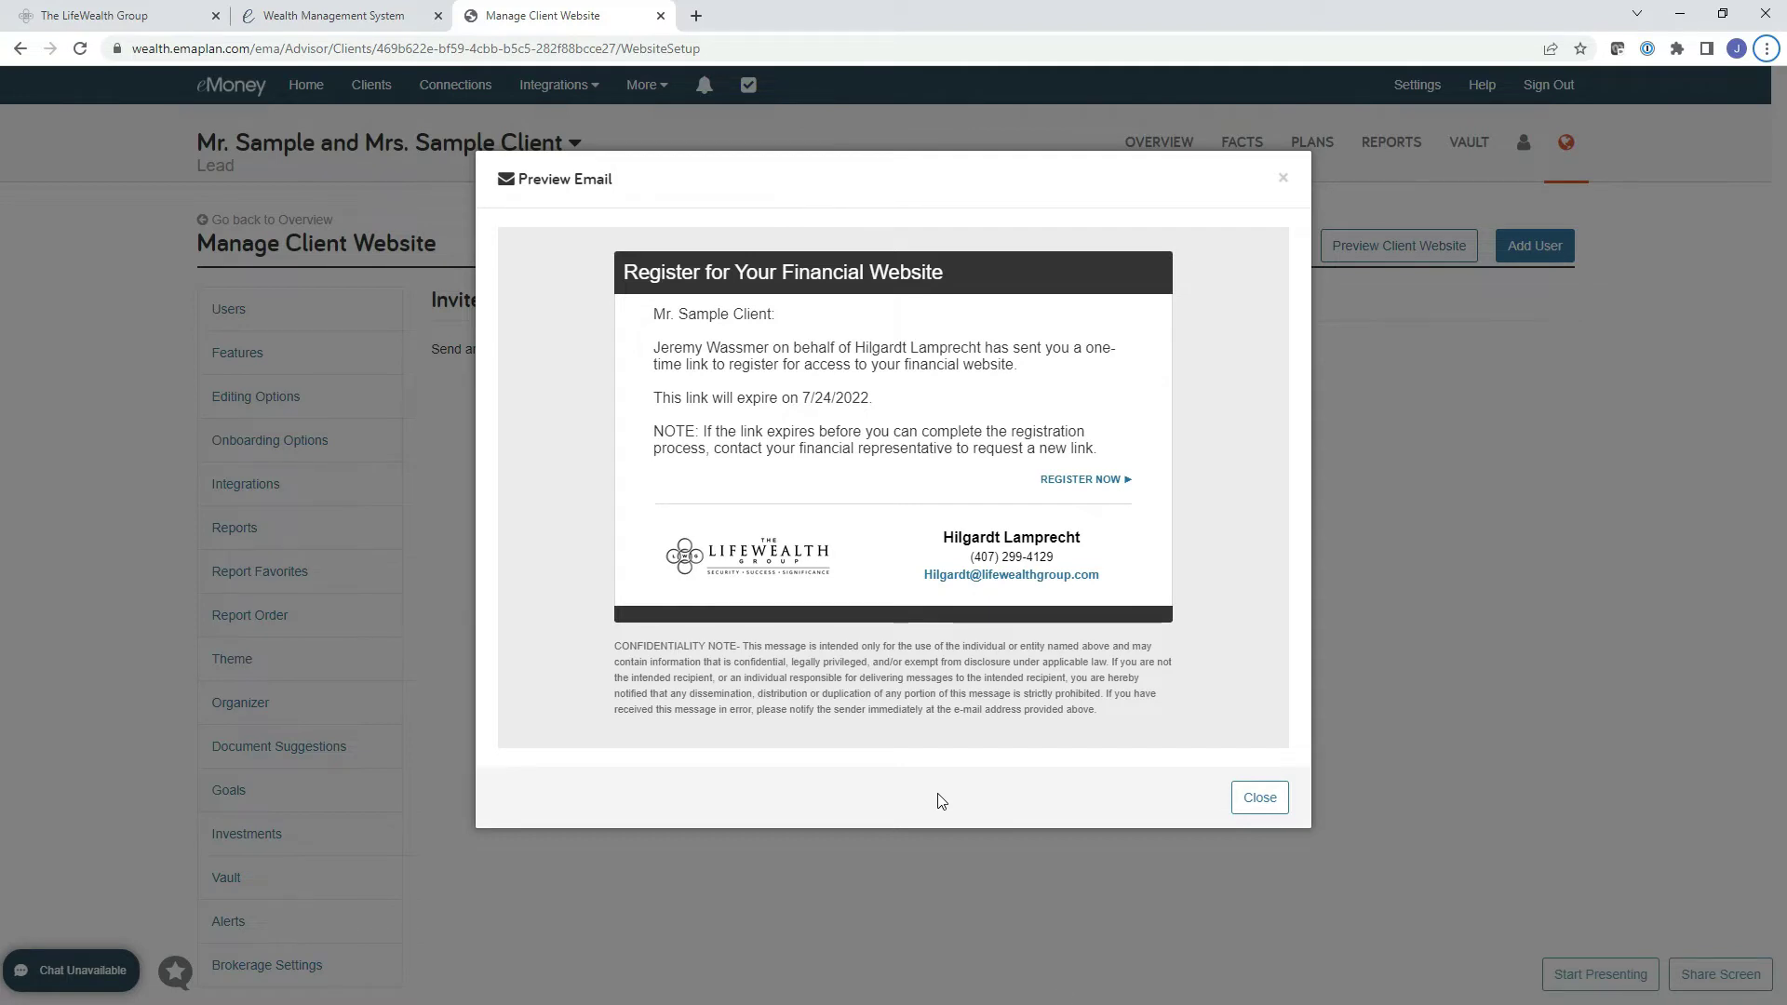
click(1077, 481)
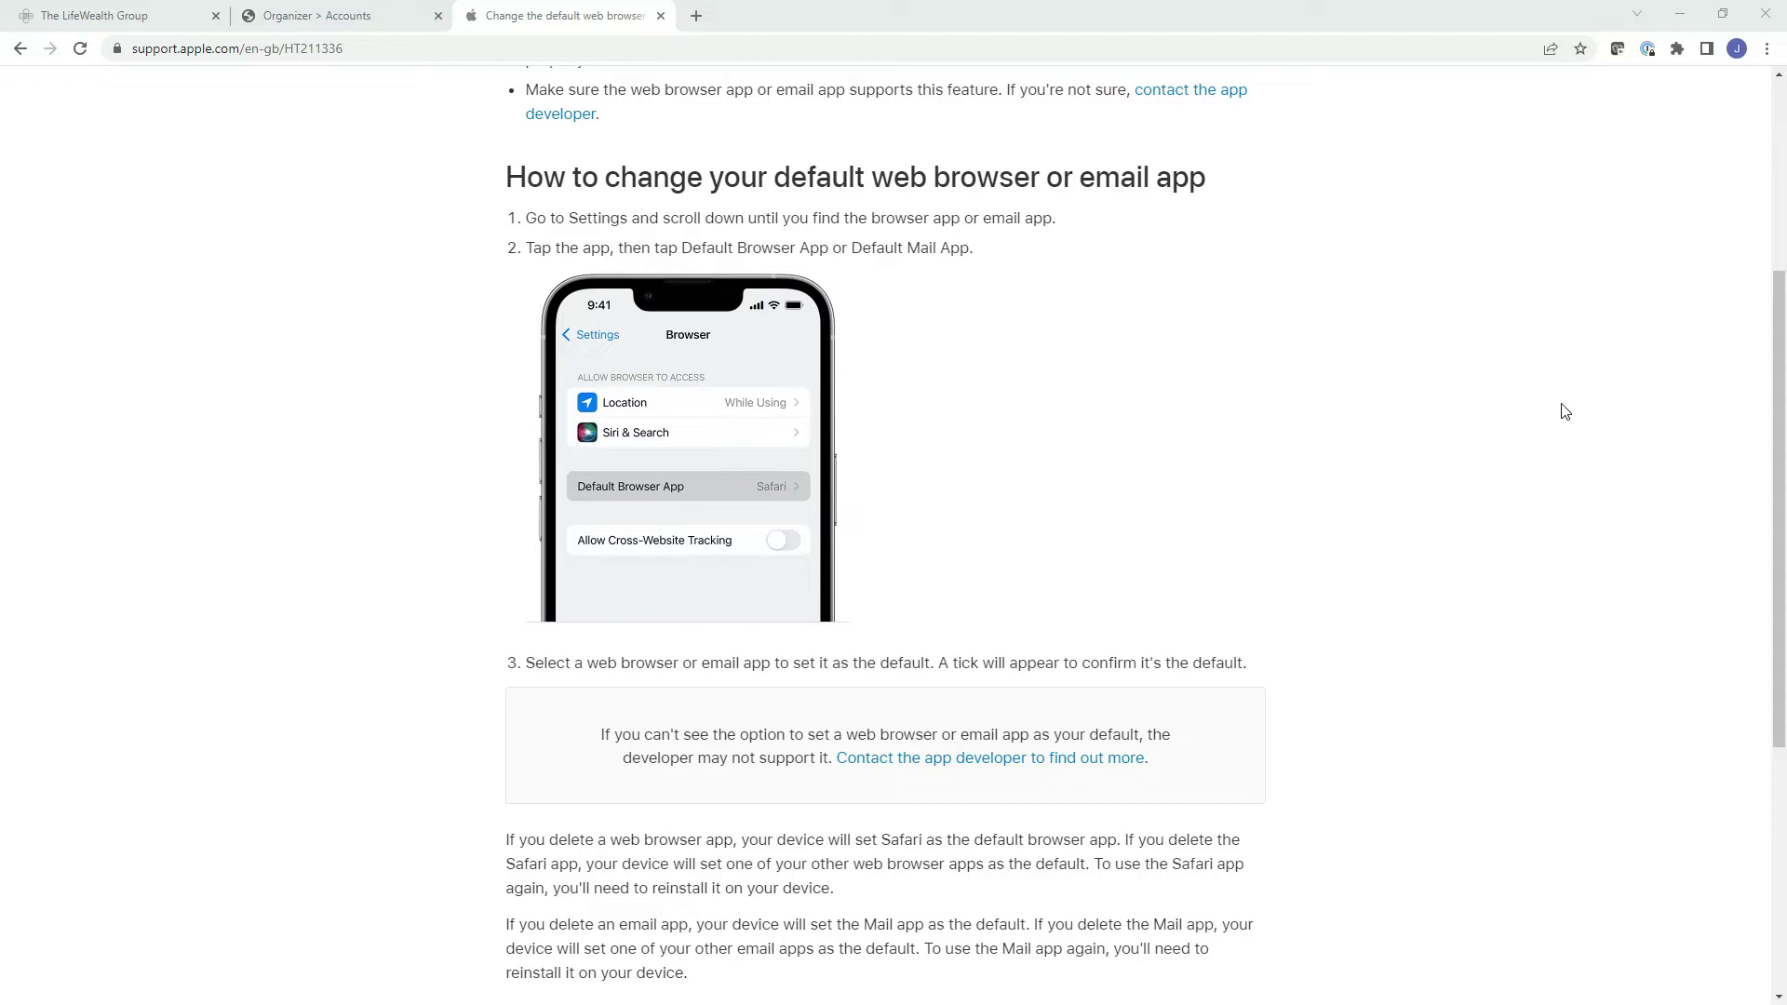
Switch back to the registration confirmation email.
key(alt+Tab)
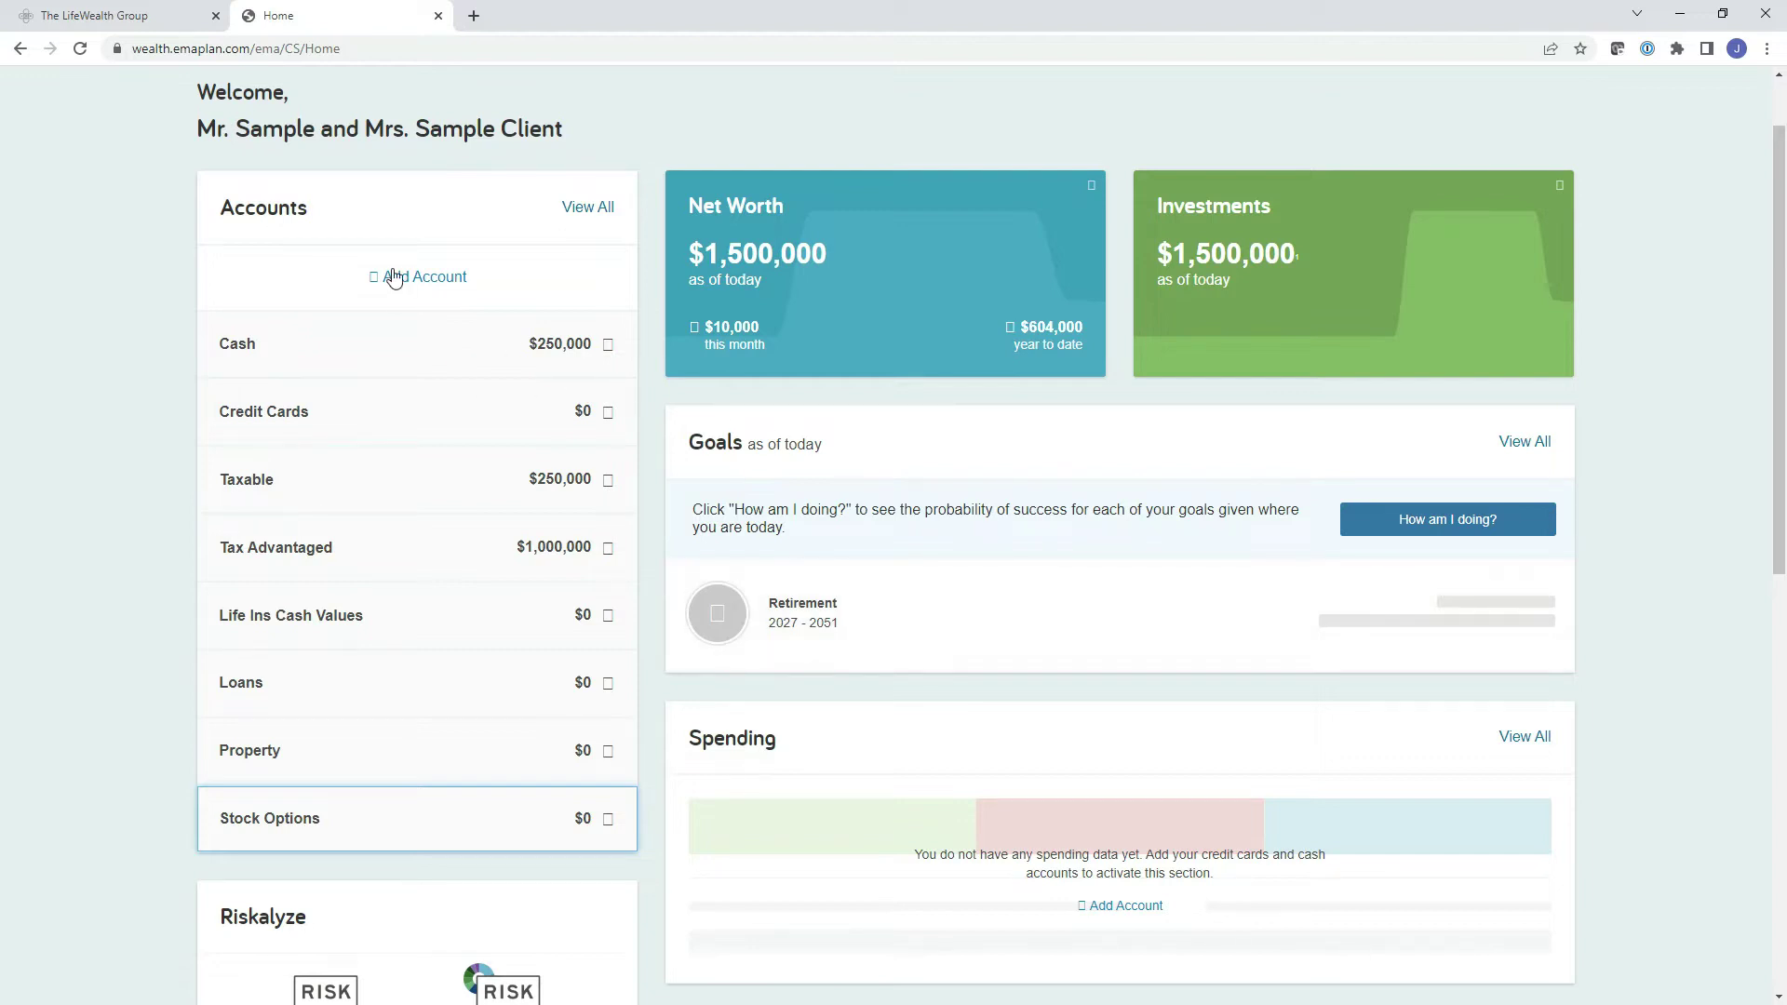
click(296, 345)
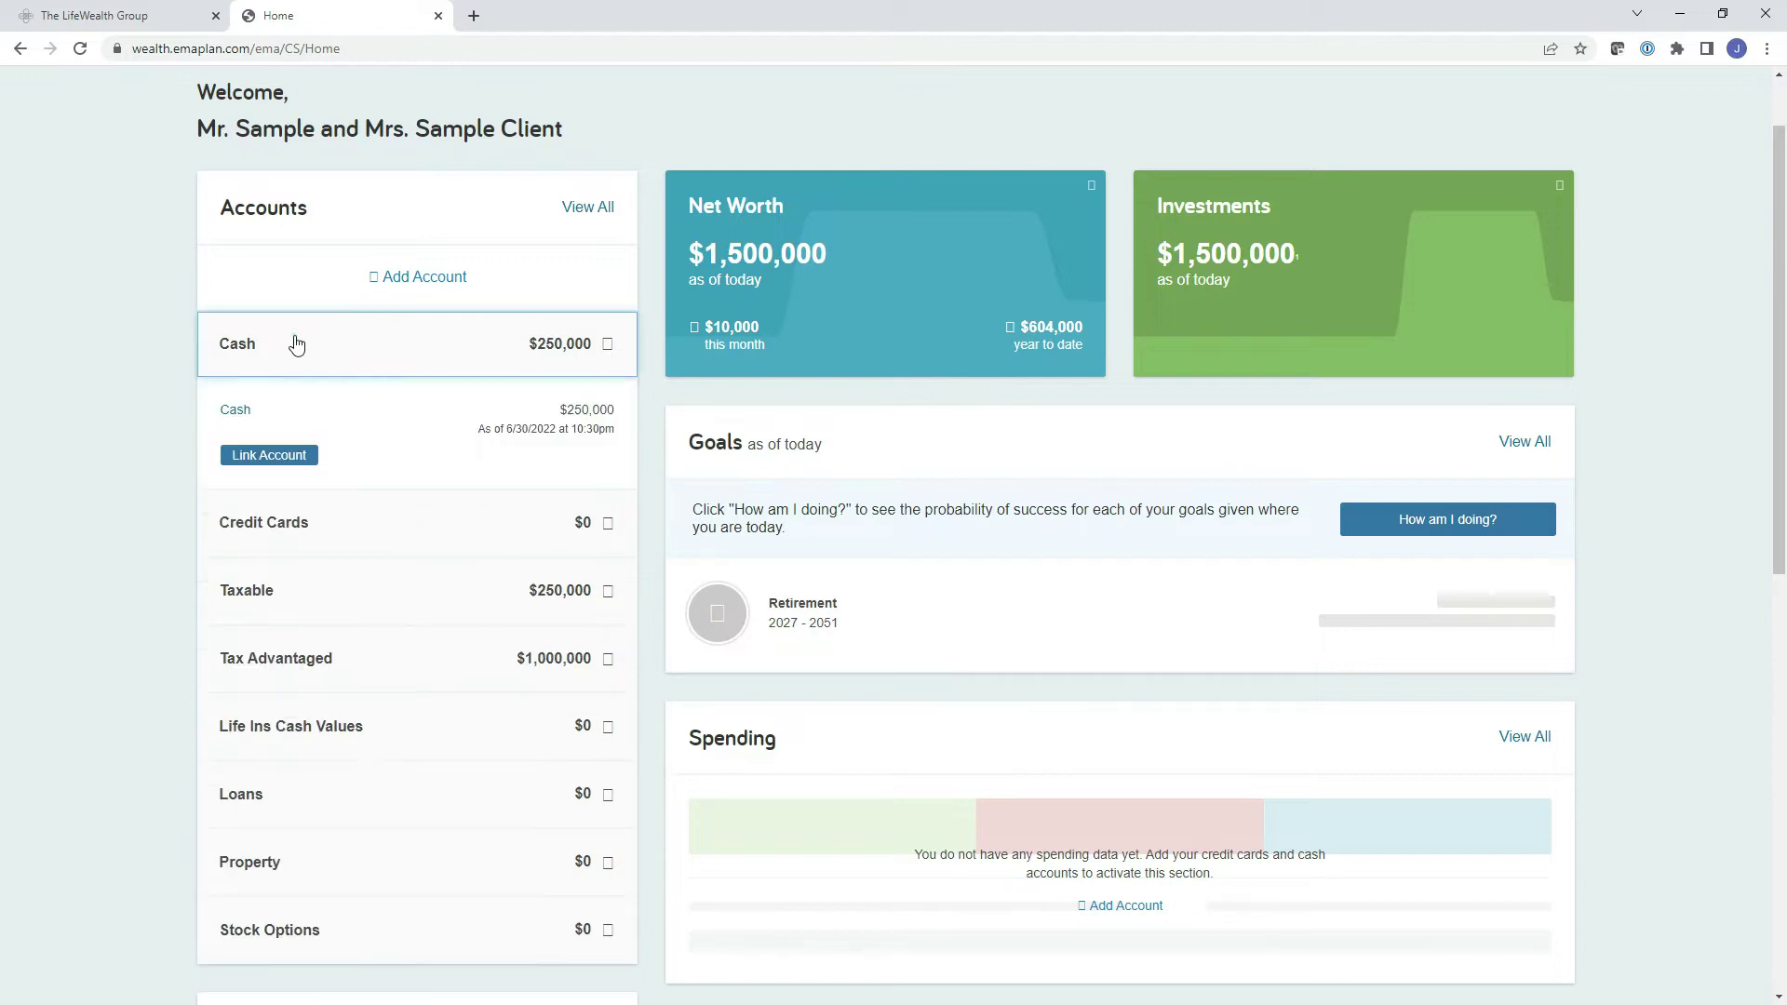
click(341, 532)
click(415, 776)
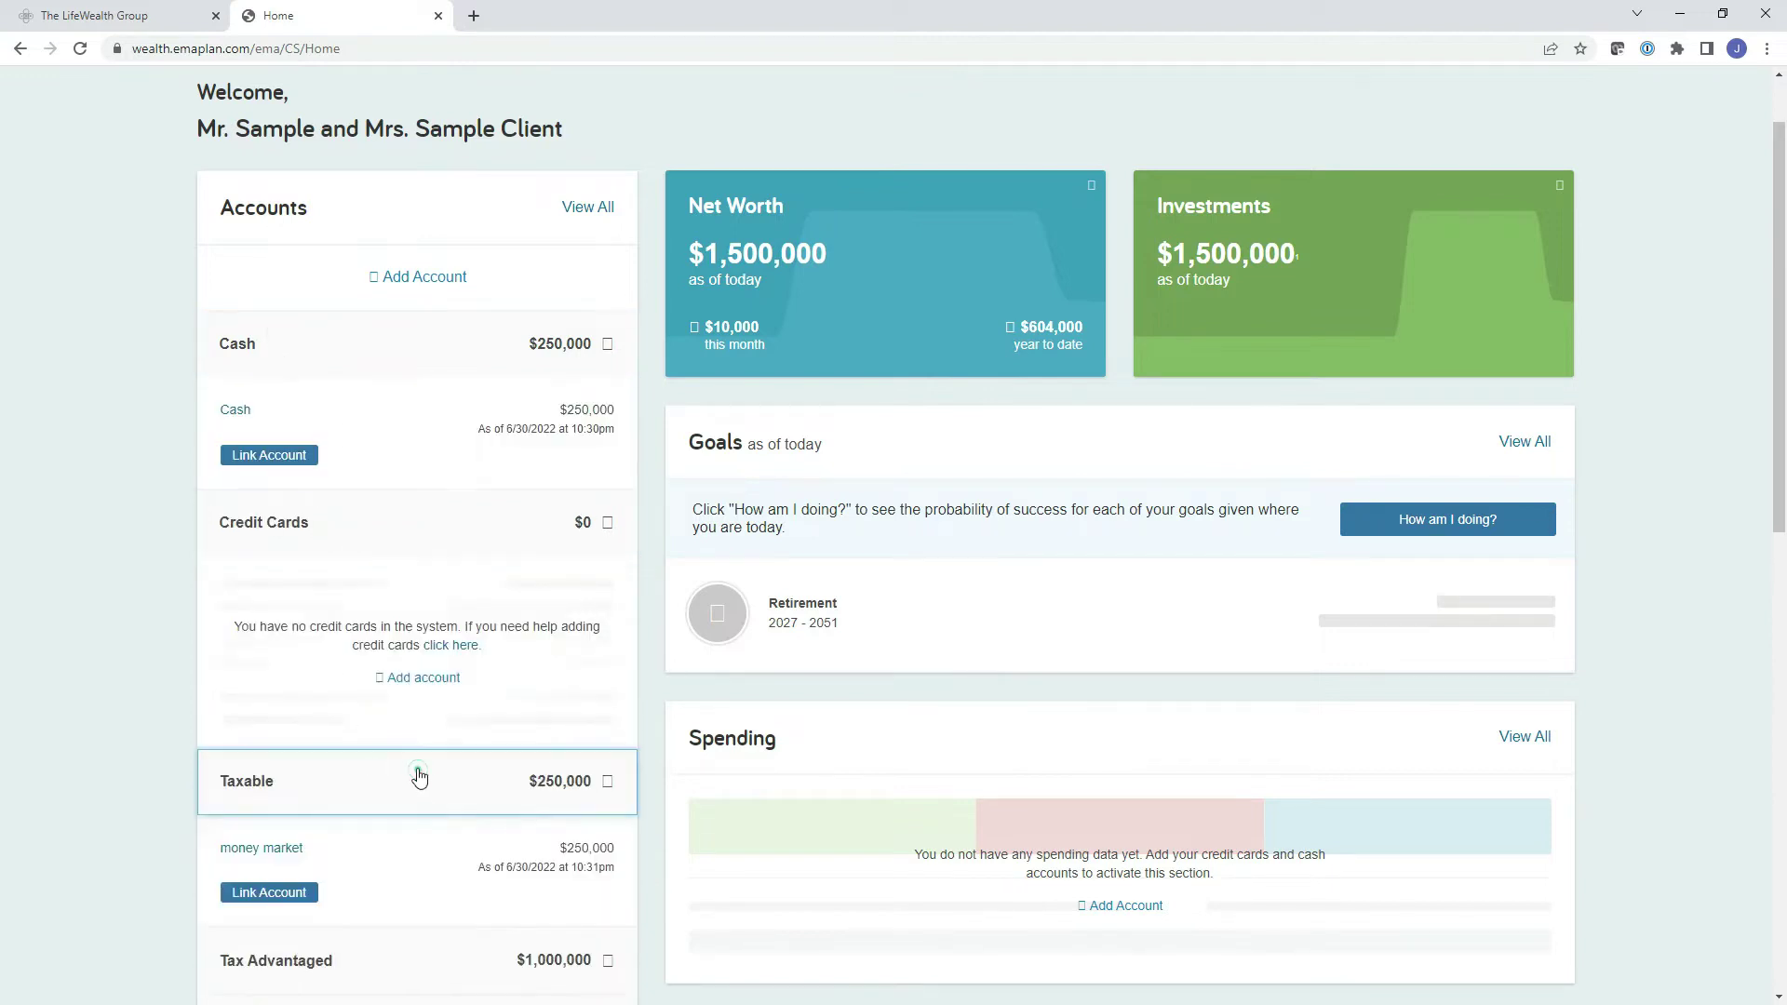
scroll(419, 763, down, 2)
click(412, 773)
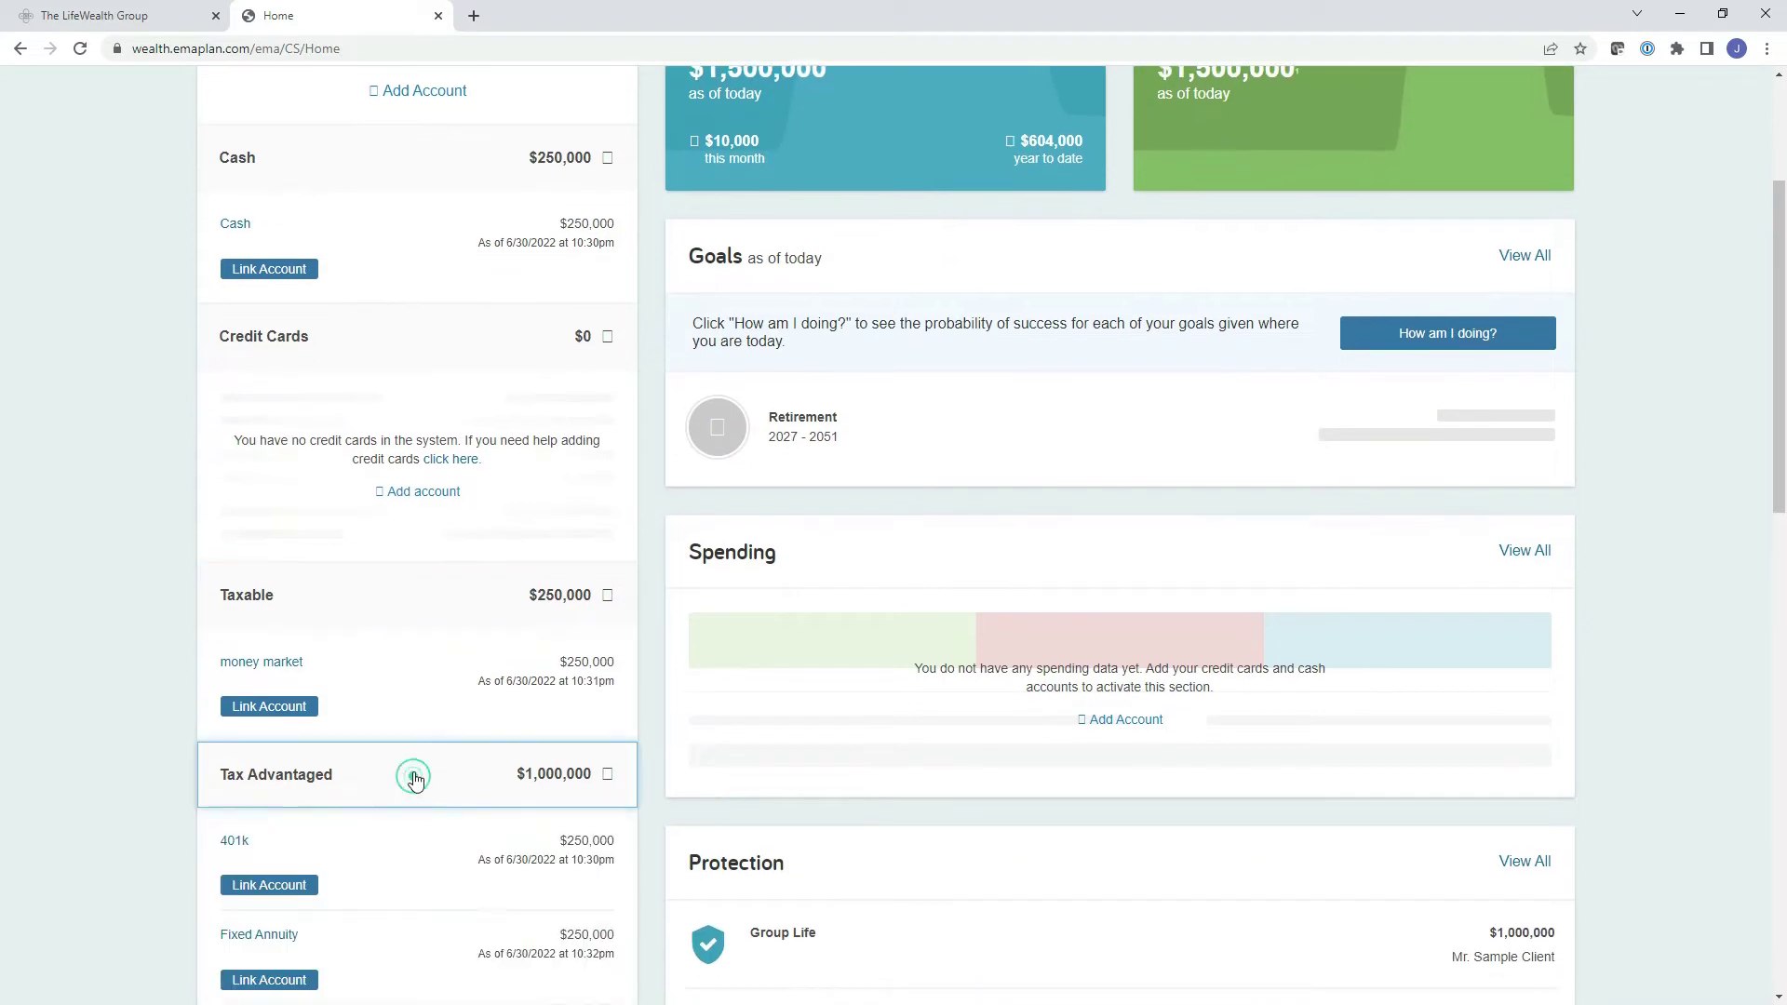
scroll(414, 777, down, 2)
scroll(410, 787, down, 5)
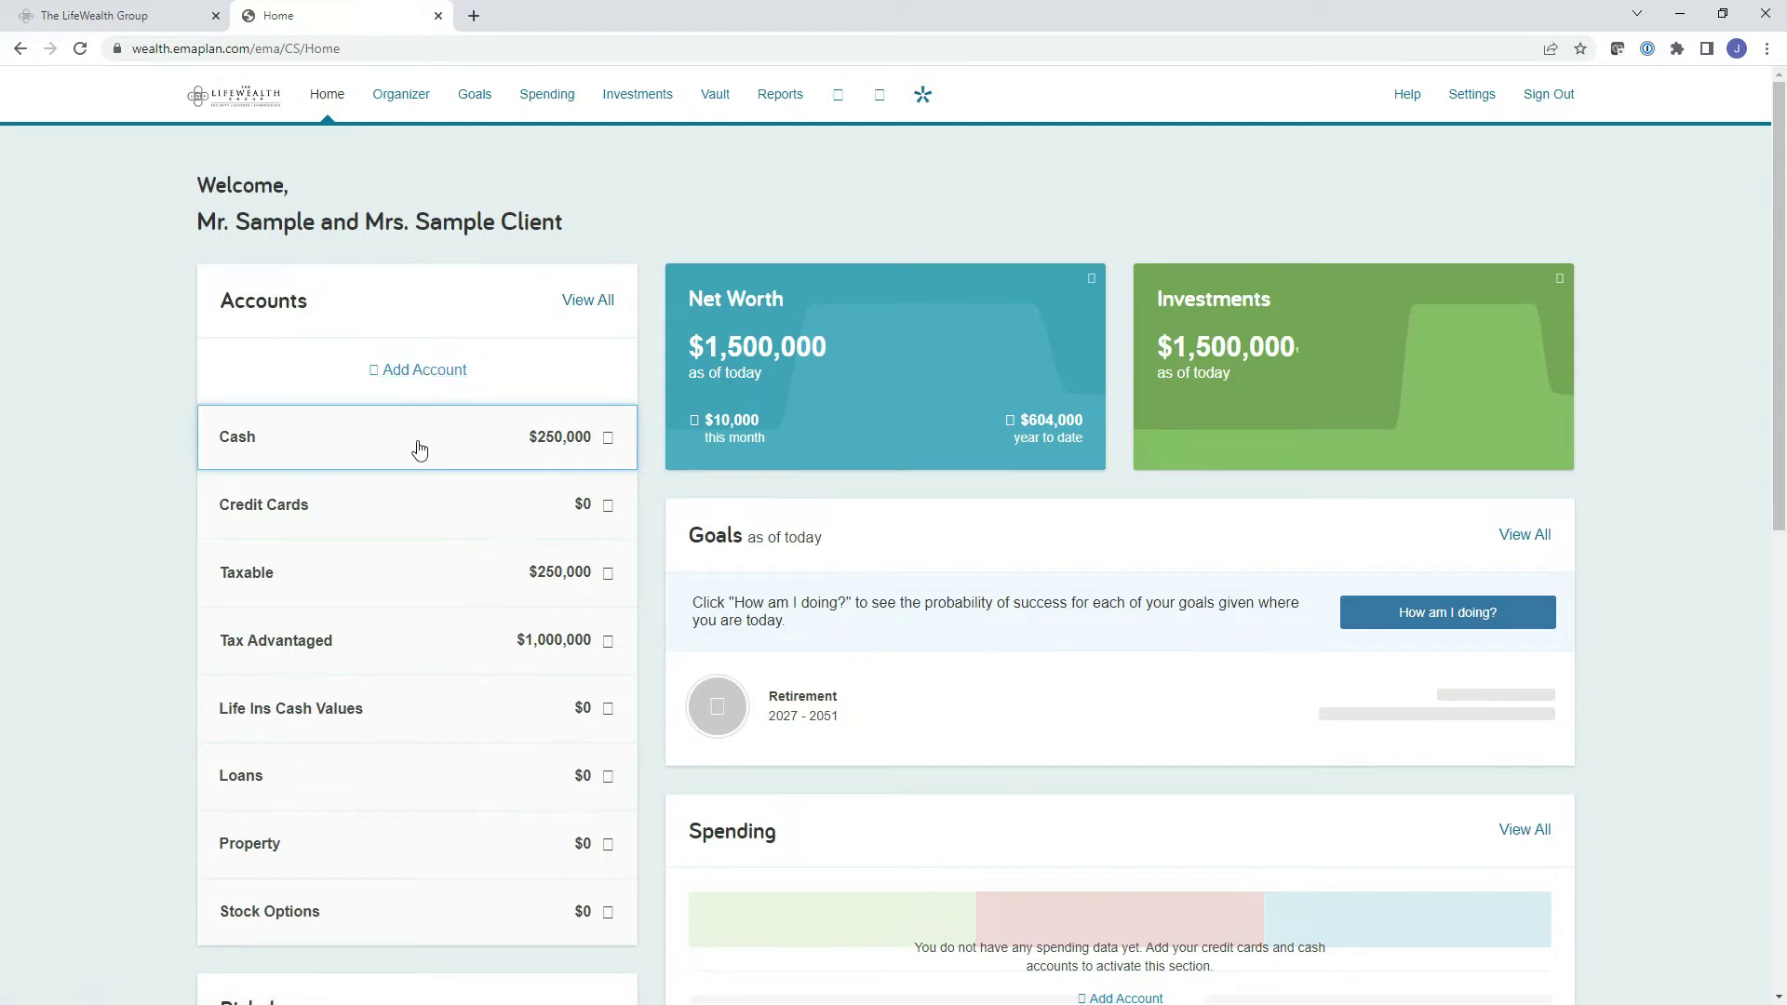
Start adding an account, look up FAIRWINDS Credit Union, then choose the no-online-login option.
click(434, 364)
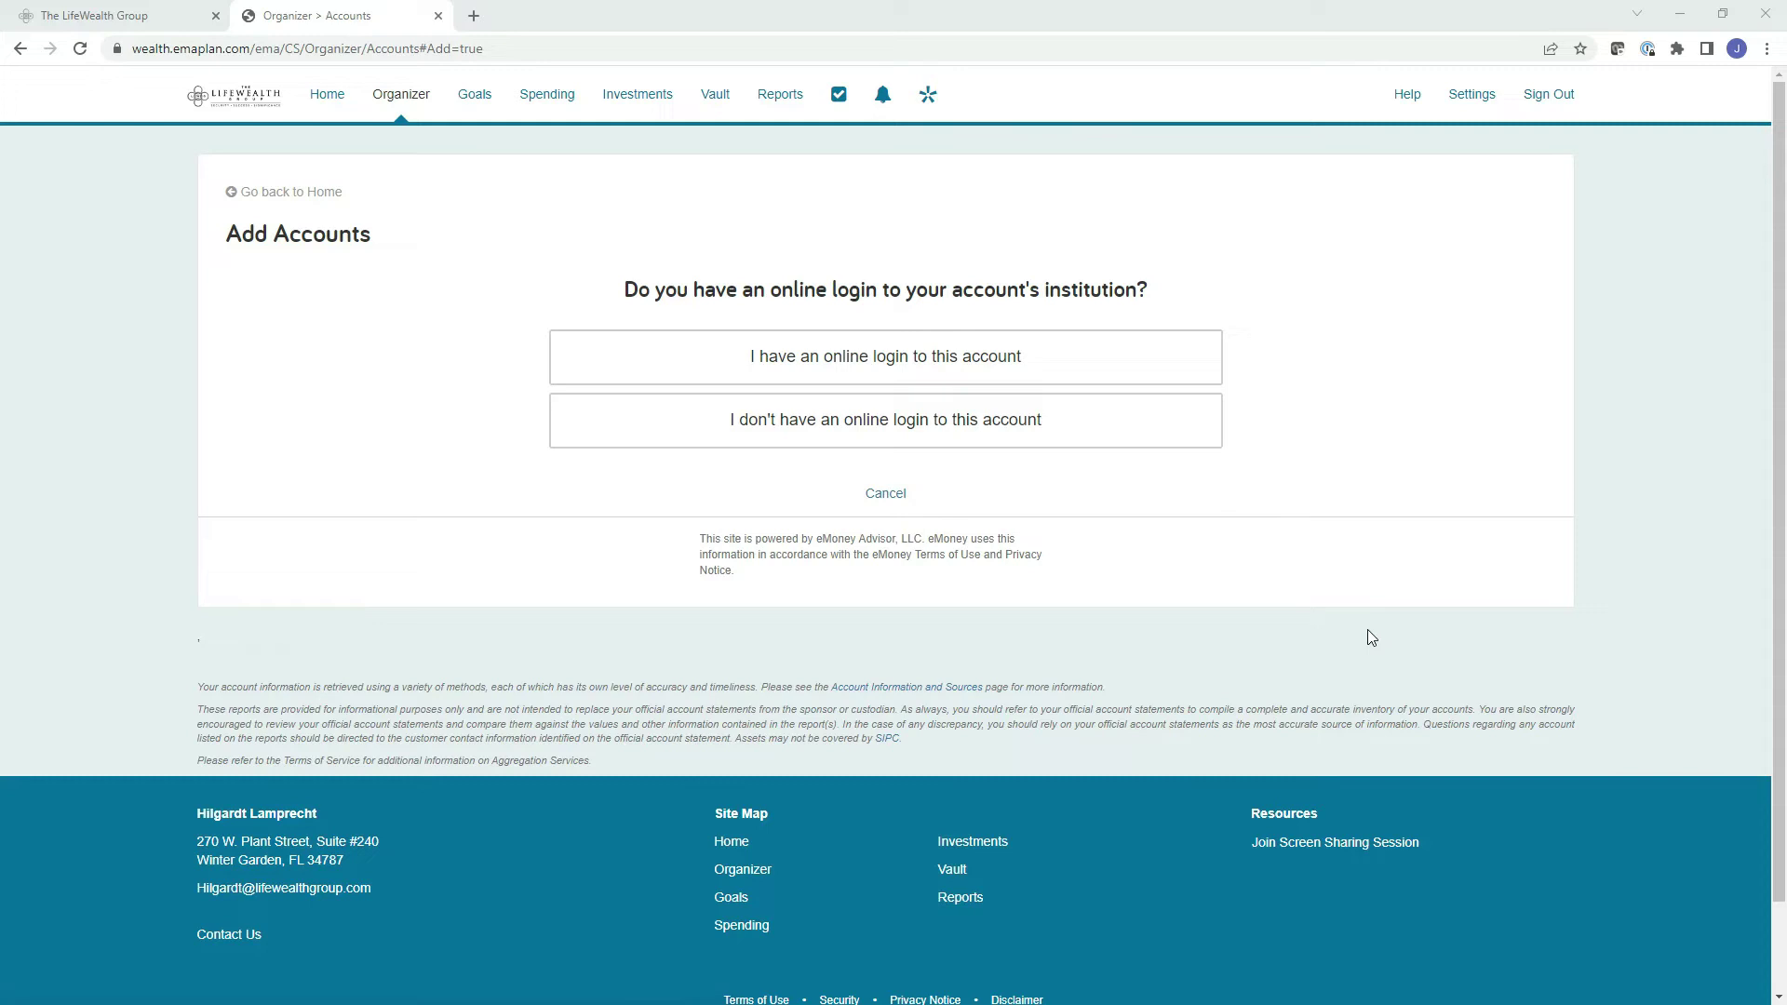
click(938, 366)
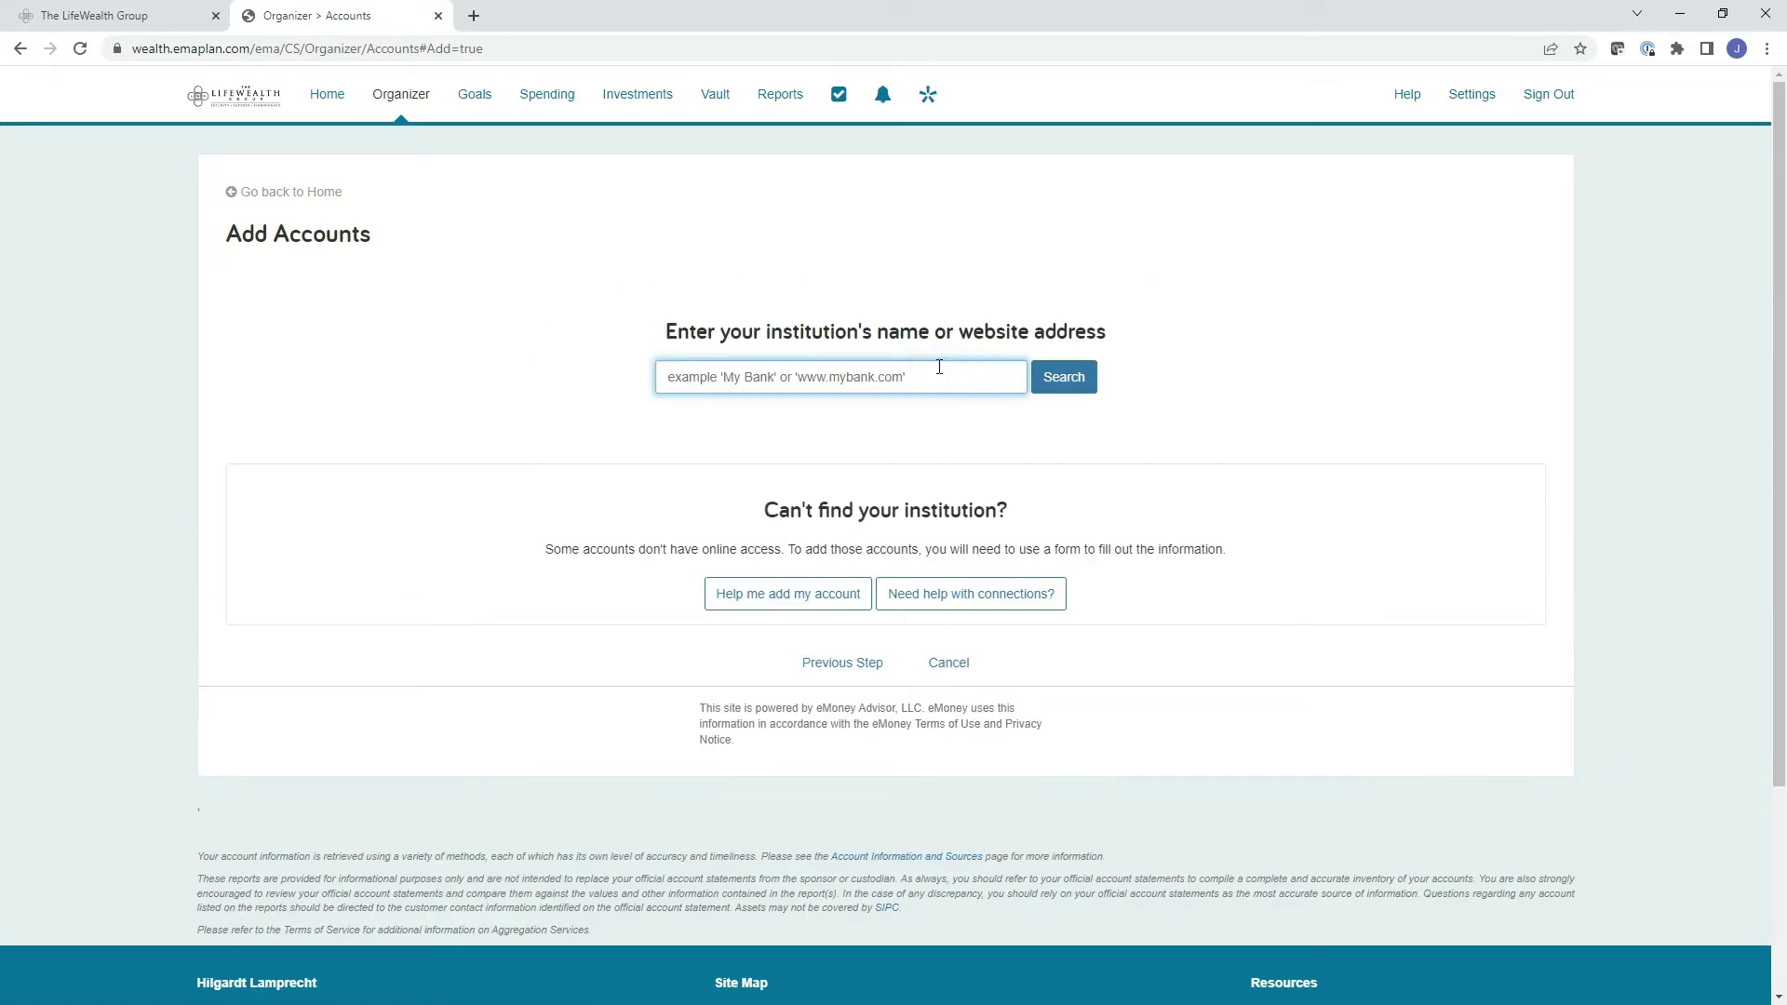
click(788, 387)
text(fairwinds)
key(Return)
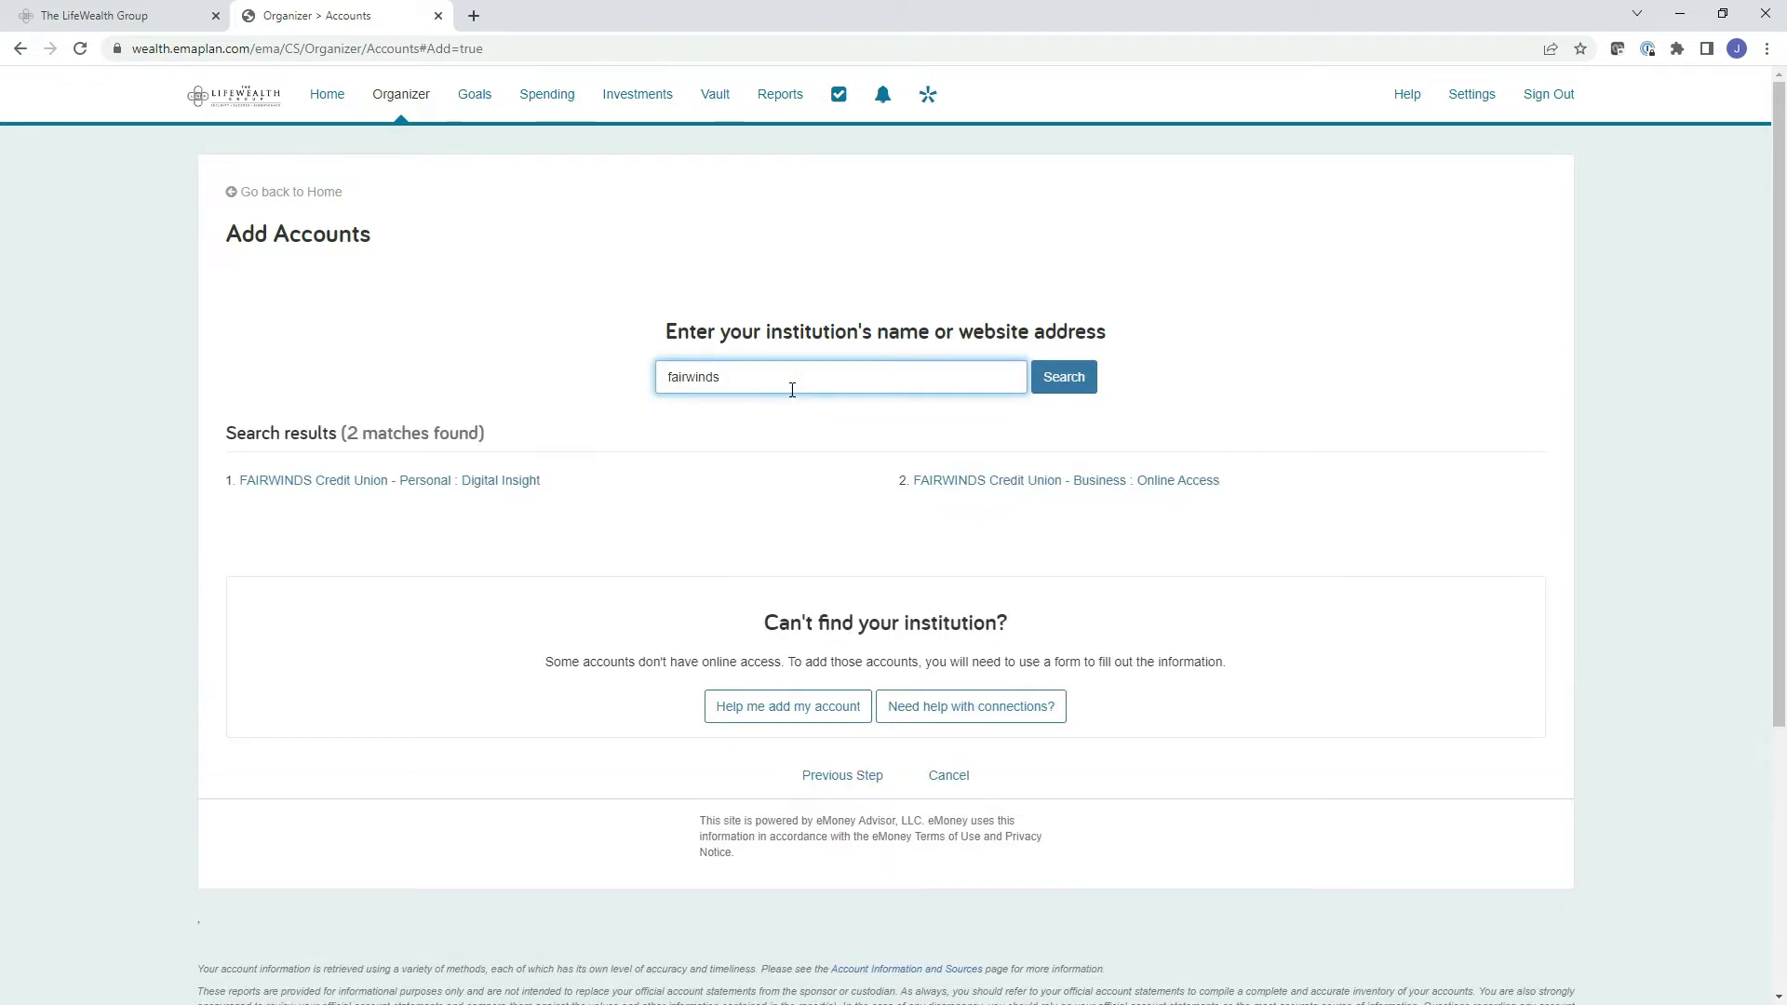
click(355, 481)
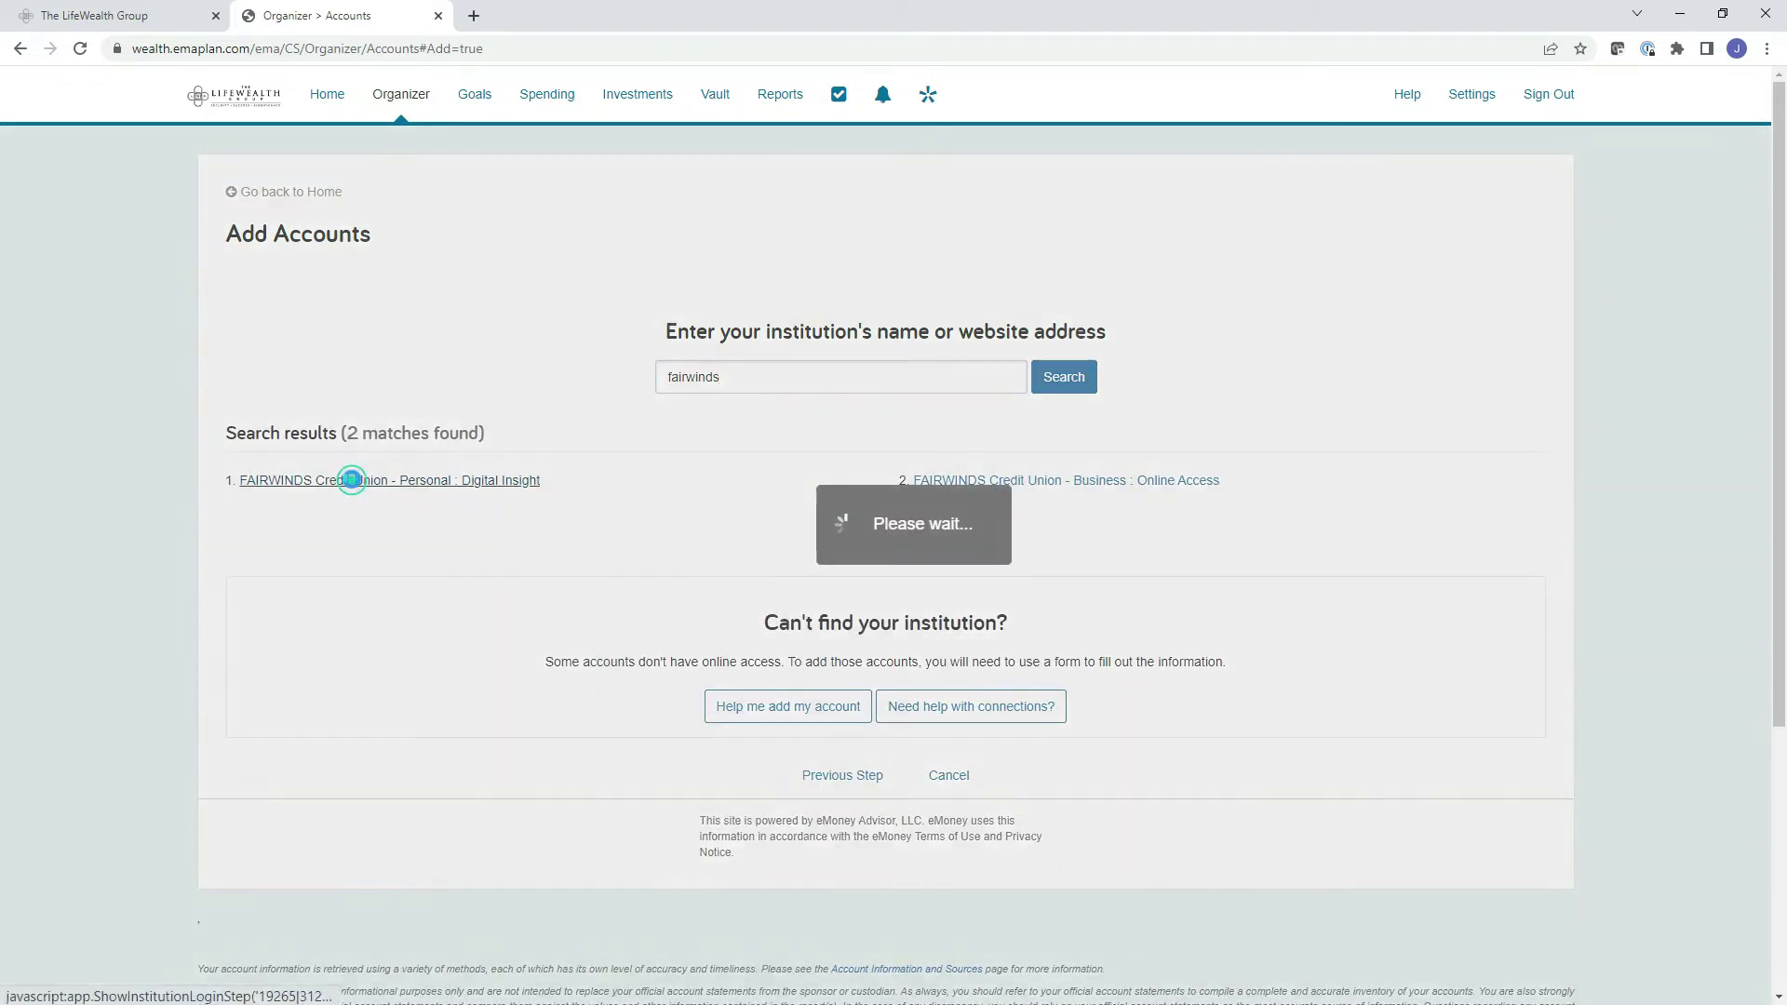
click(915, 459)
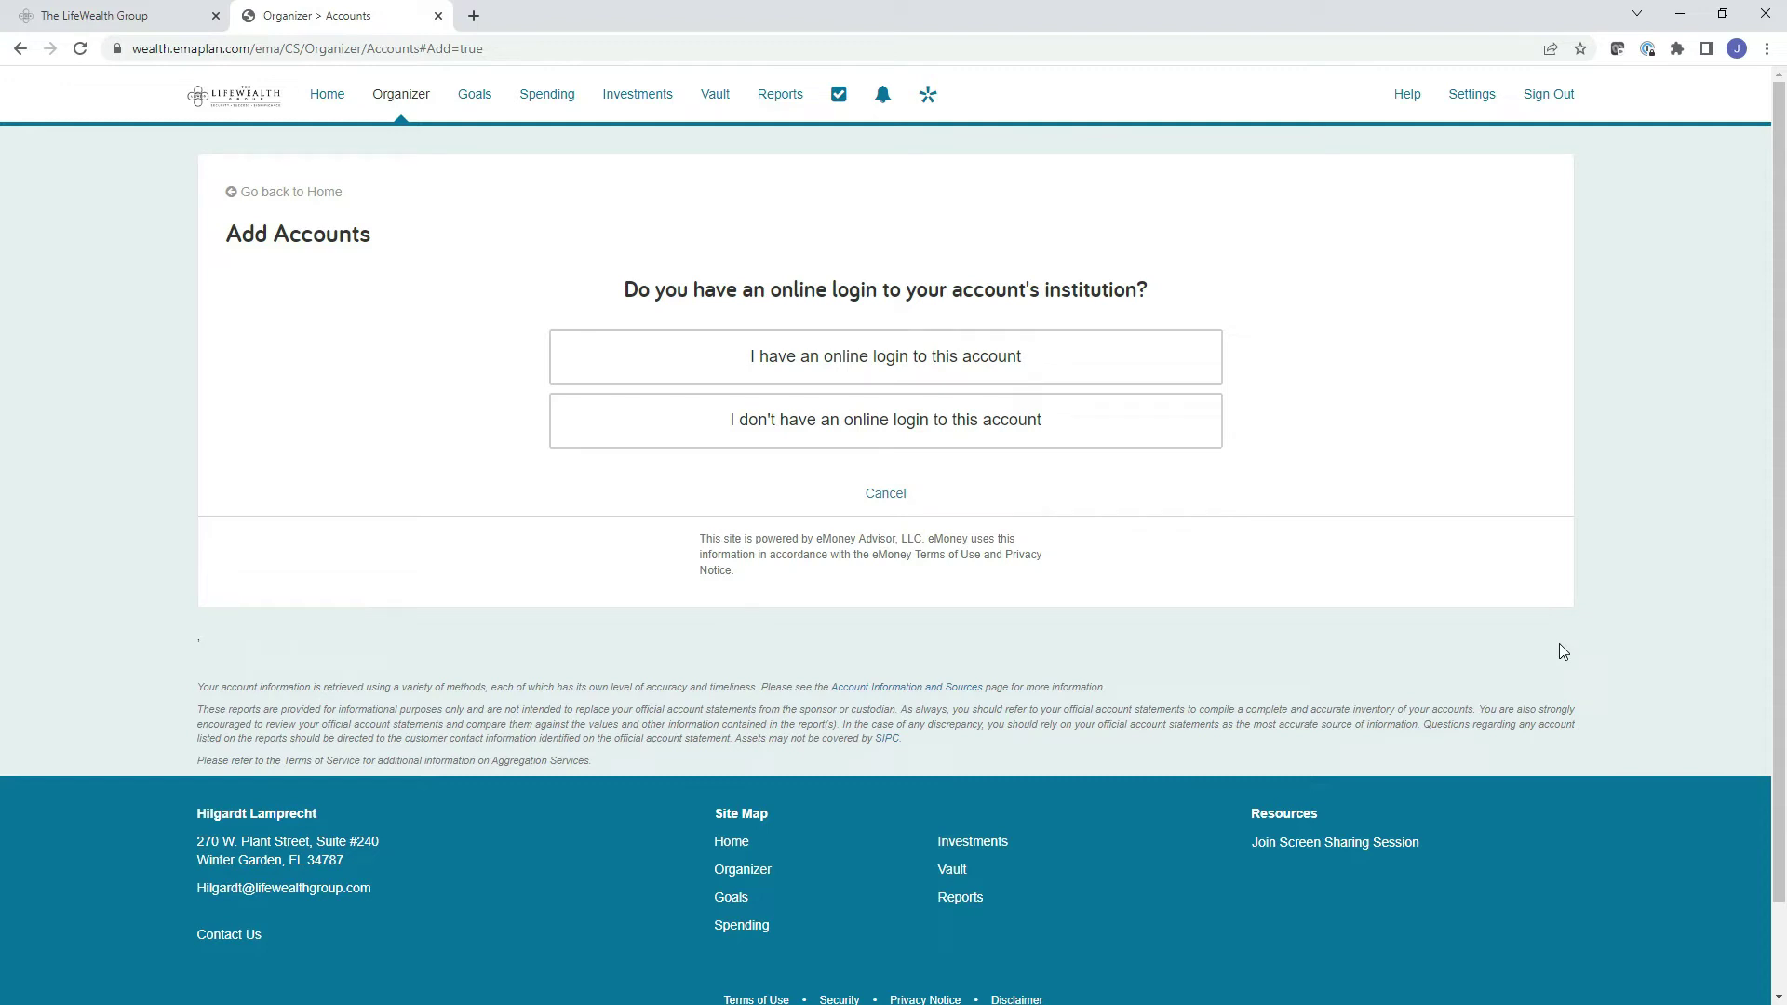
click(1015, 442)
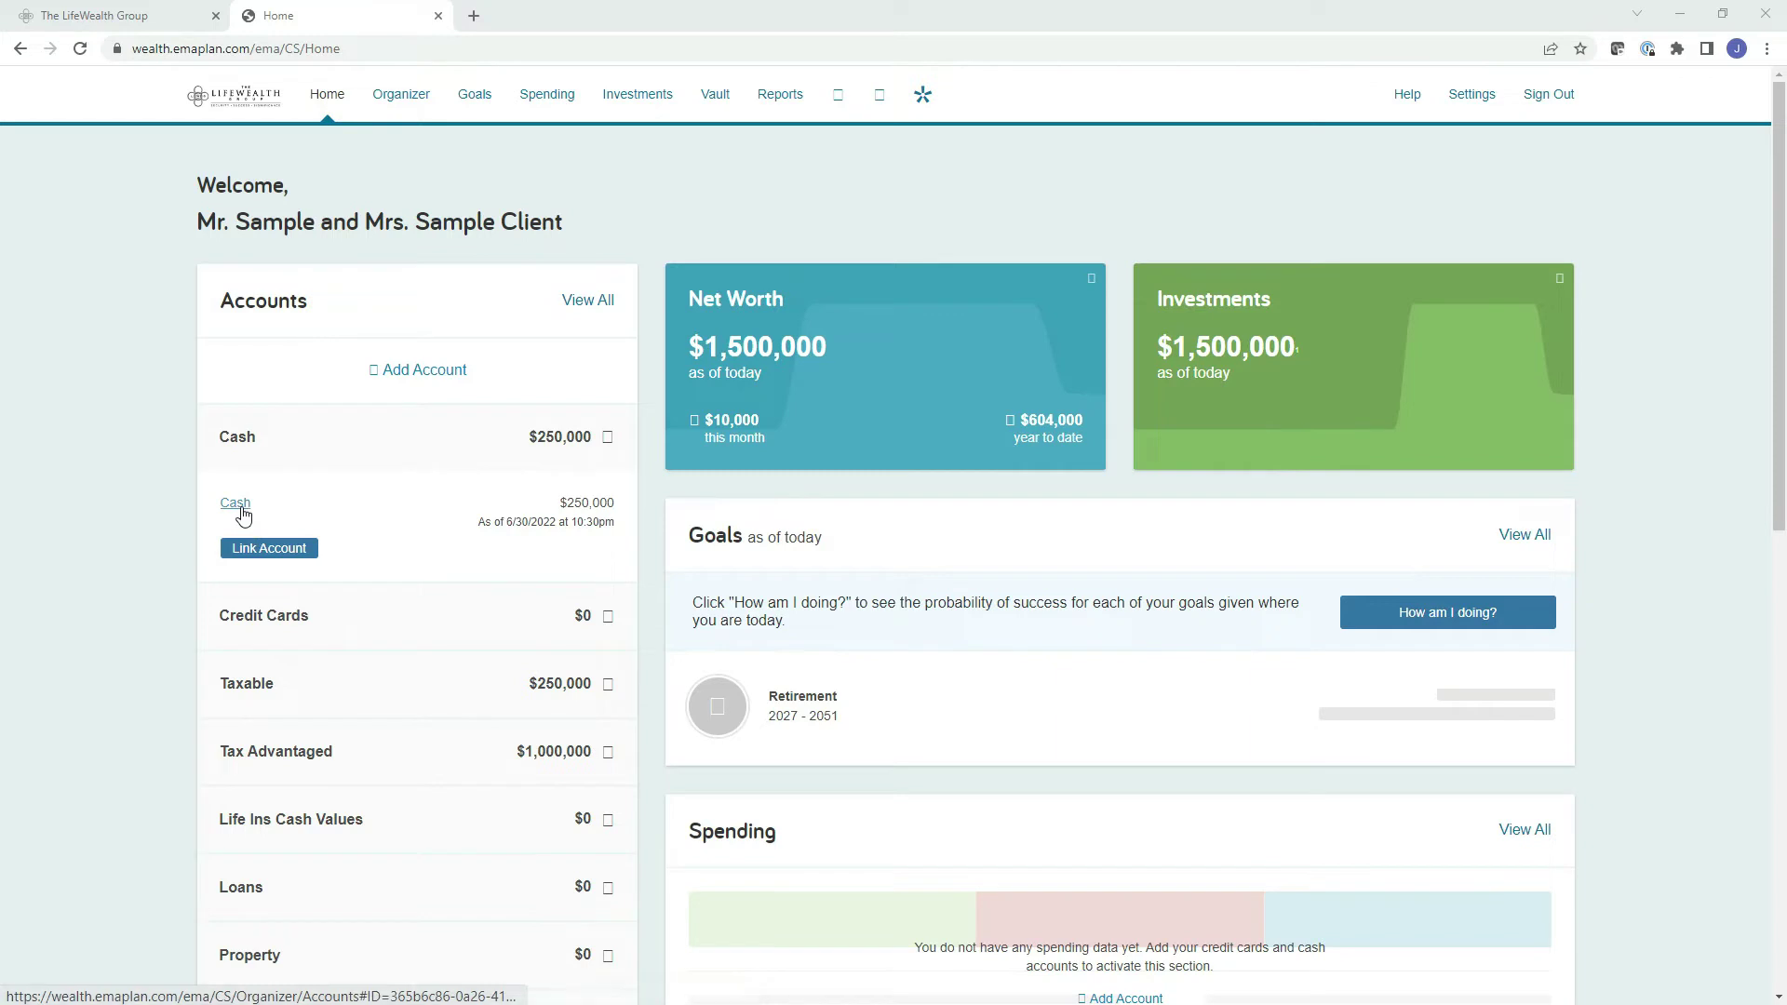
Open the $250,000 Cash account's details from the Home dashboard.
click(242, 507)
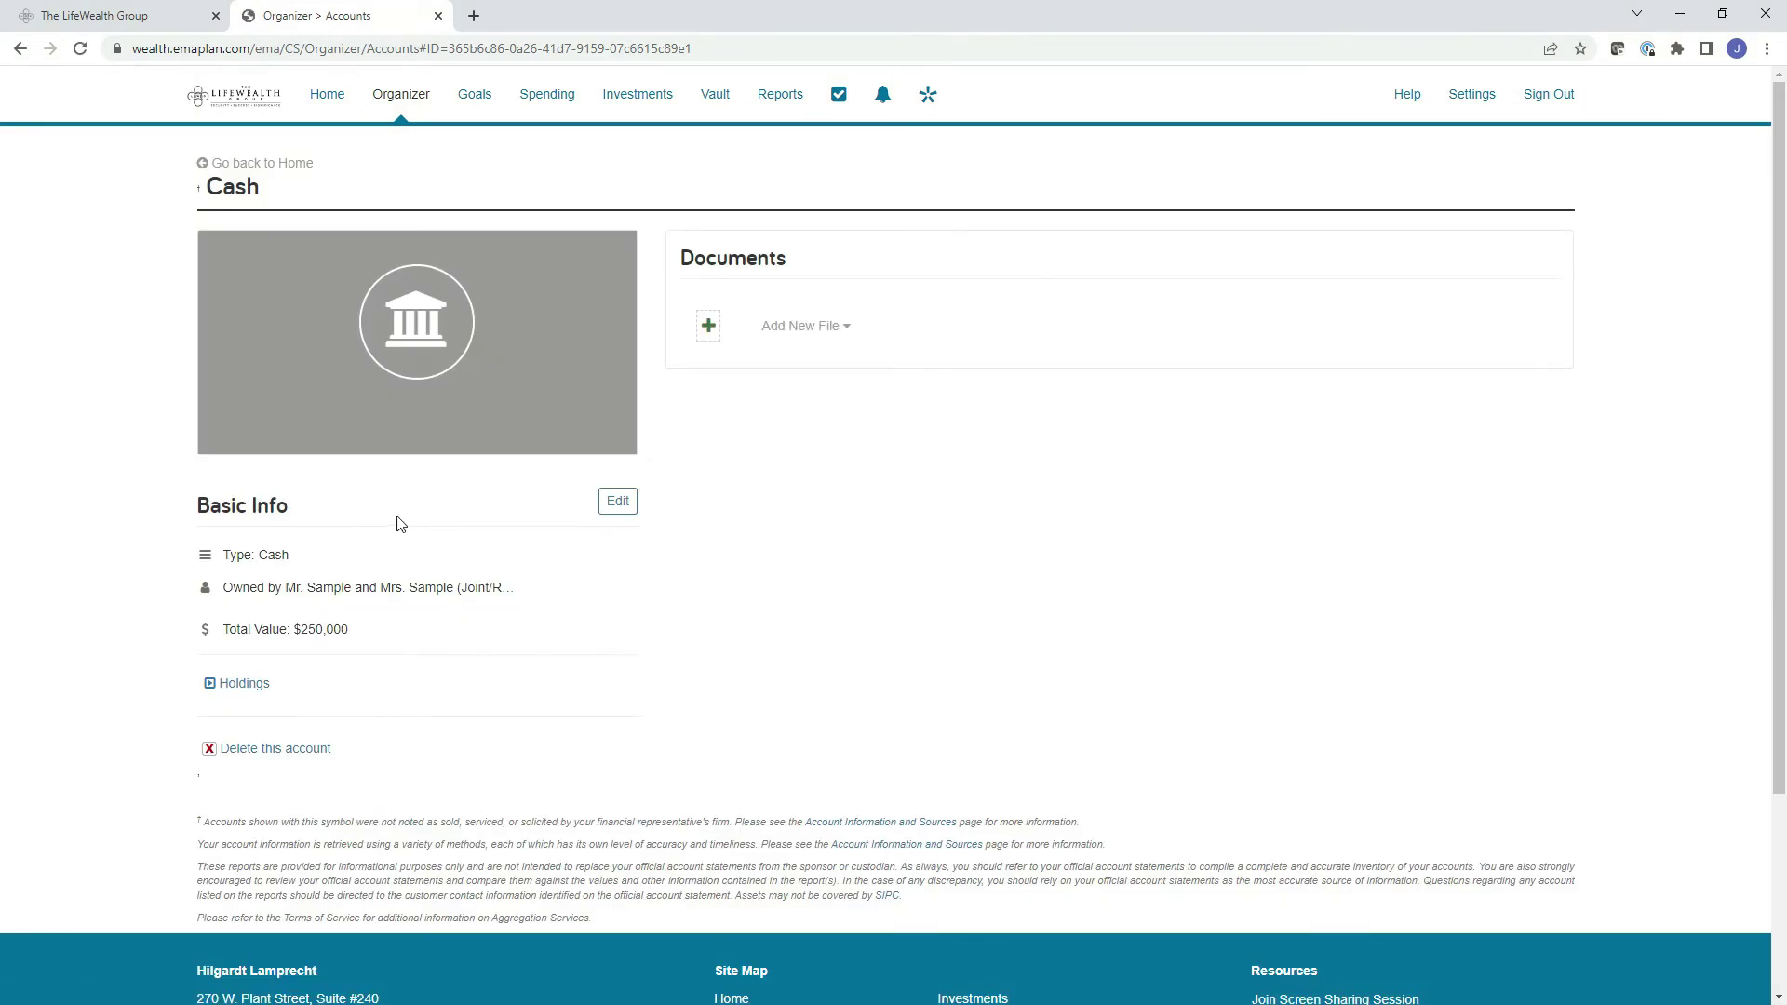
Edit and save the Cash account's basic info, then view the Organizer's Add Property options.
click(618, 500)
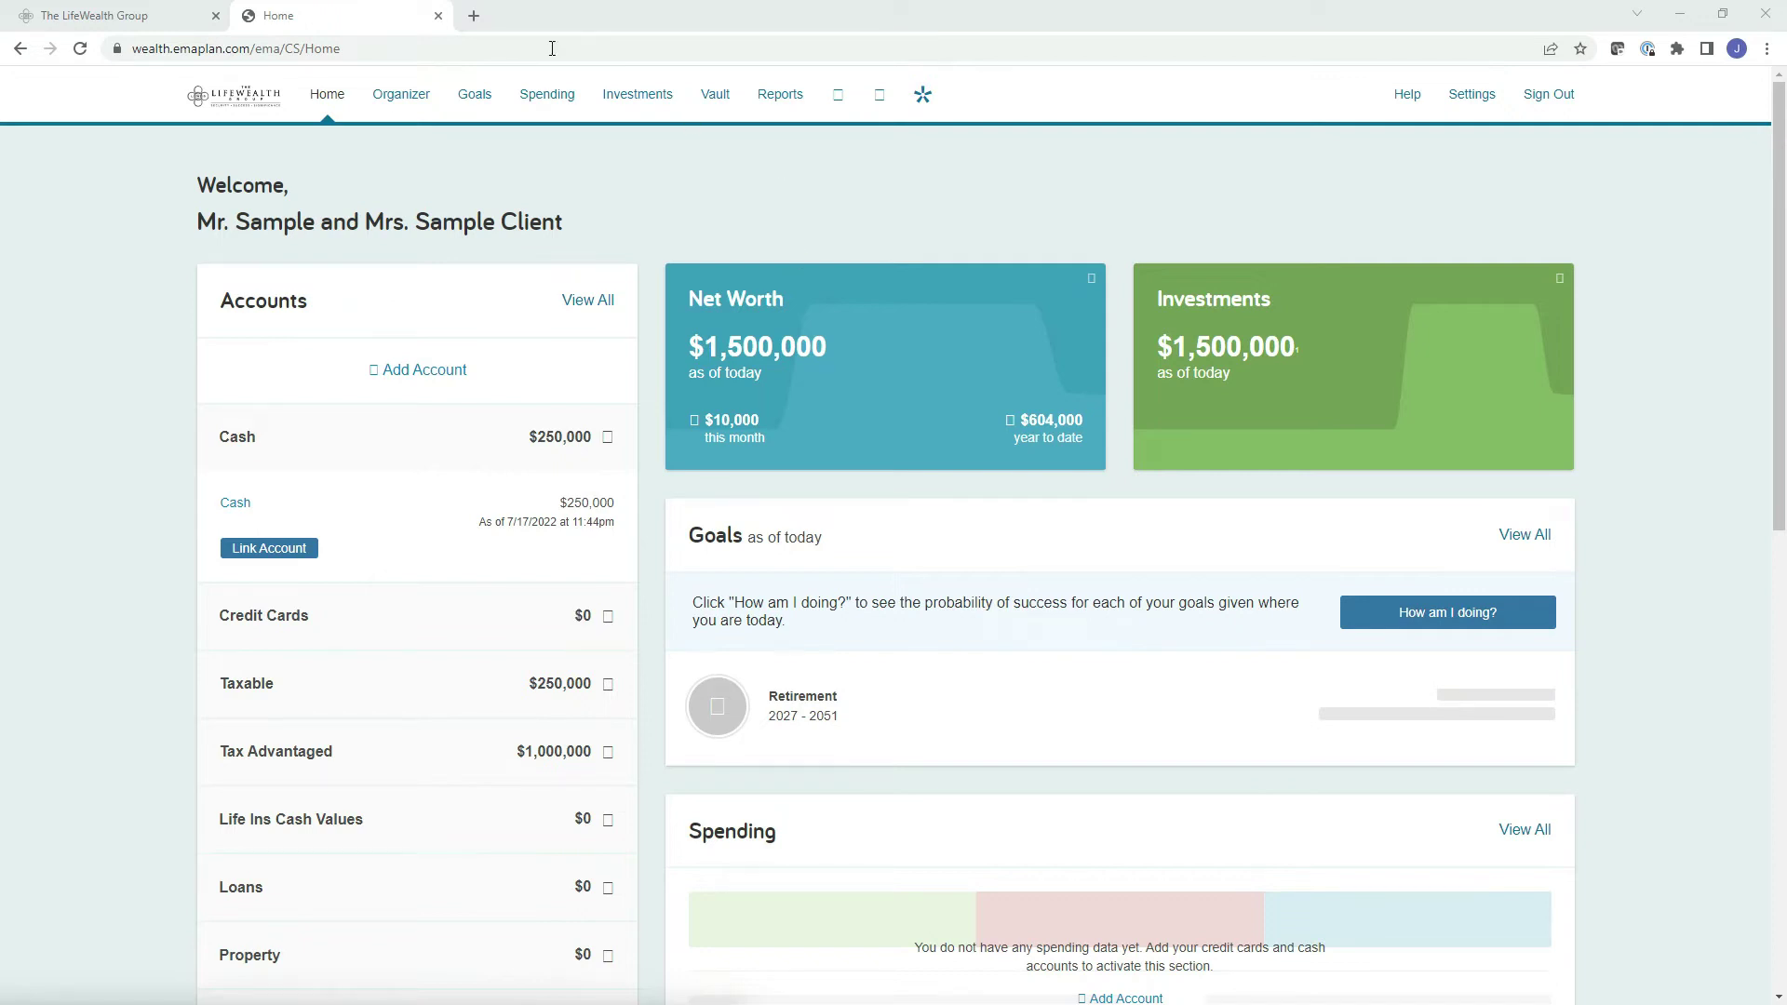
click(405, 98)
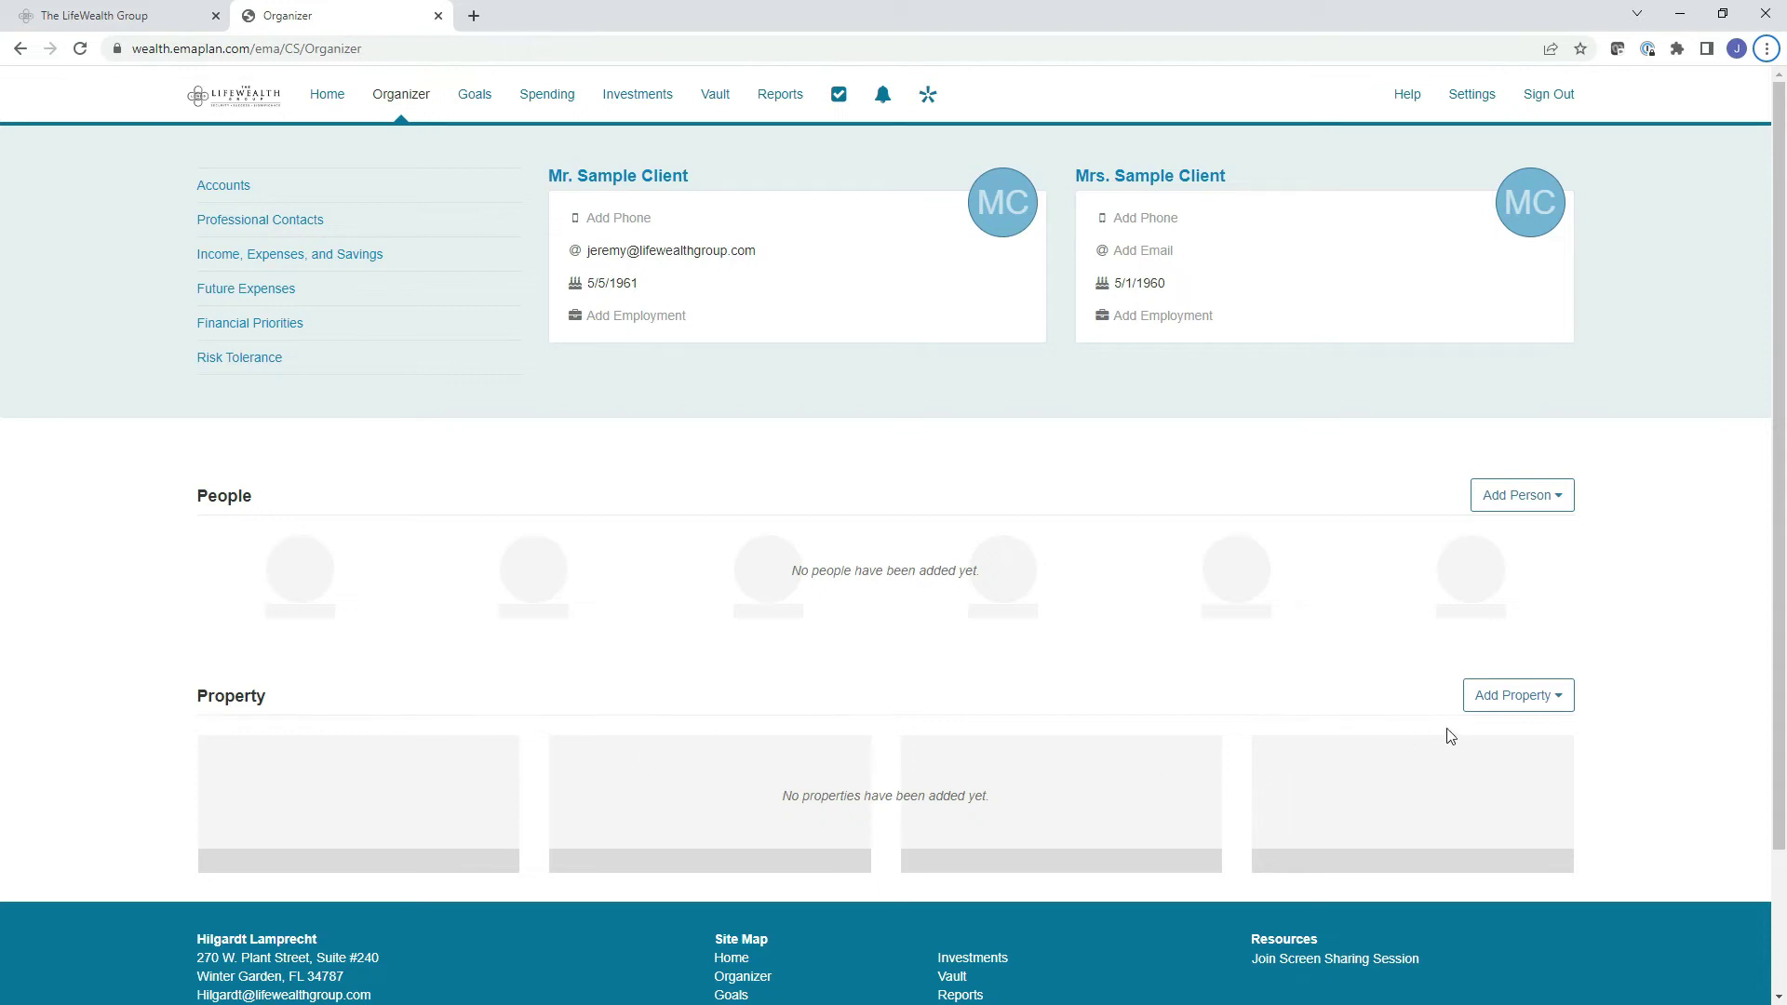
click(1504, 700)
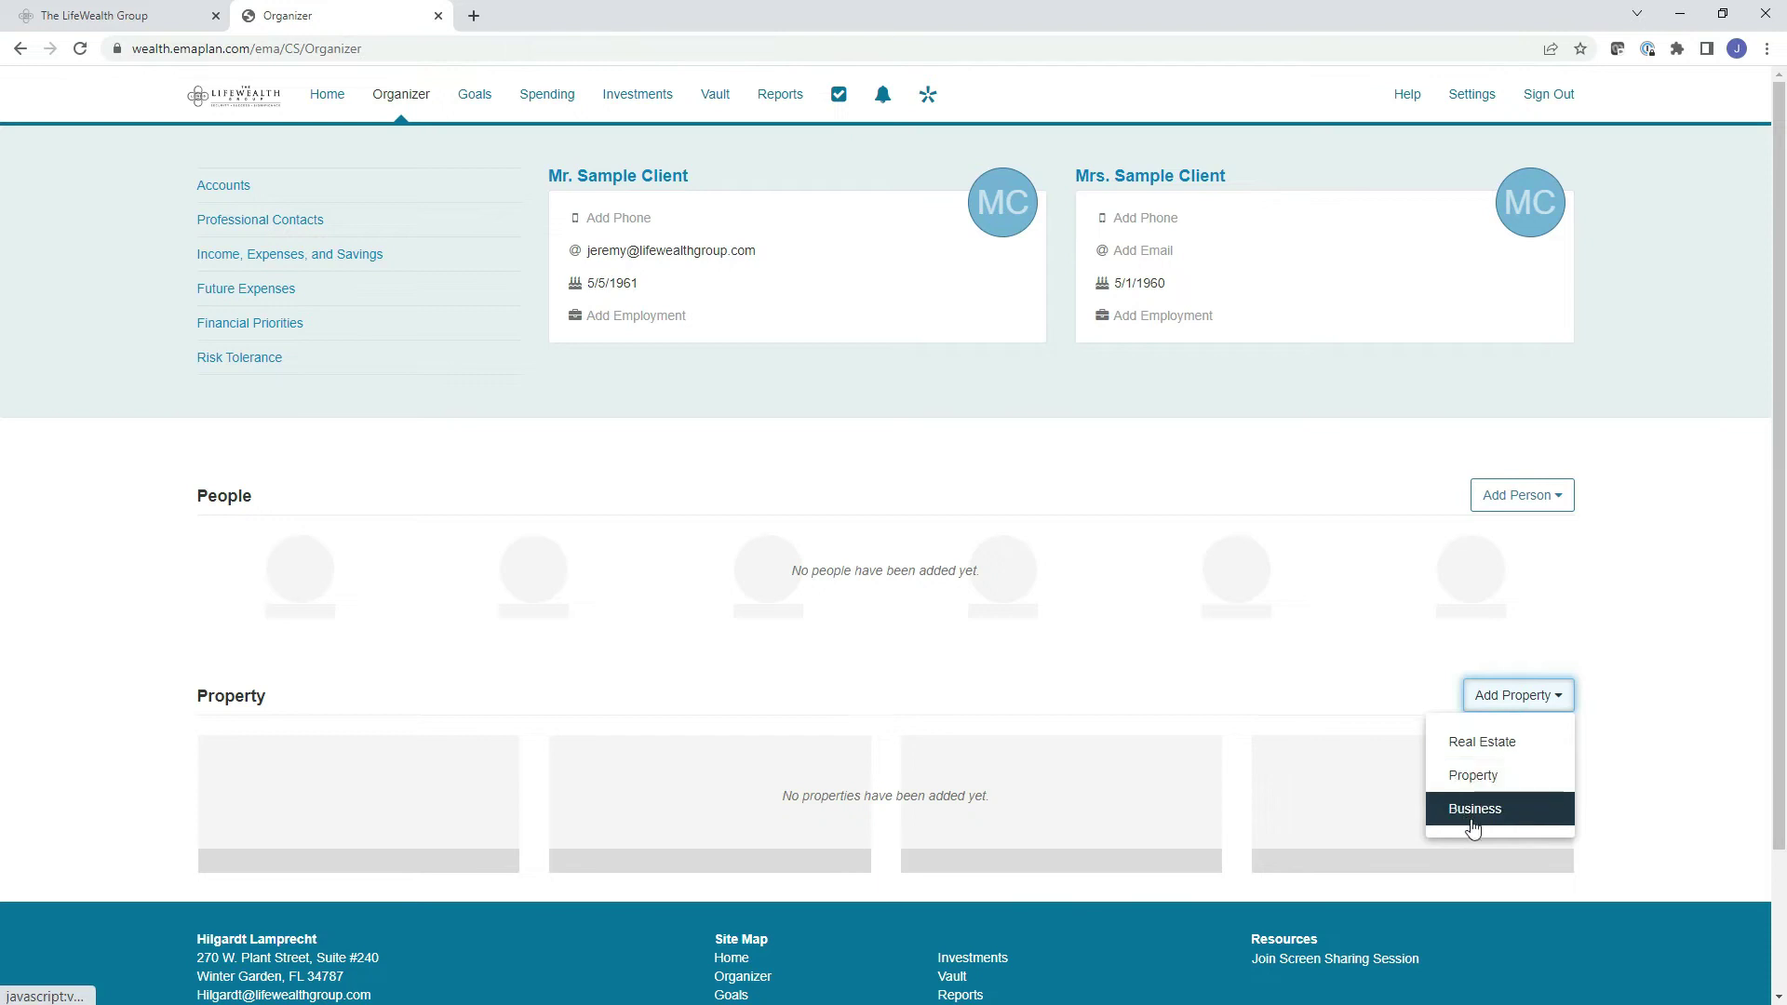
Close the Add Property type list without adding a property.
click(1657, 729)
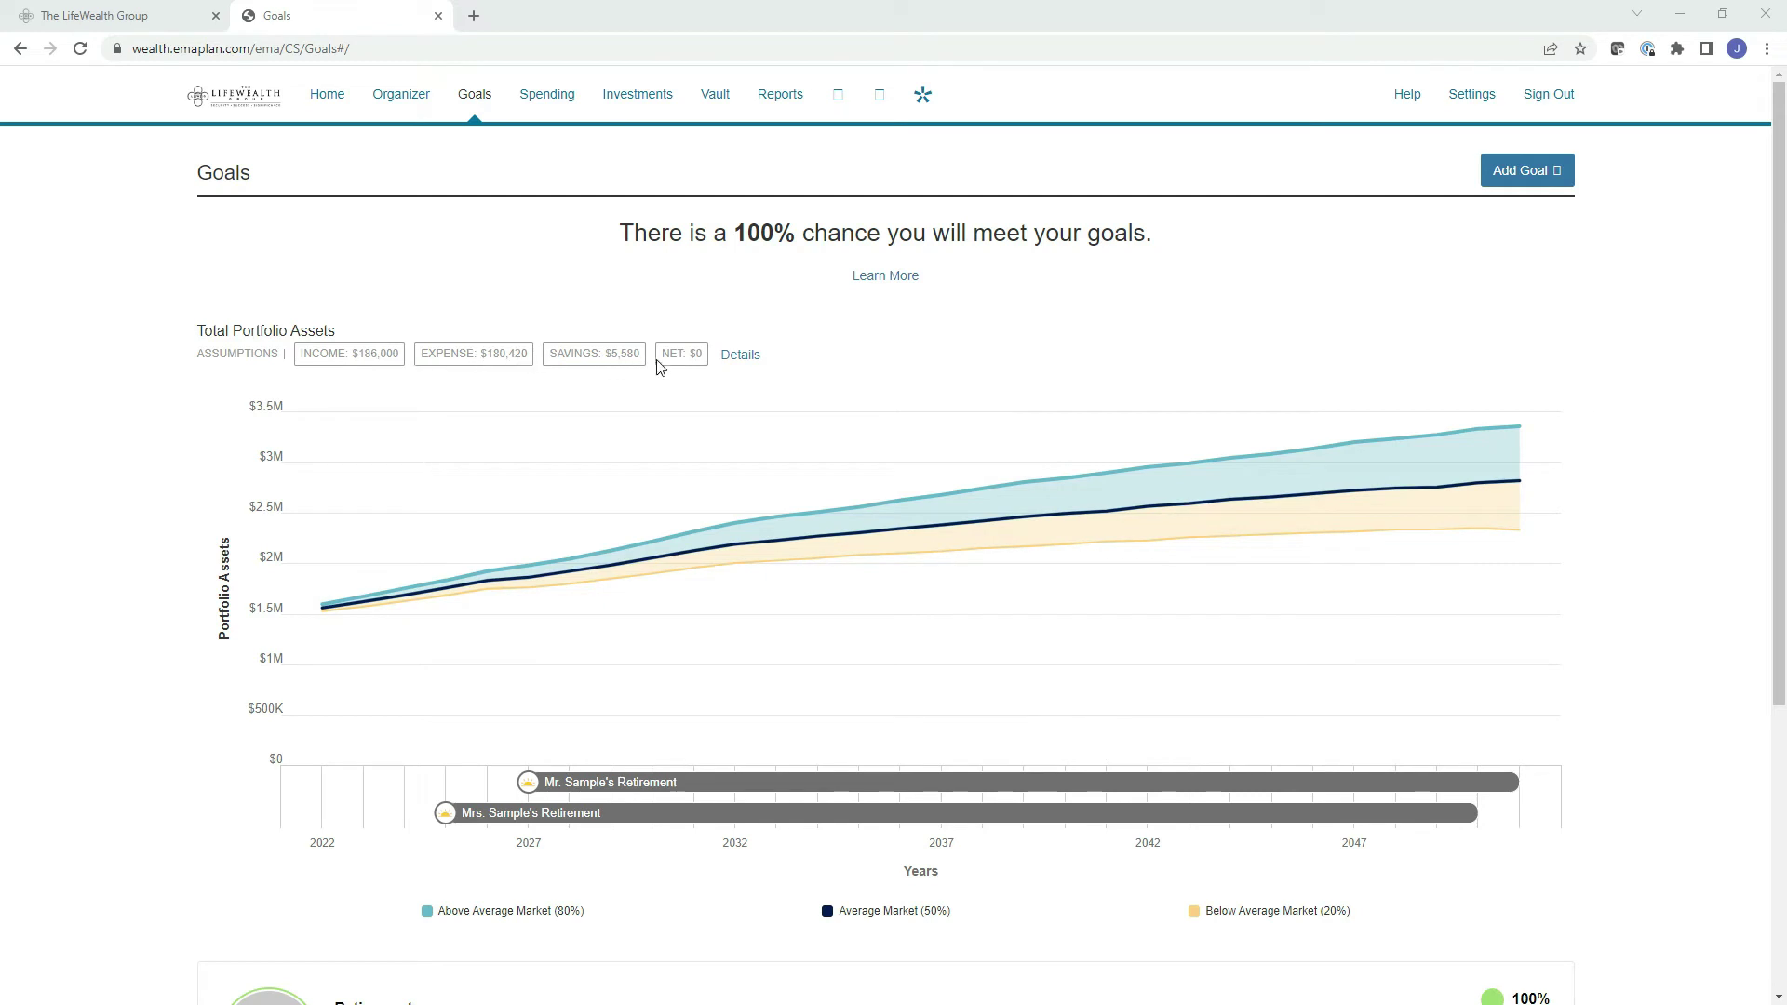
scroll(747, 362, down, 2)
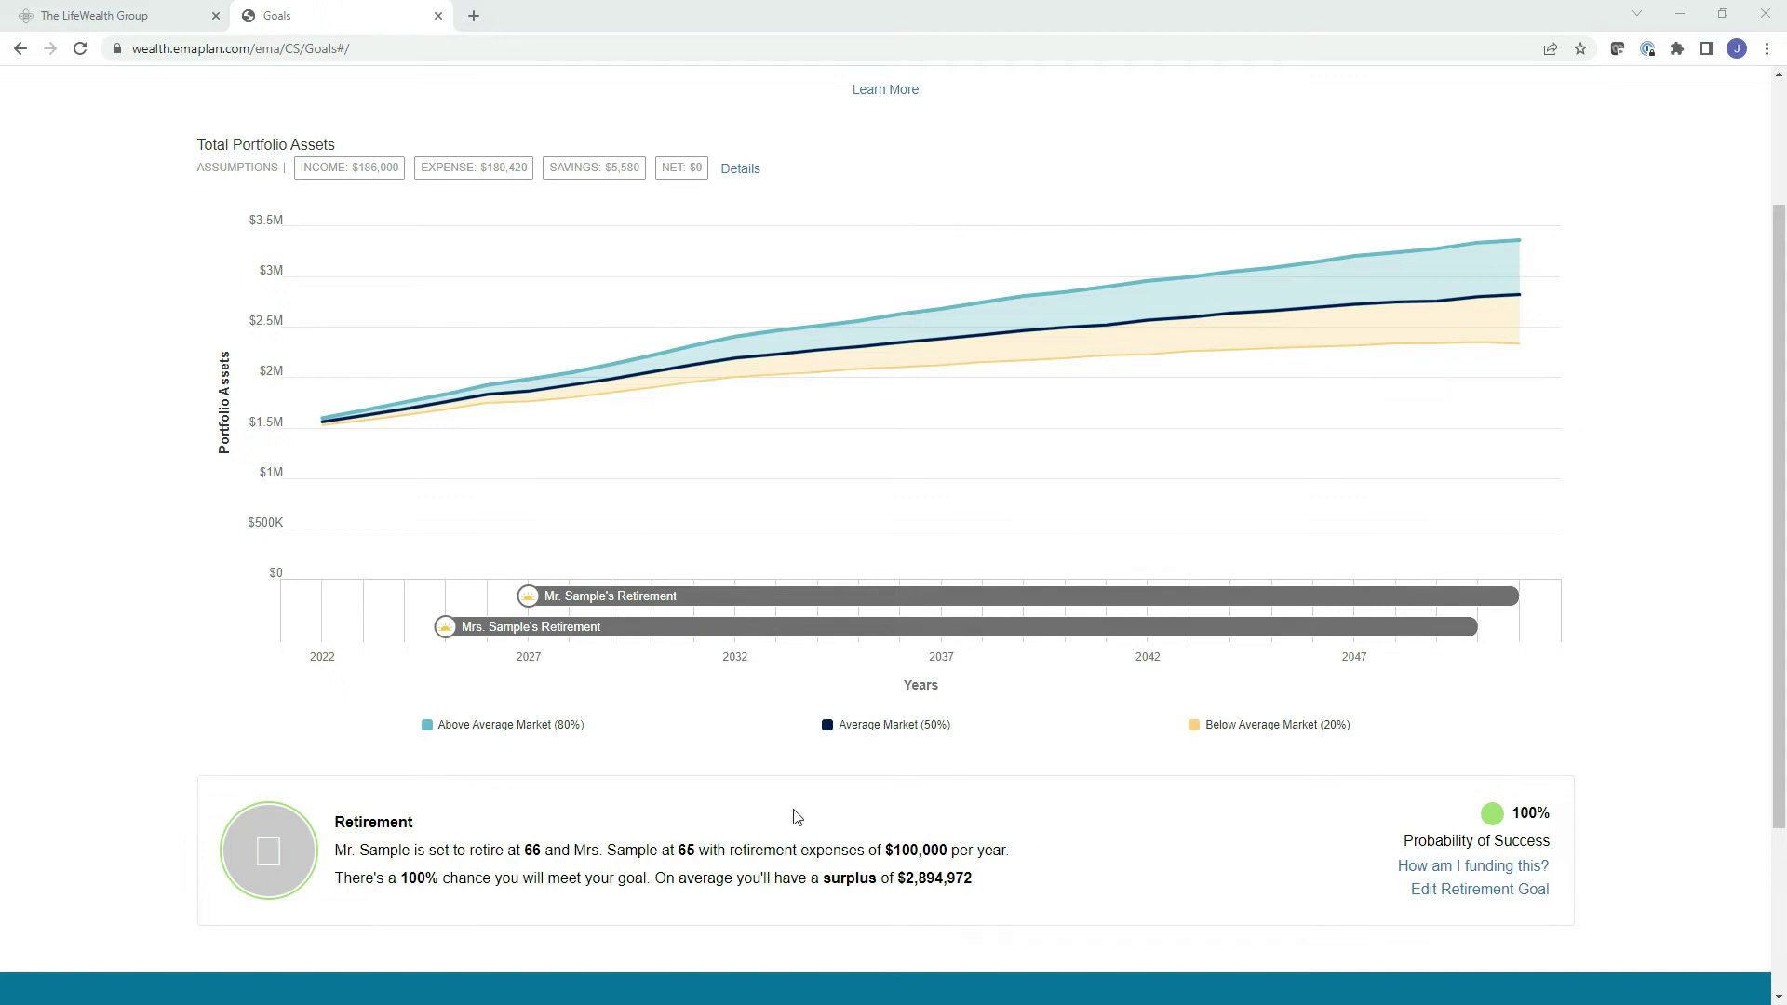
scroll(1526, 189, up, 2)
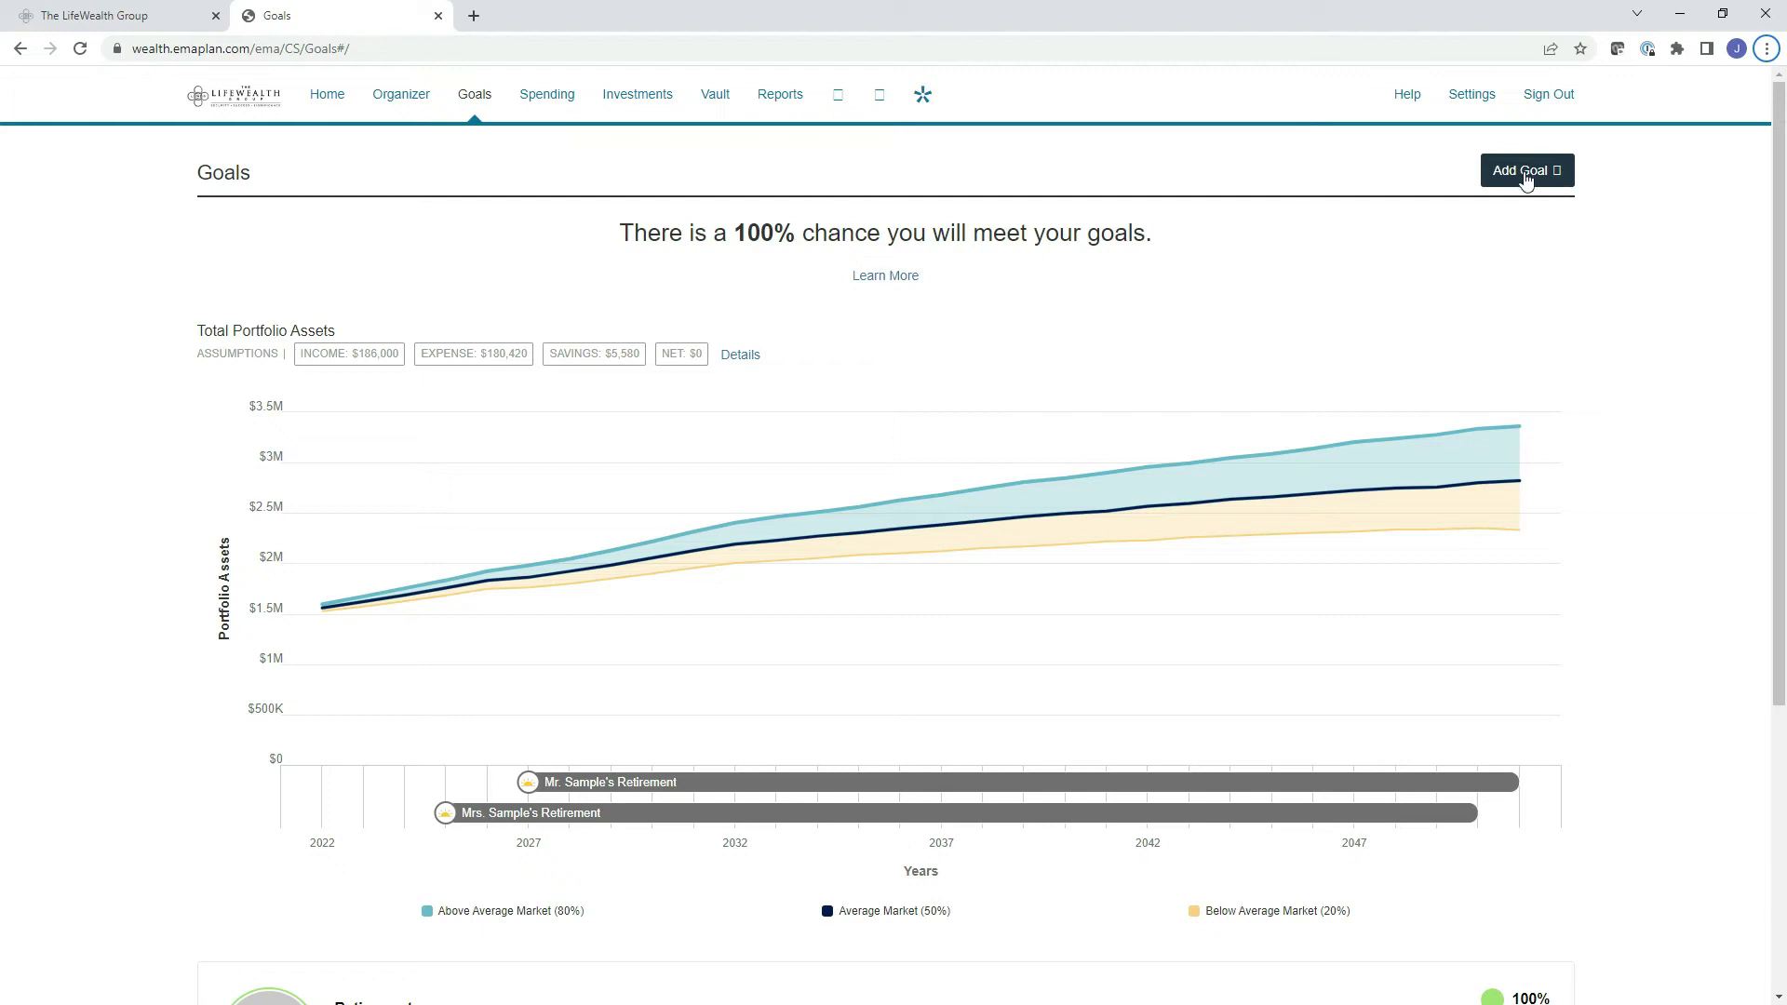
click(1525, 175)
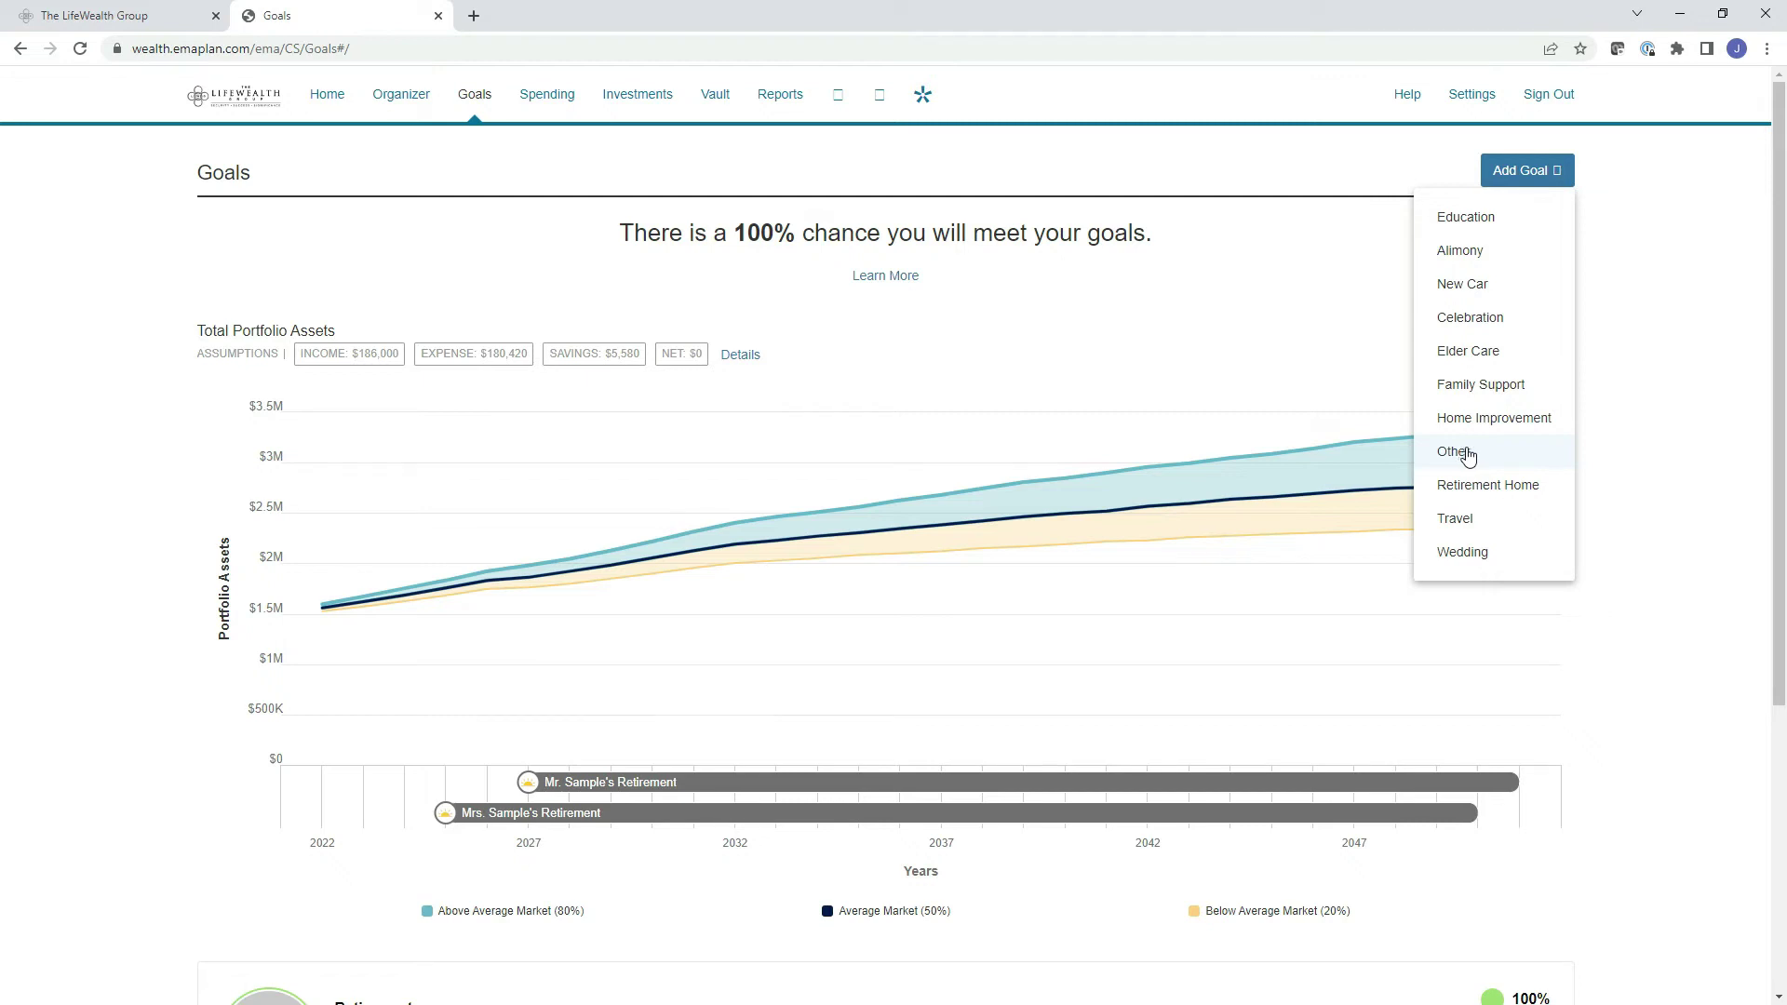
Close the Add Goal type list without adding a goal.
click(1683, 372)
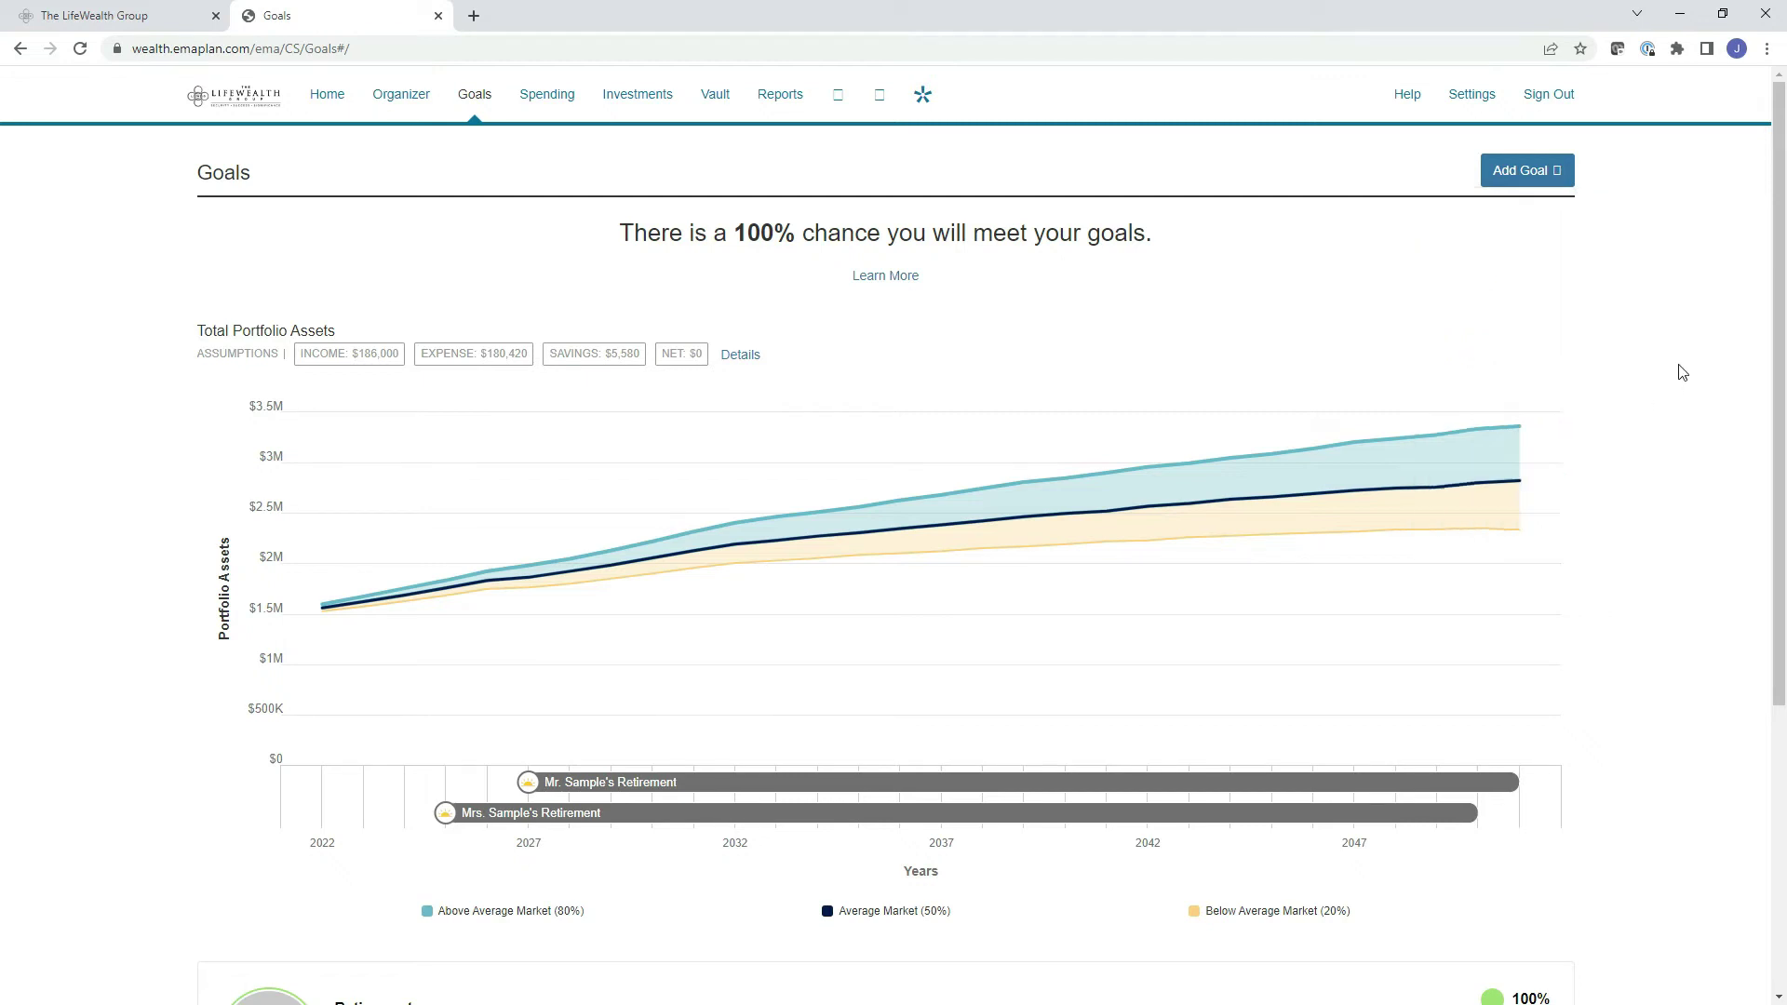
click(1683, 372)
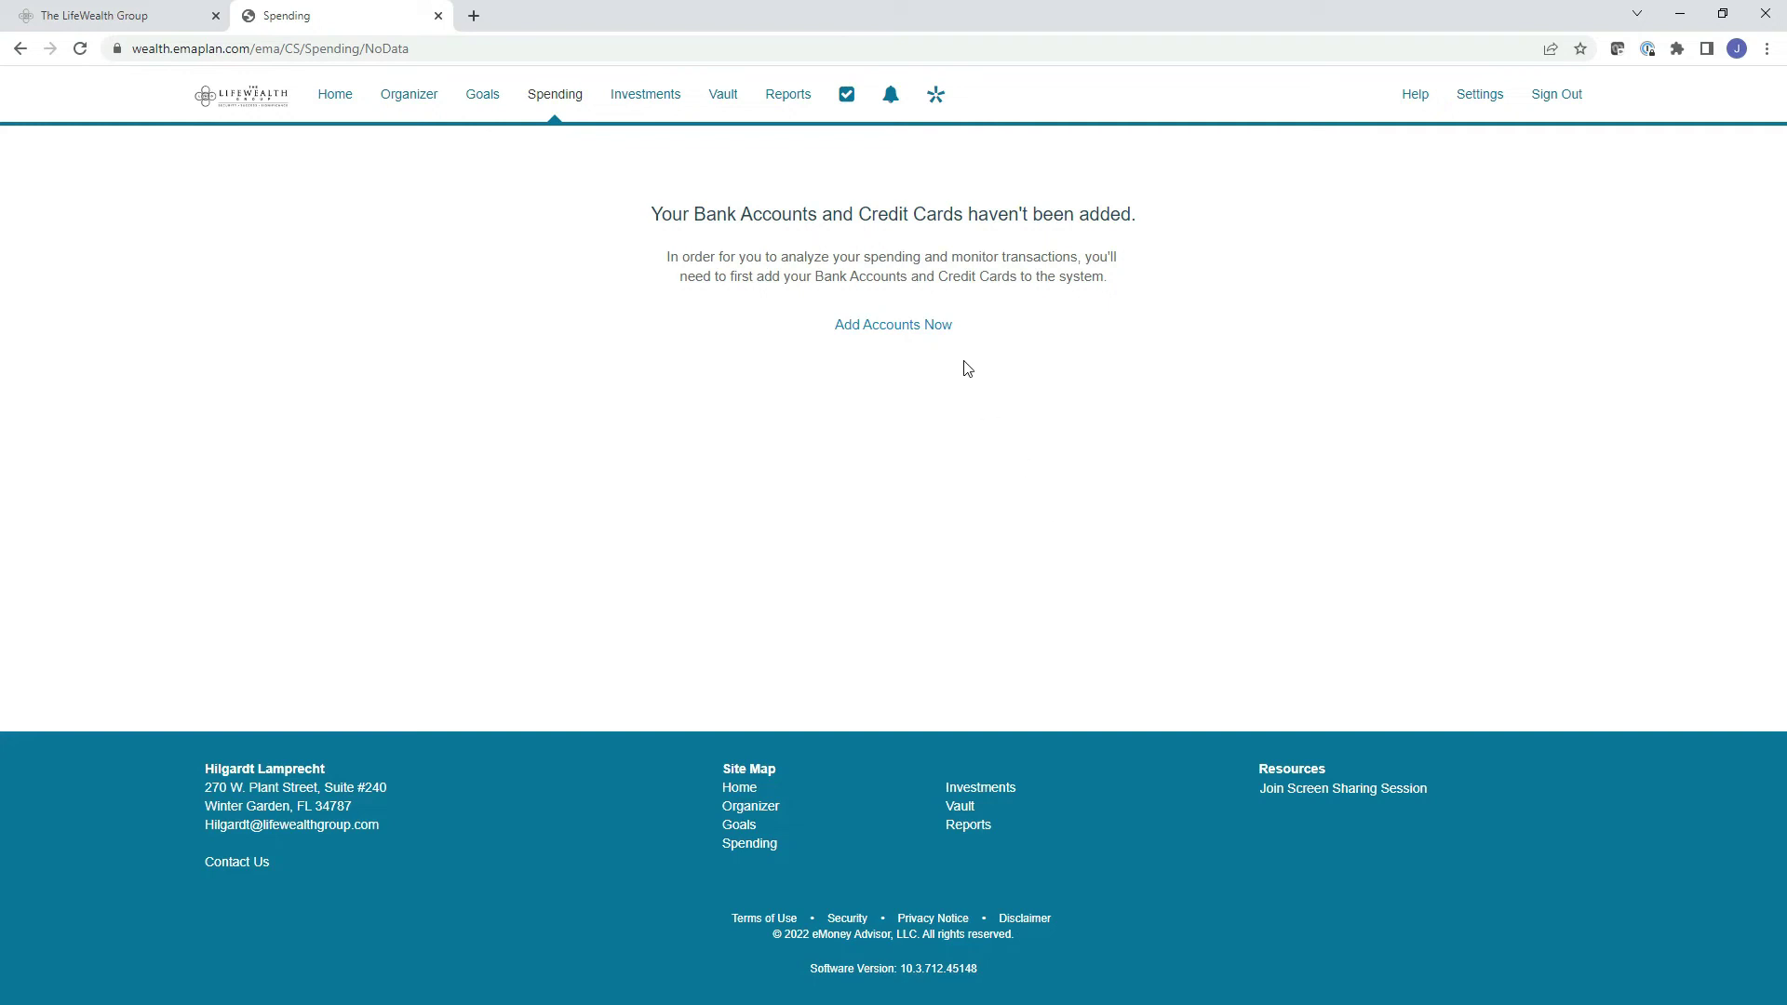
Check the Privacy settings showing advisor spending-data access set to None, then leave Settings.
click(1480, 97)
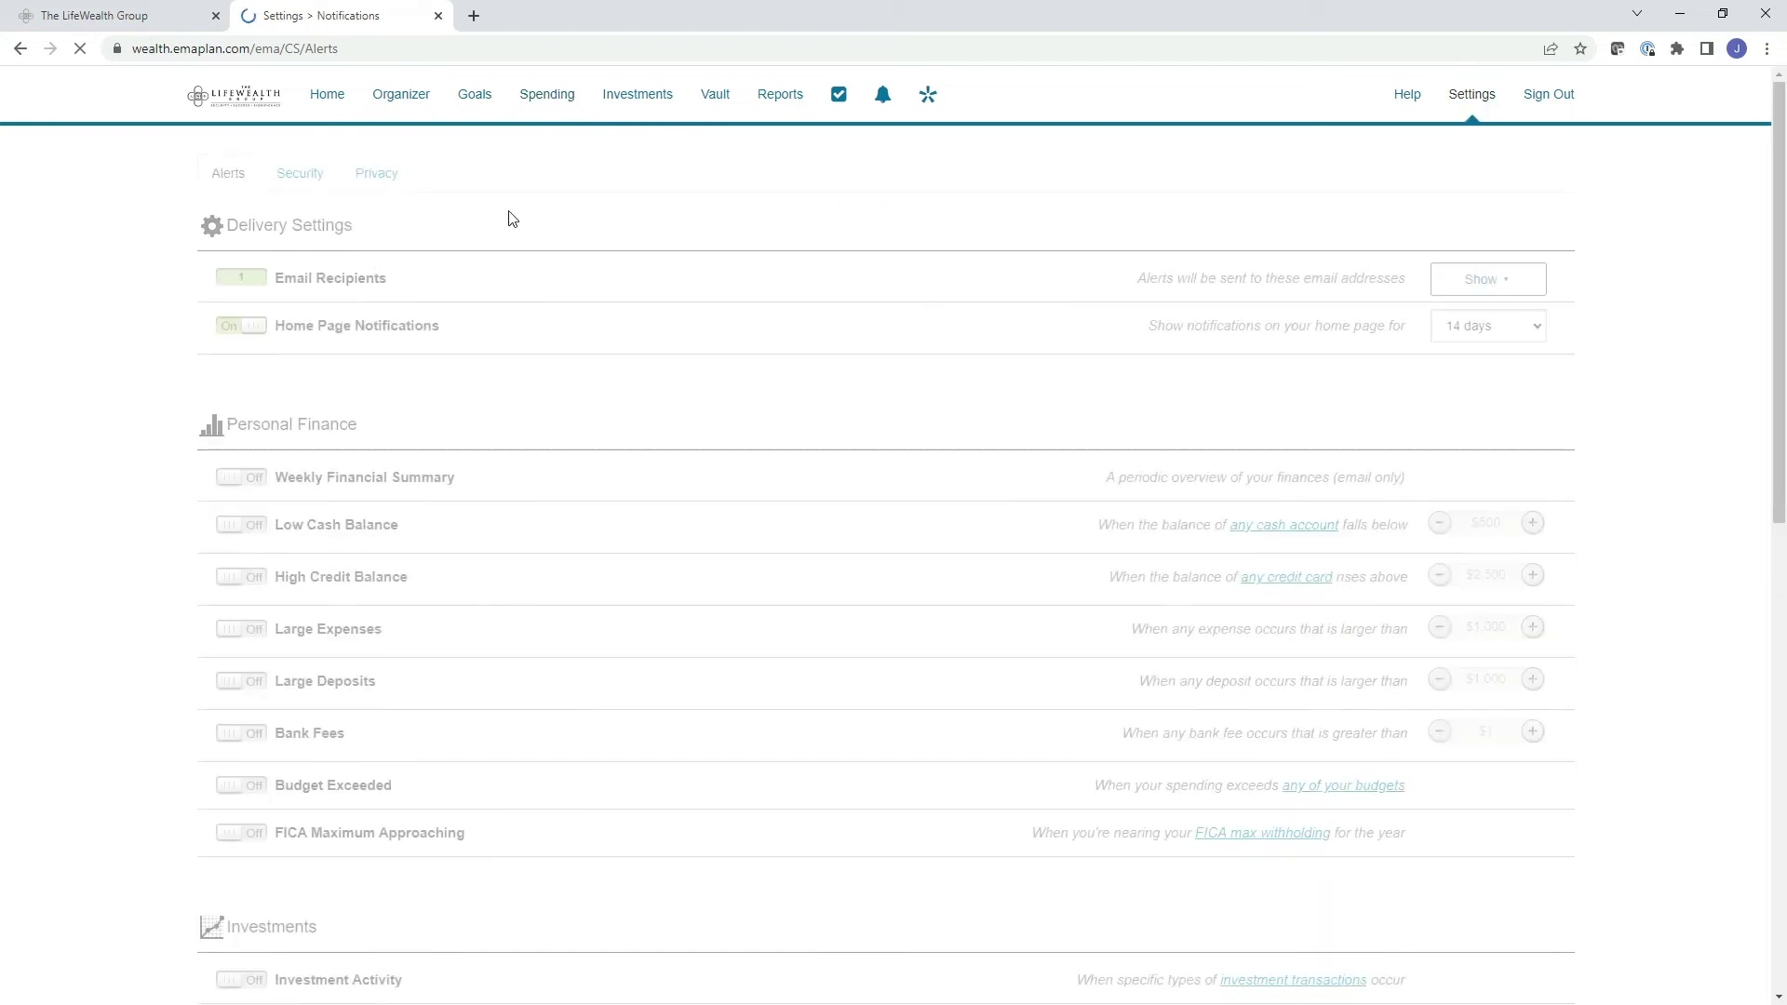
click(368, 175)
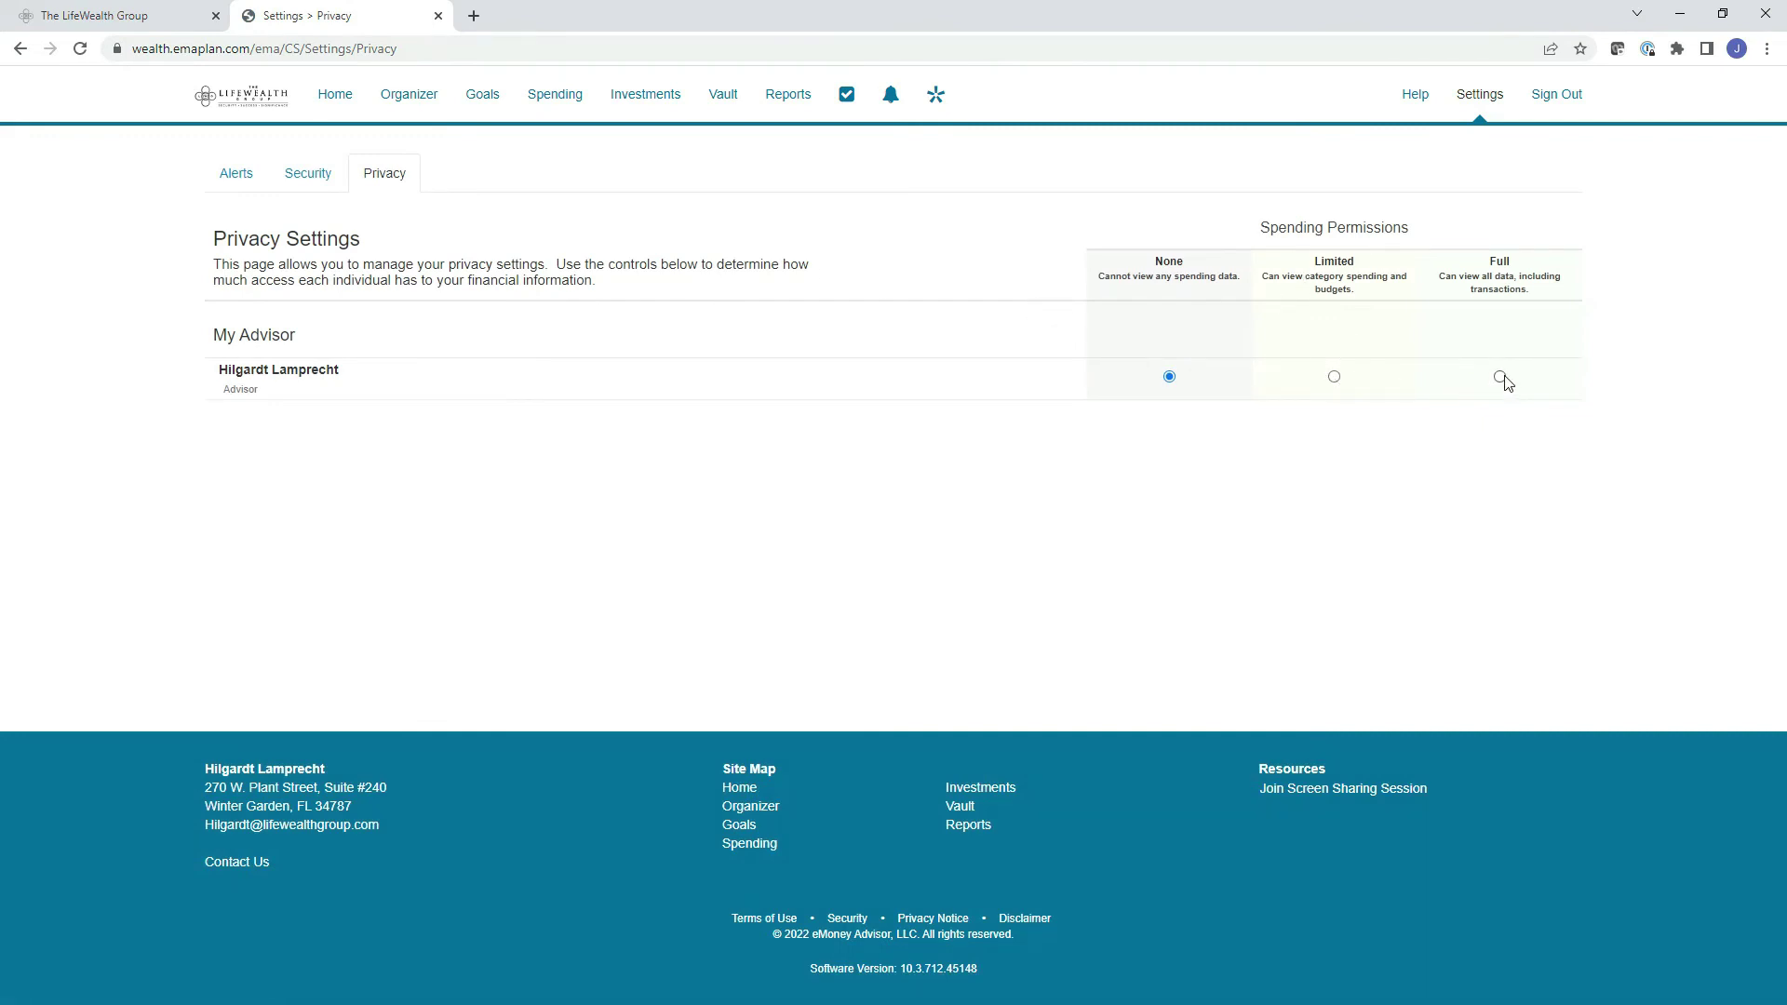
click(549, 108)
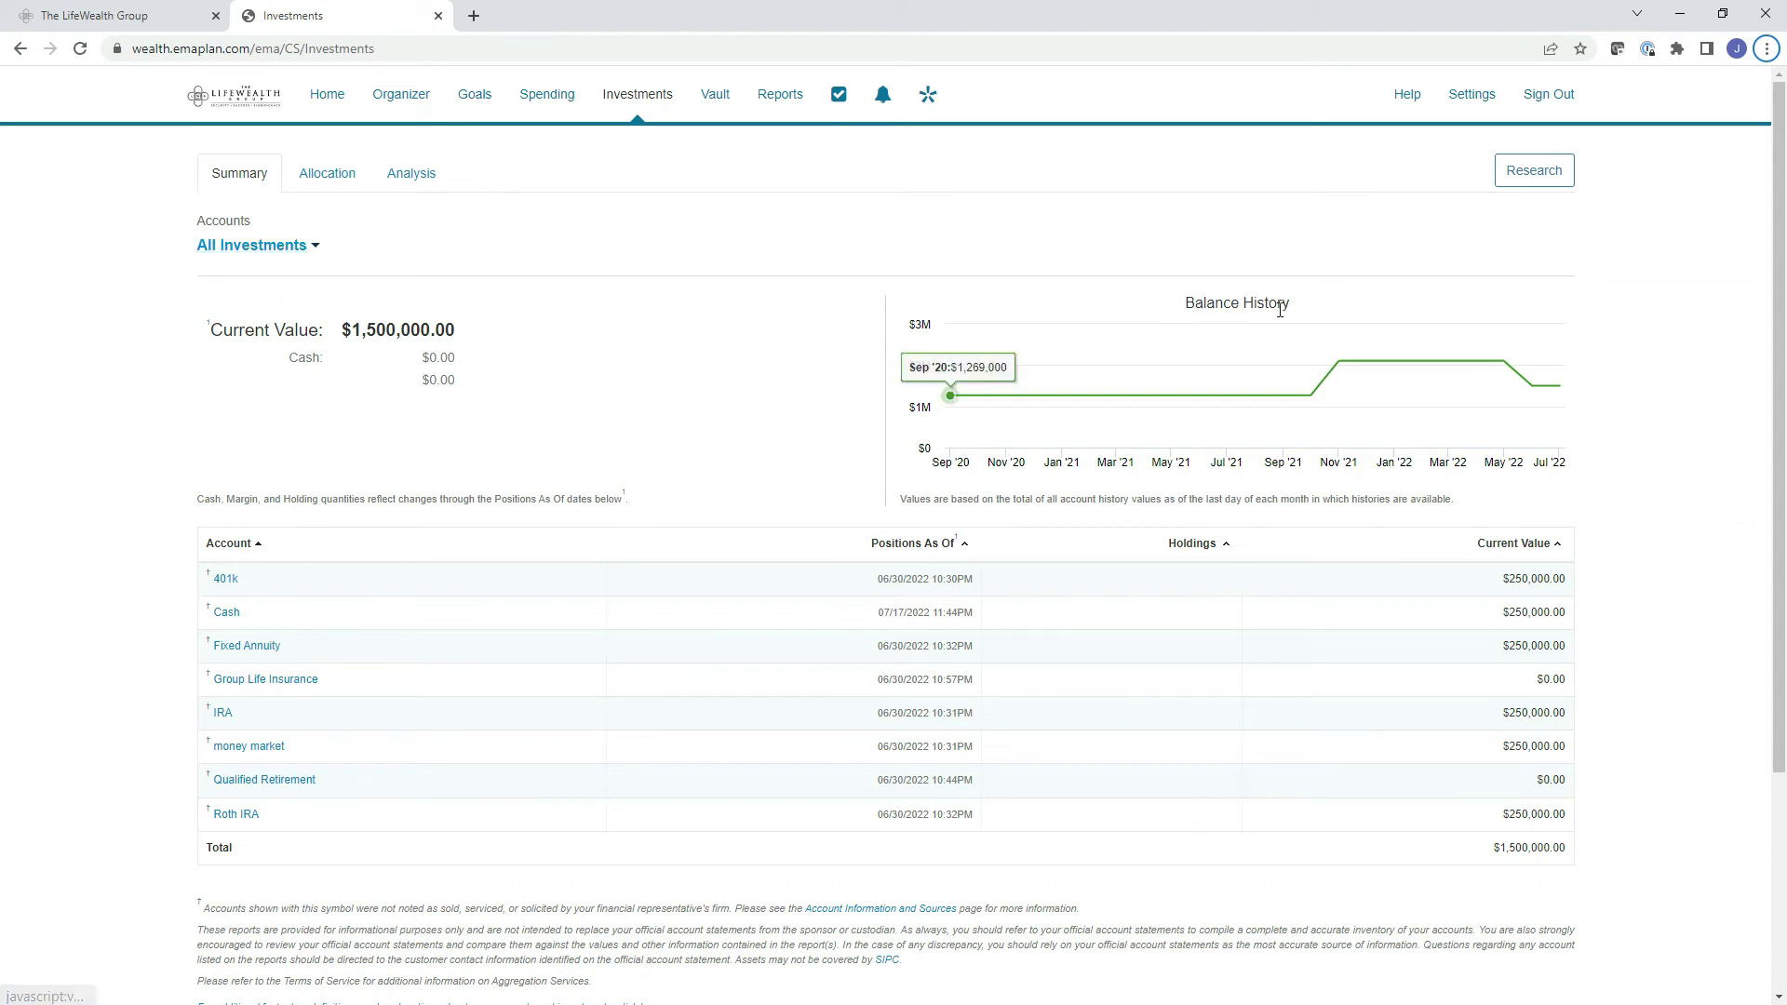
Filter the Investments summary to the 401k account and review its monthly balance bars.
click(250, 245)
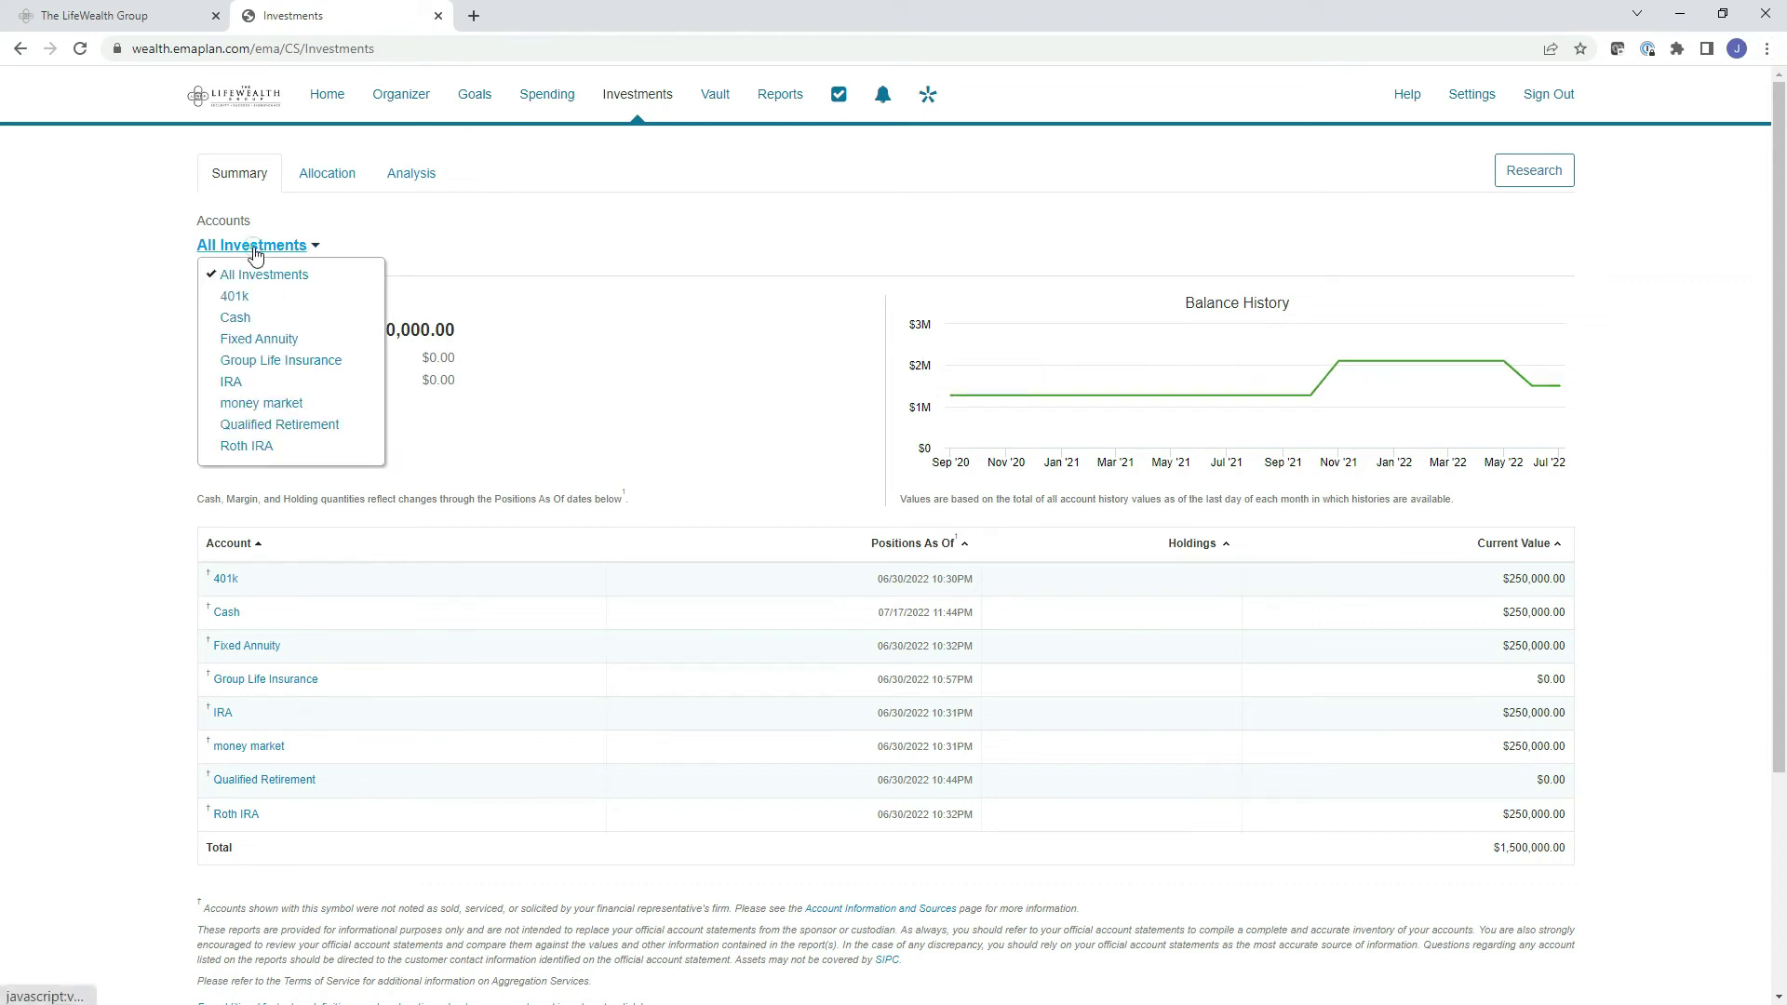
click(235, 298)
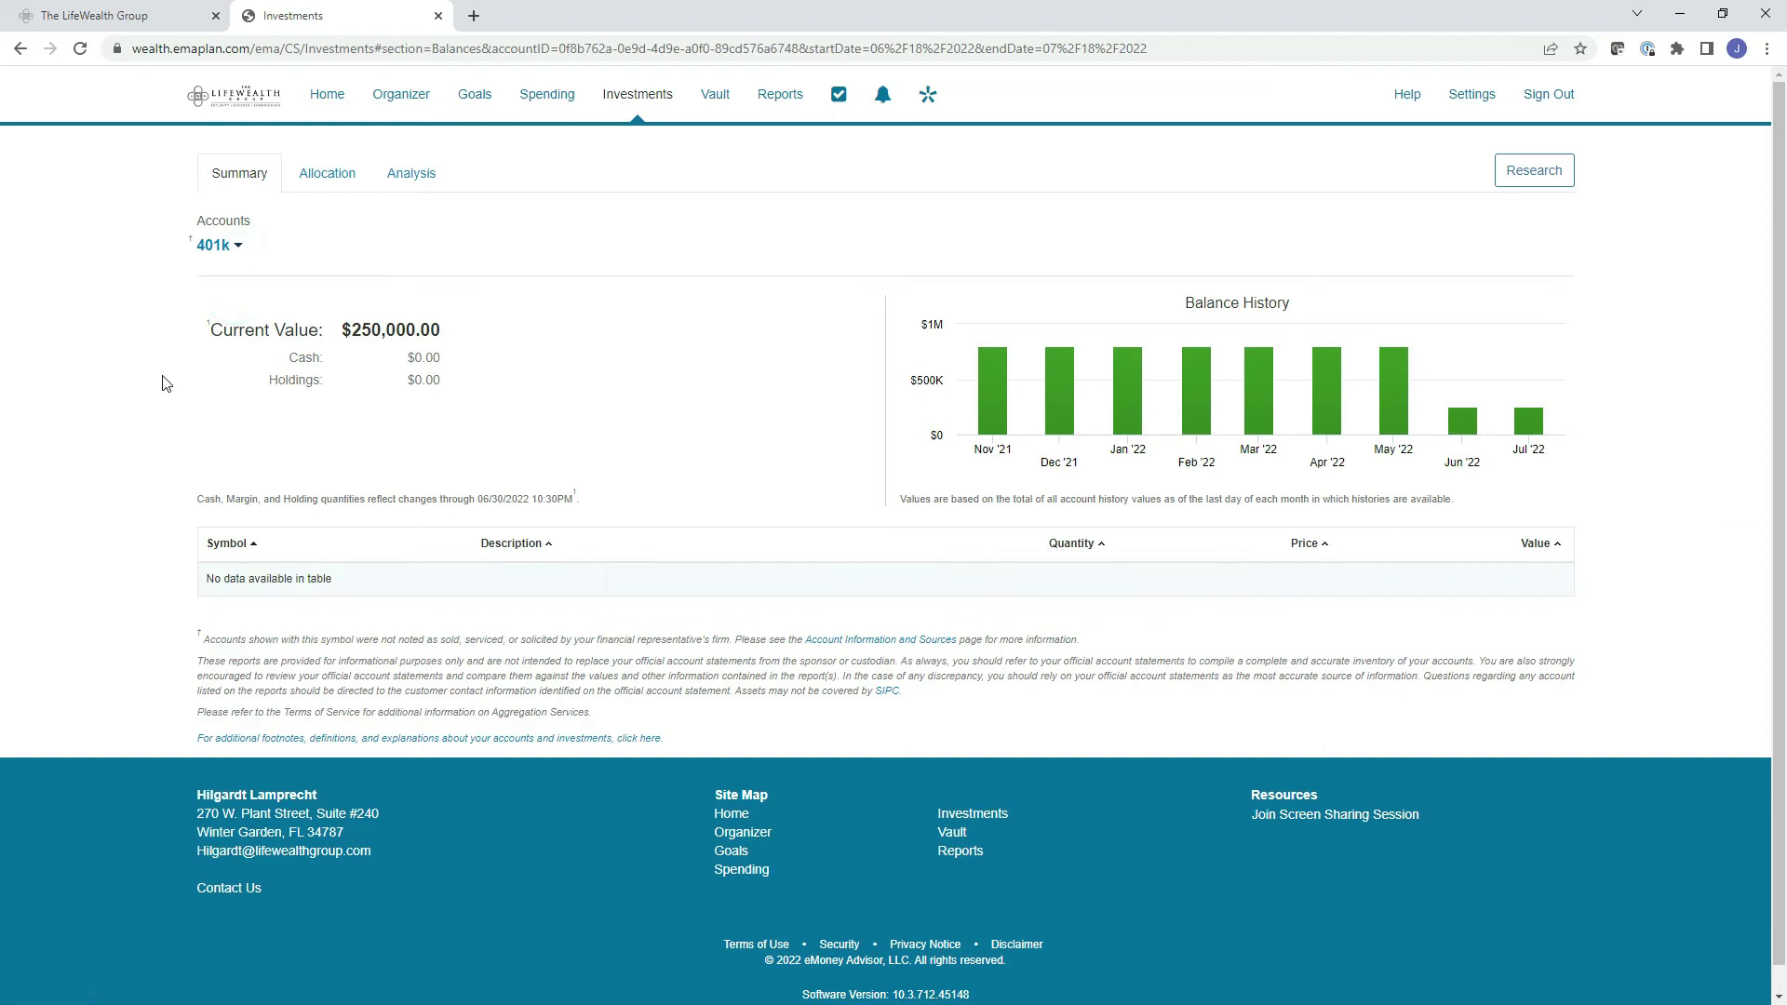
mouse_move(993, 426)
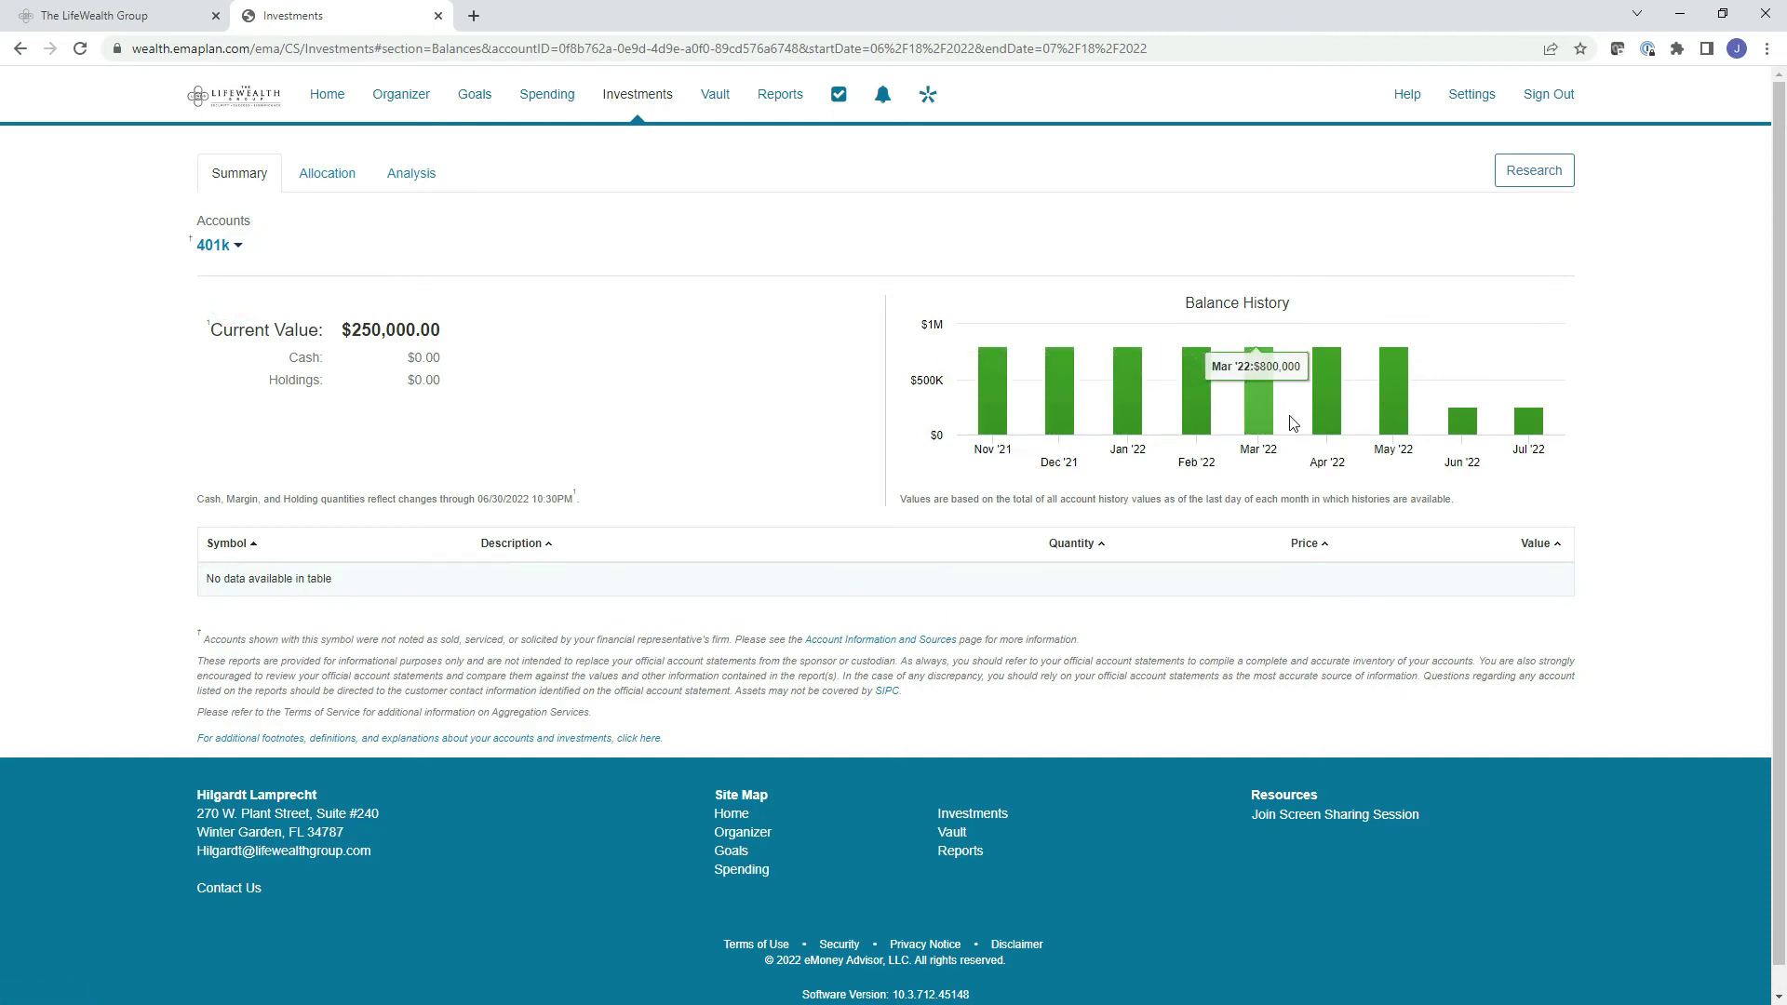
mouse_move(1534, 427)
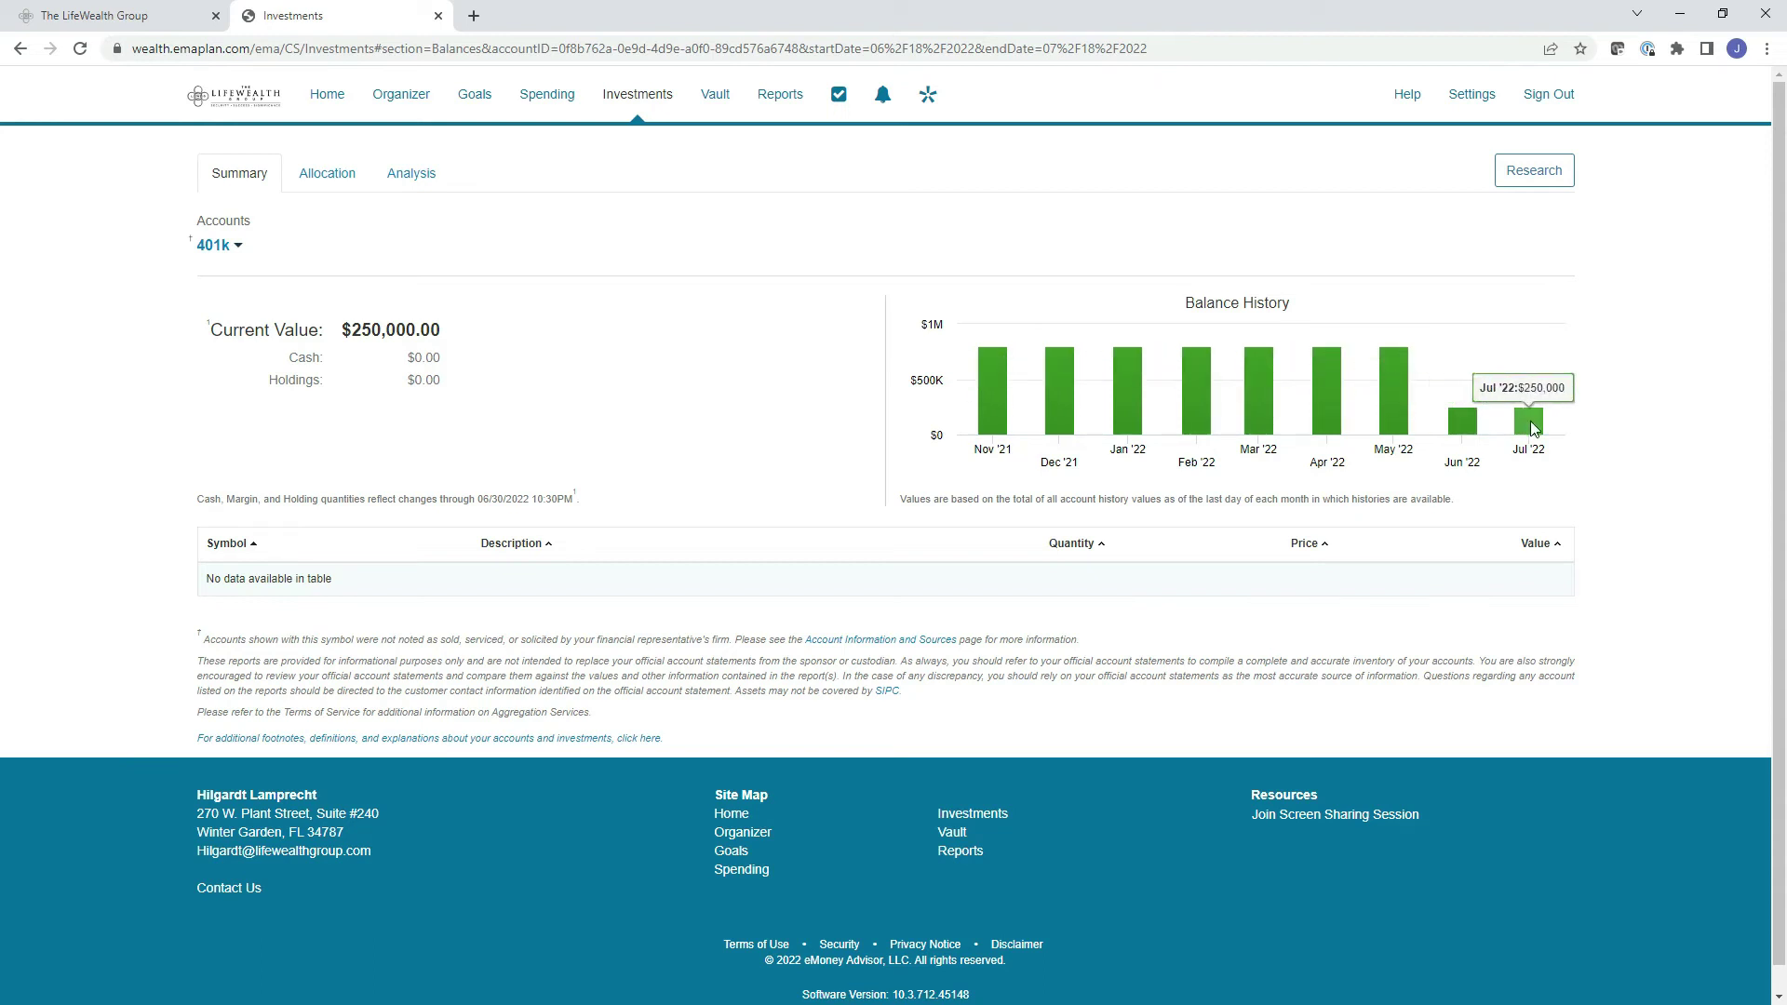
Show the asset allocation for All Investments instead of the 401k, then view the investment analysis.
click(328, 179)
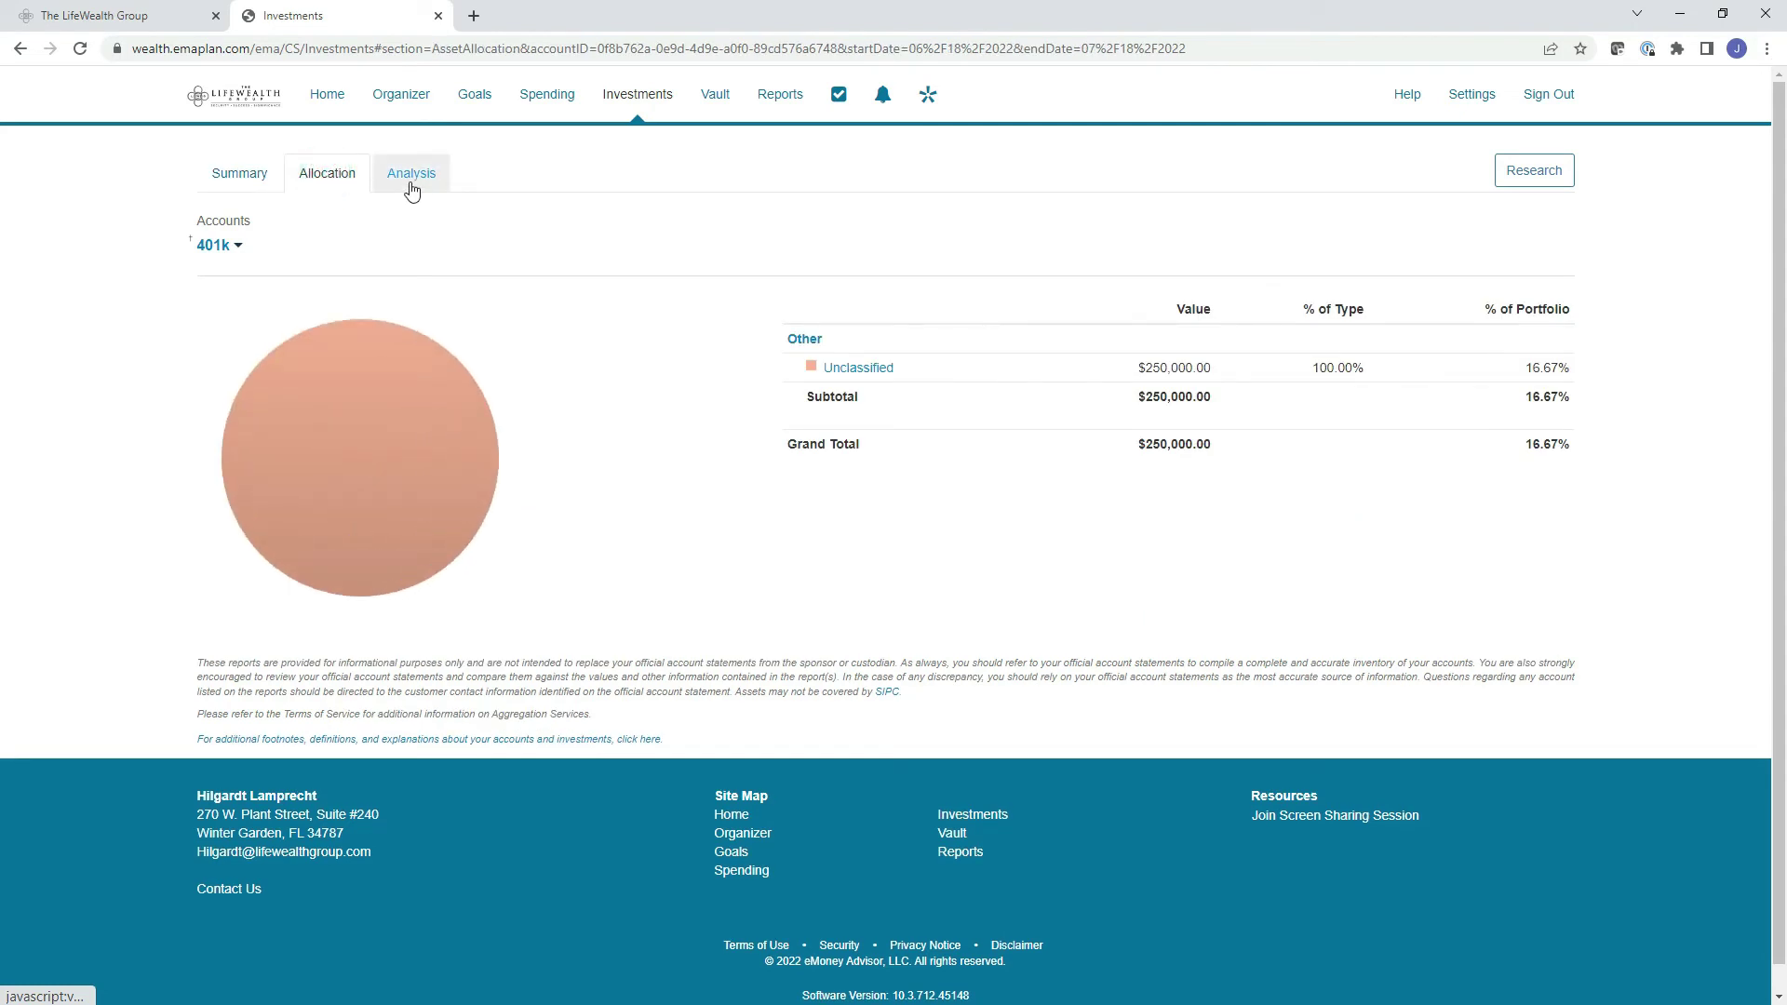
click(221, 245)
click(241, 277)
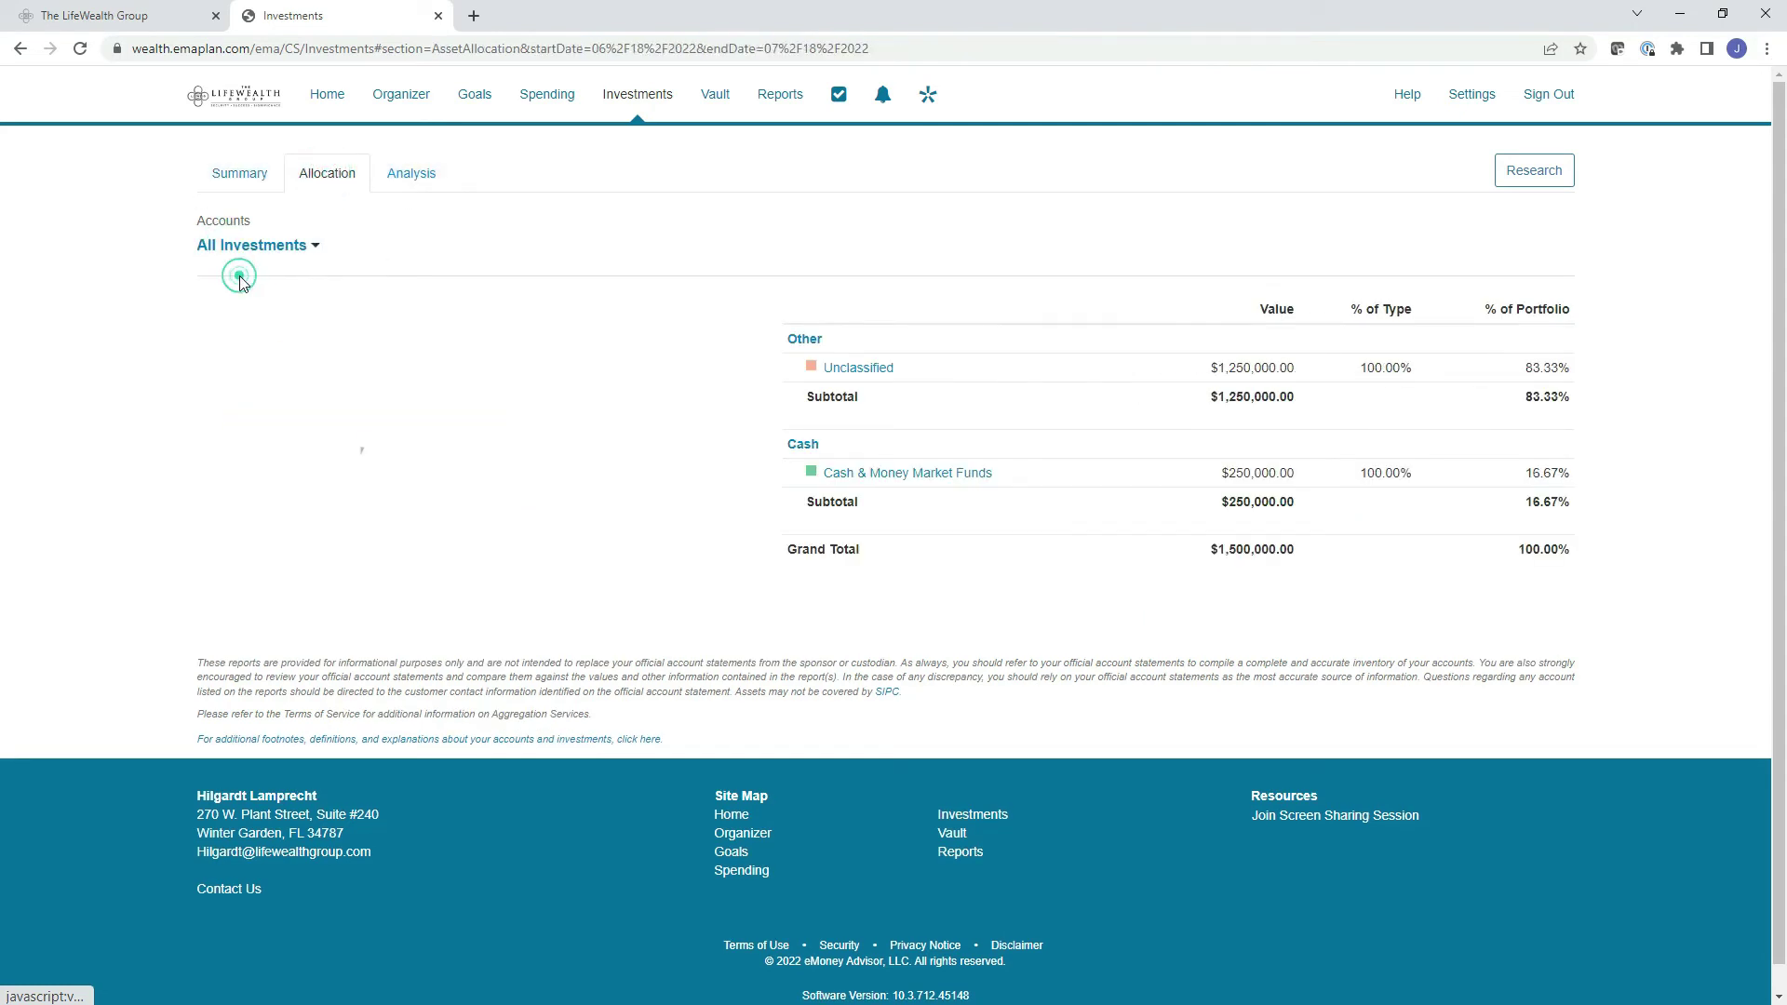
click(413, 186)
scroll(925, 467, down, 2)
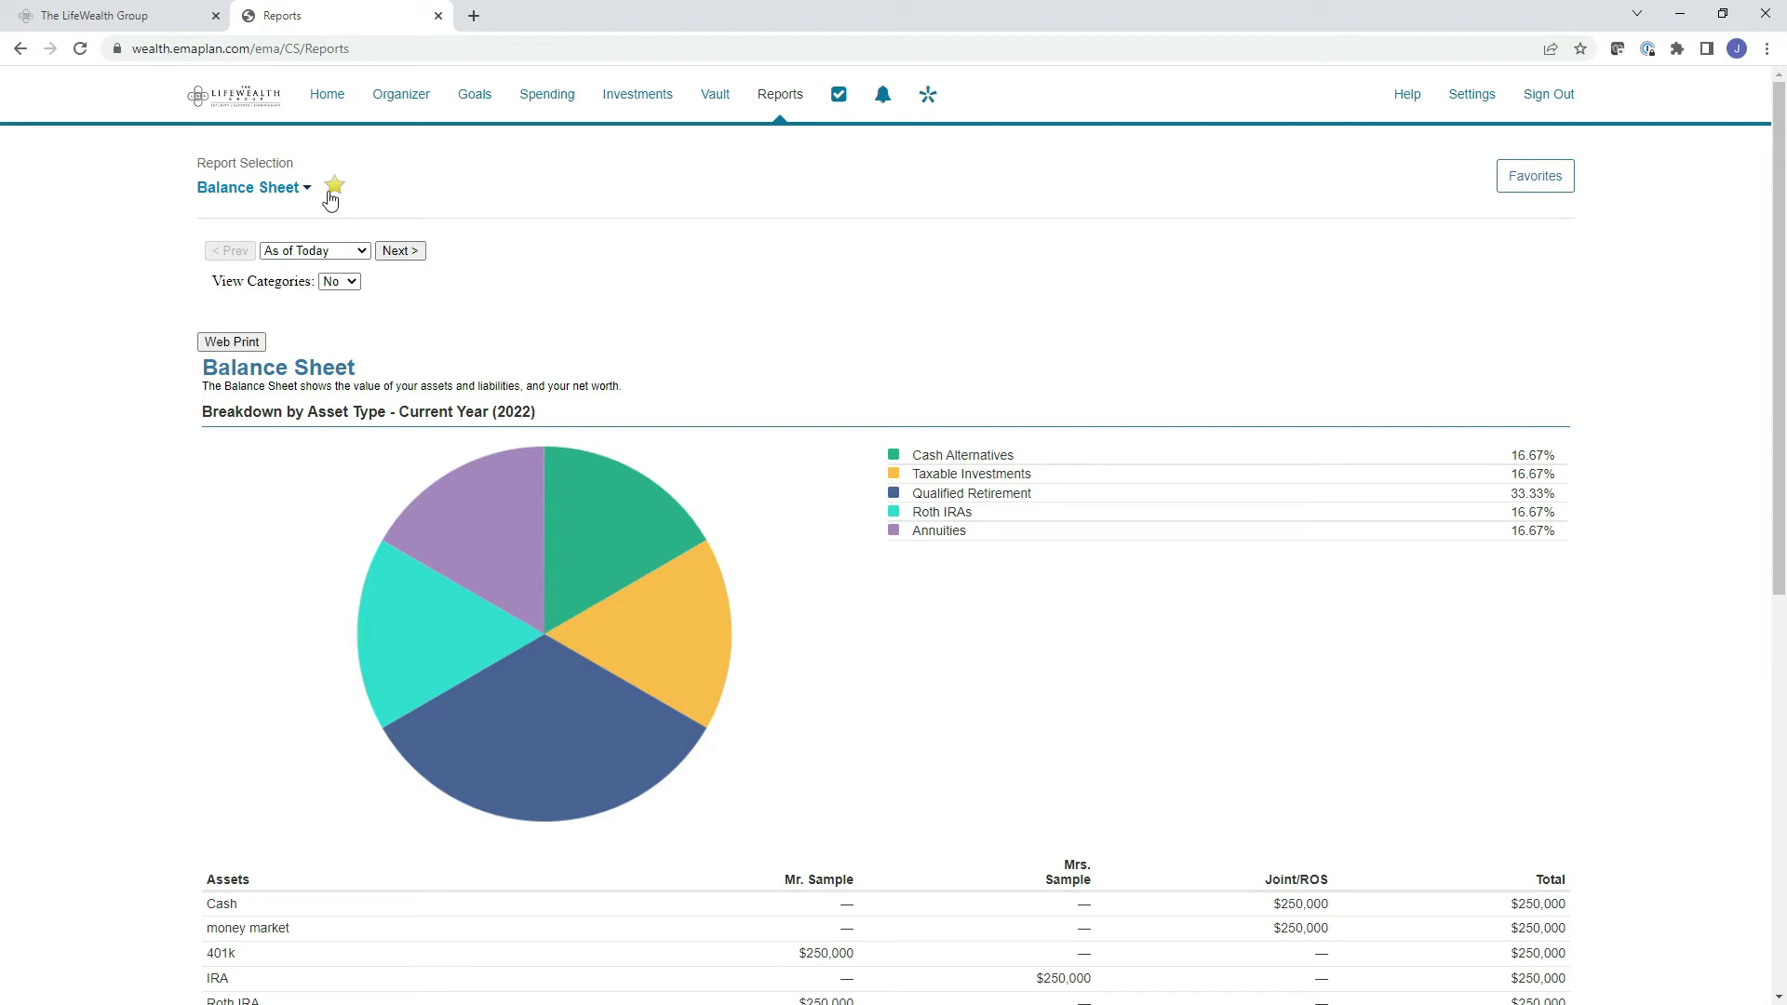
Keep the Balance Sheet report, review its categorised assets table, and open a print-ready copy.
click(300, 196)
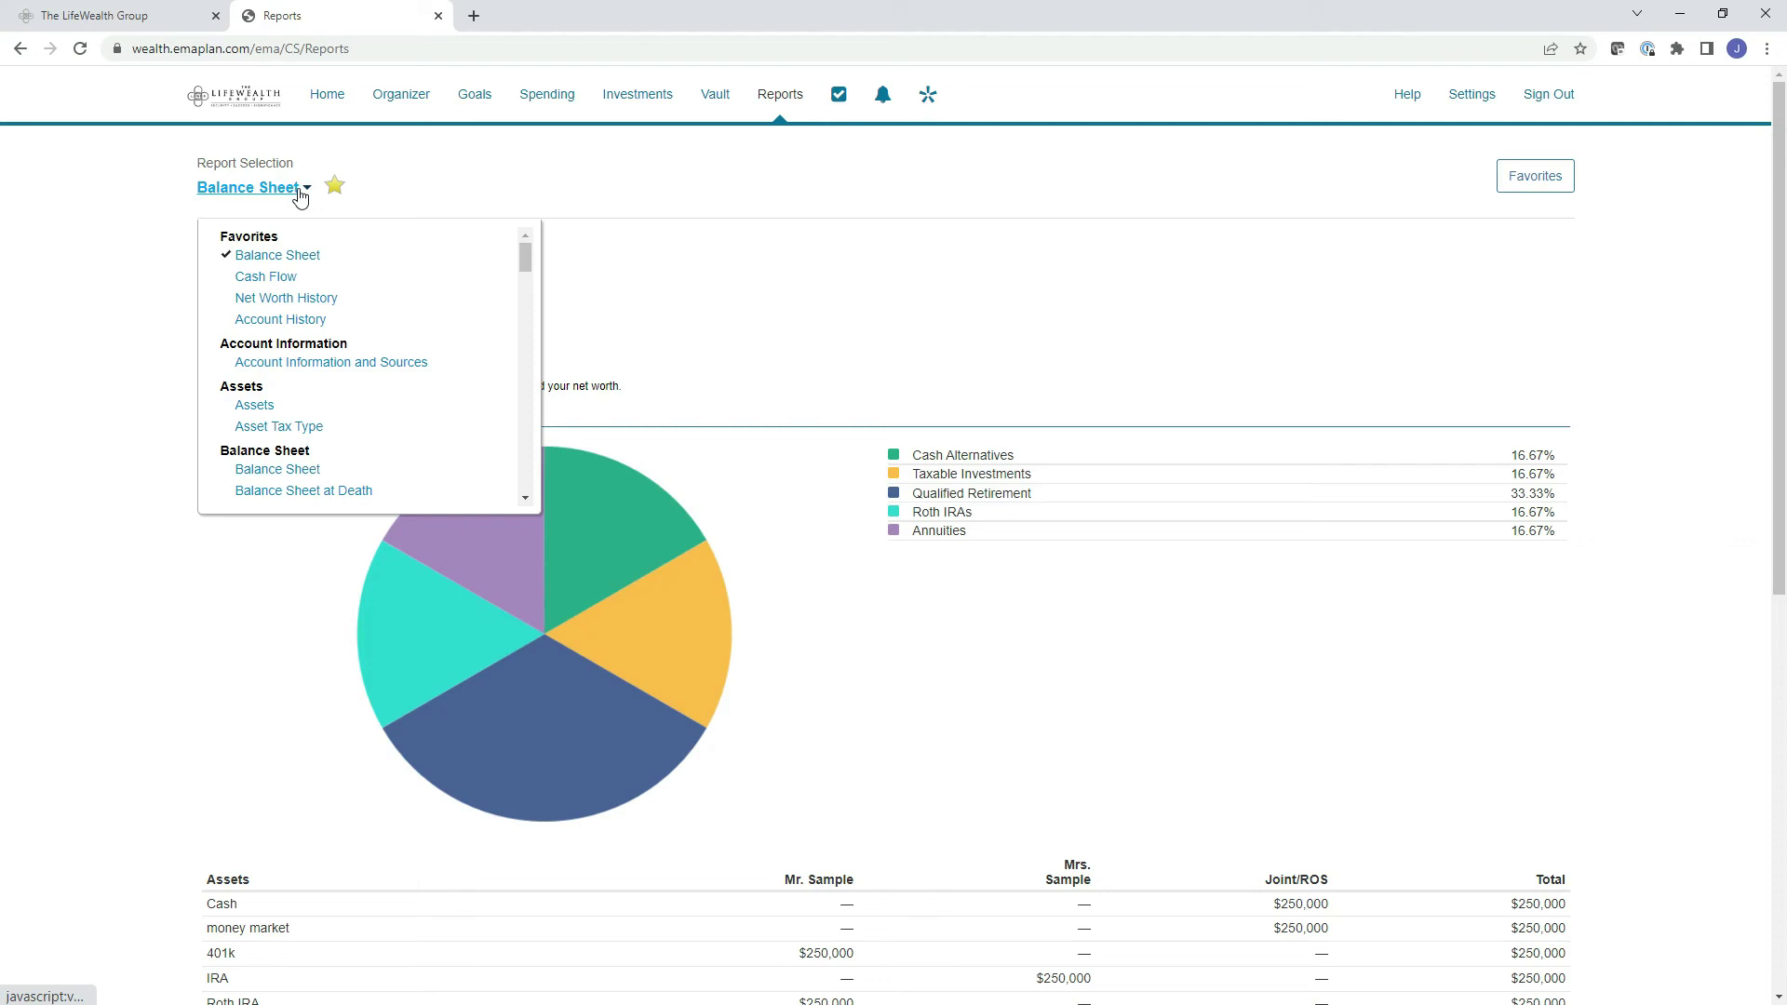
click(843, 668)
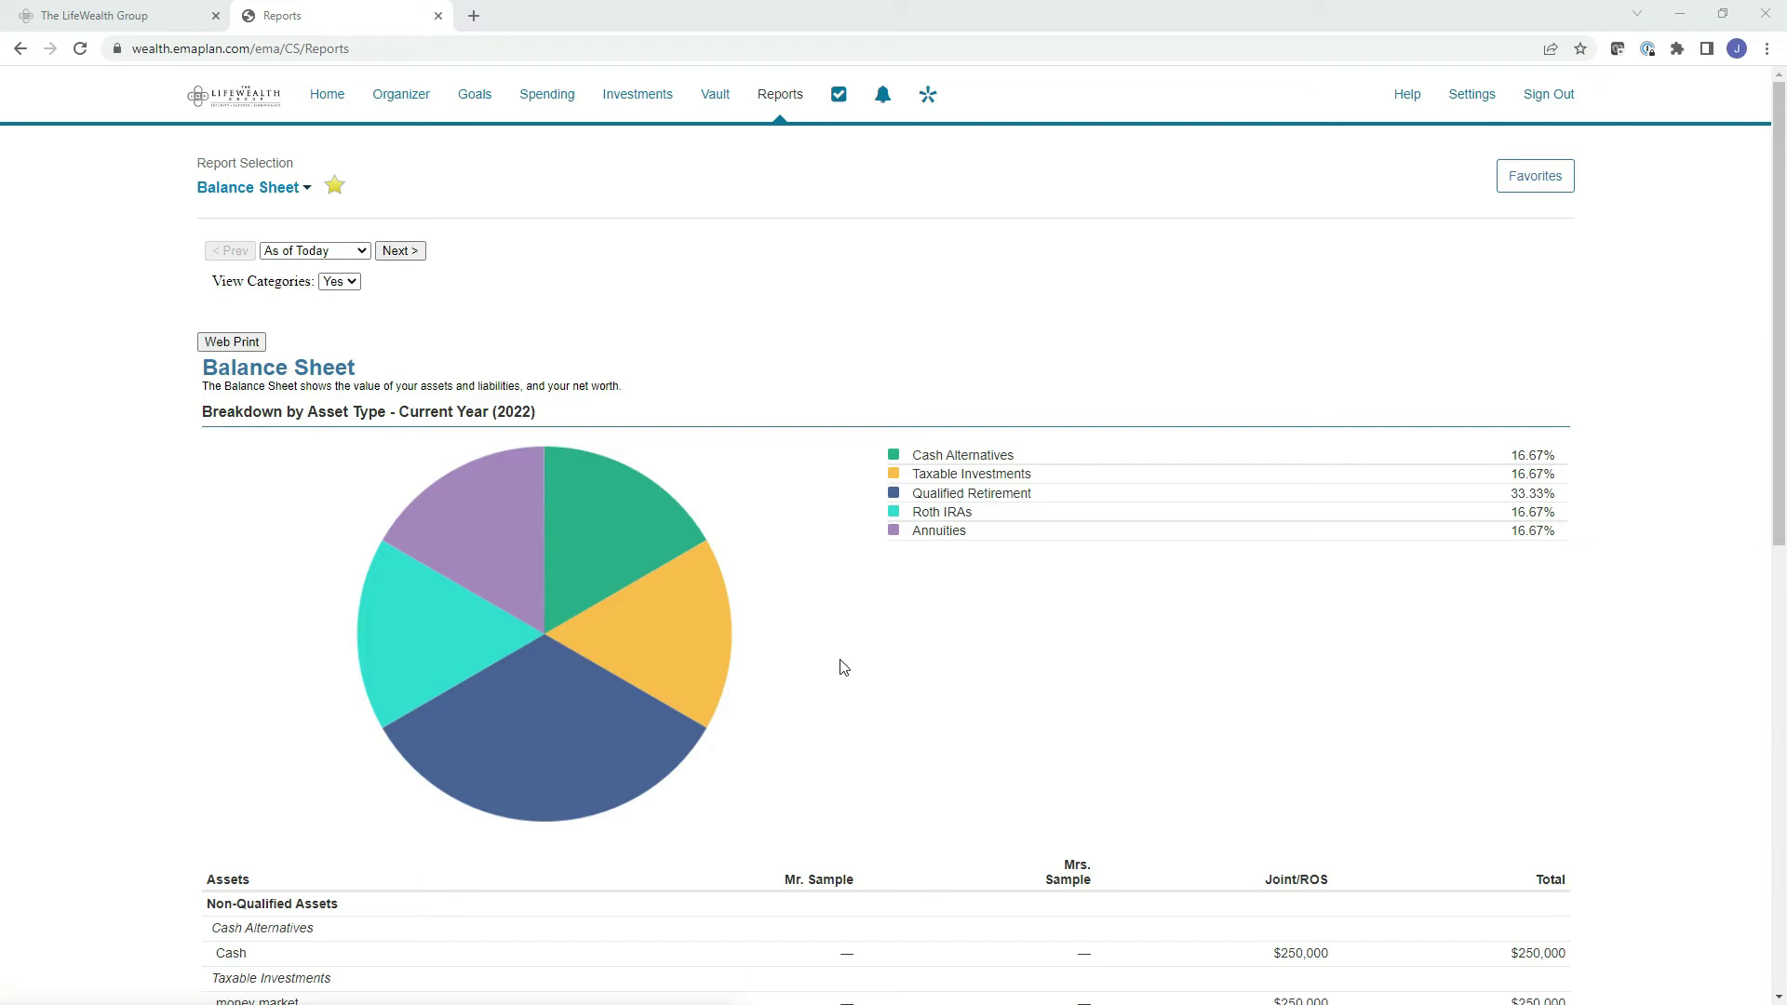
scroll(862, 598, down, 5)
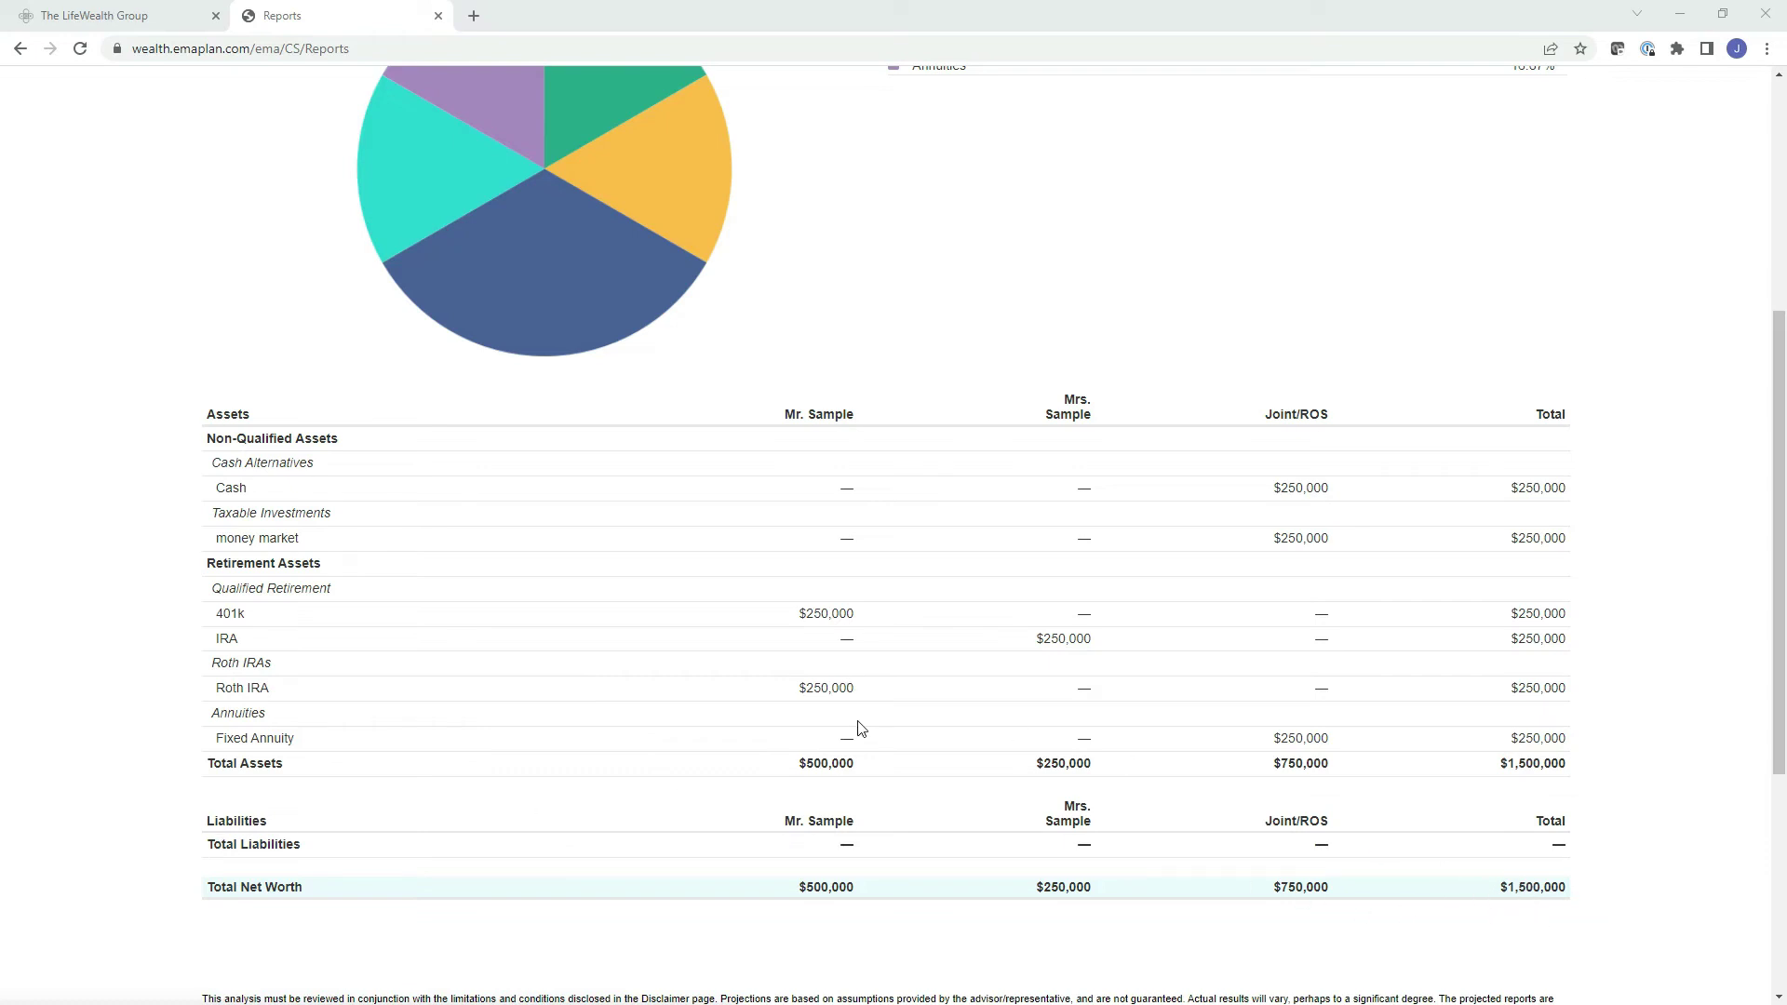
scroll(859, 728, up, 5)
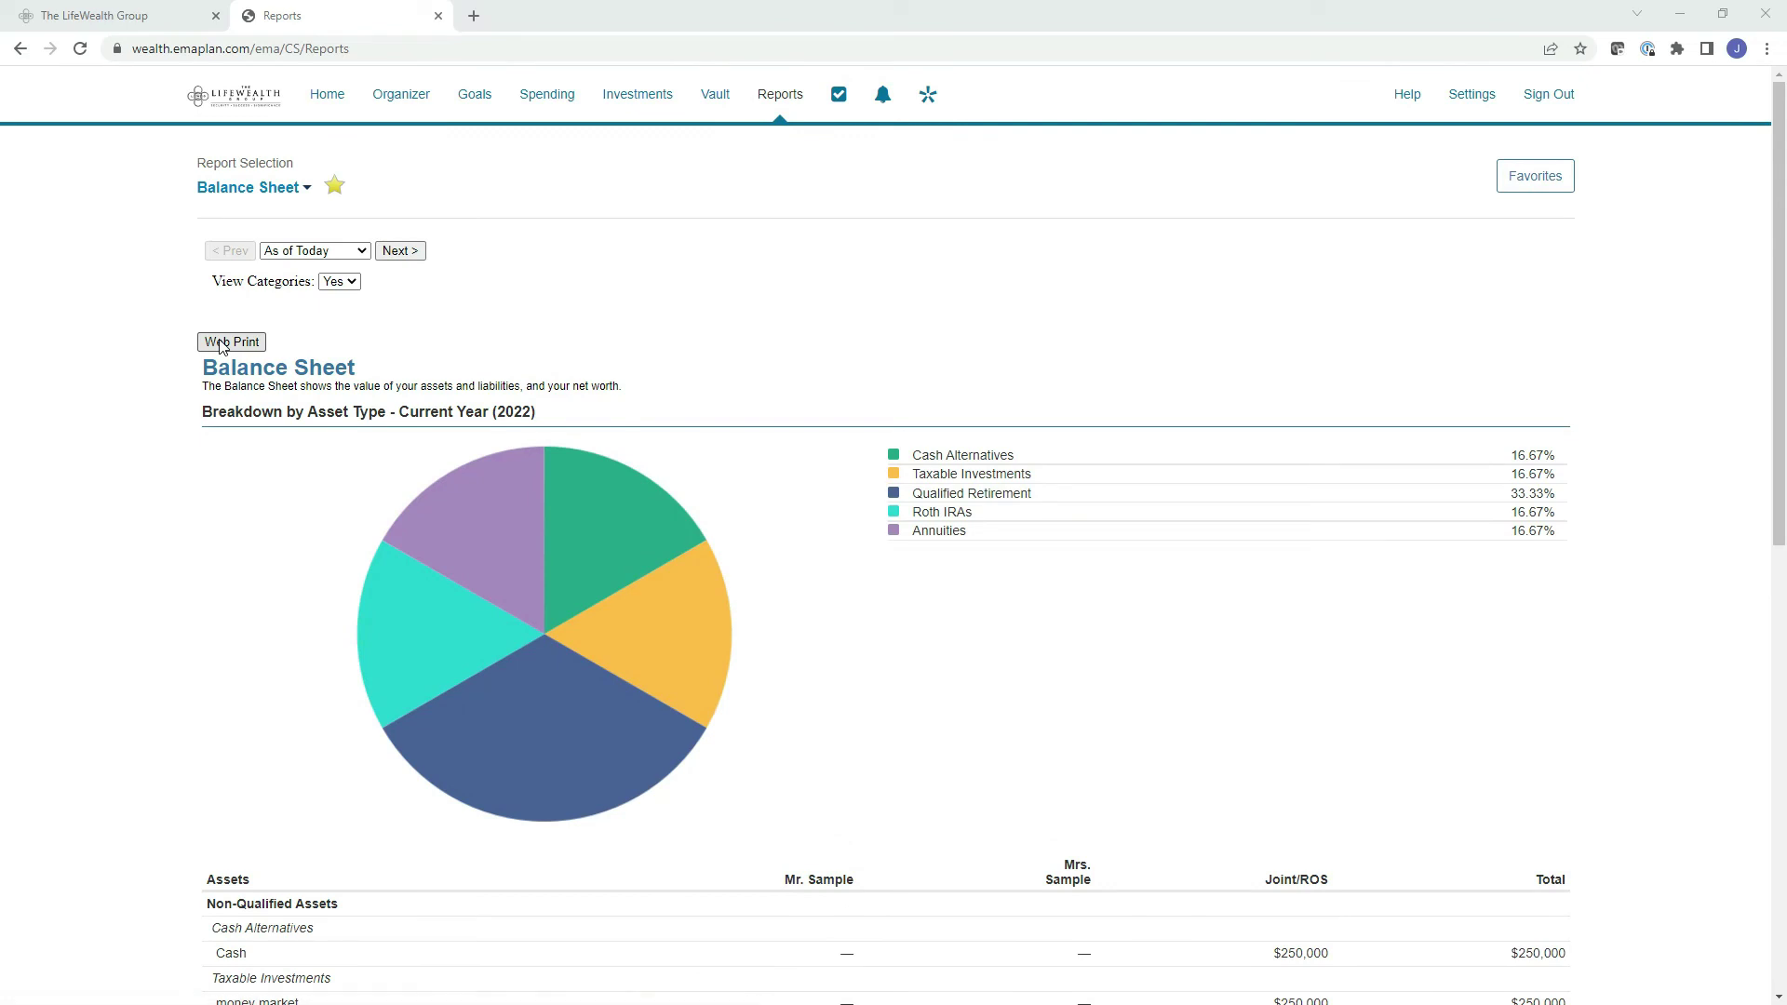
click(223, 343)
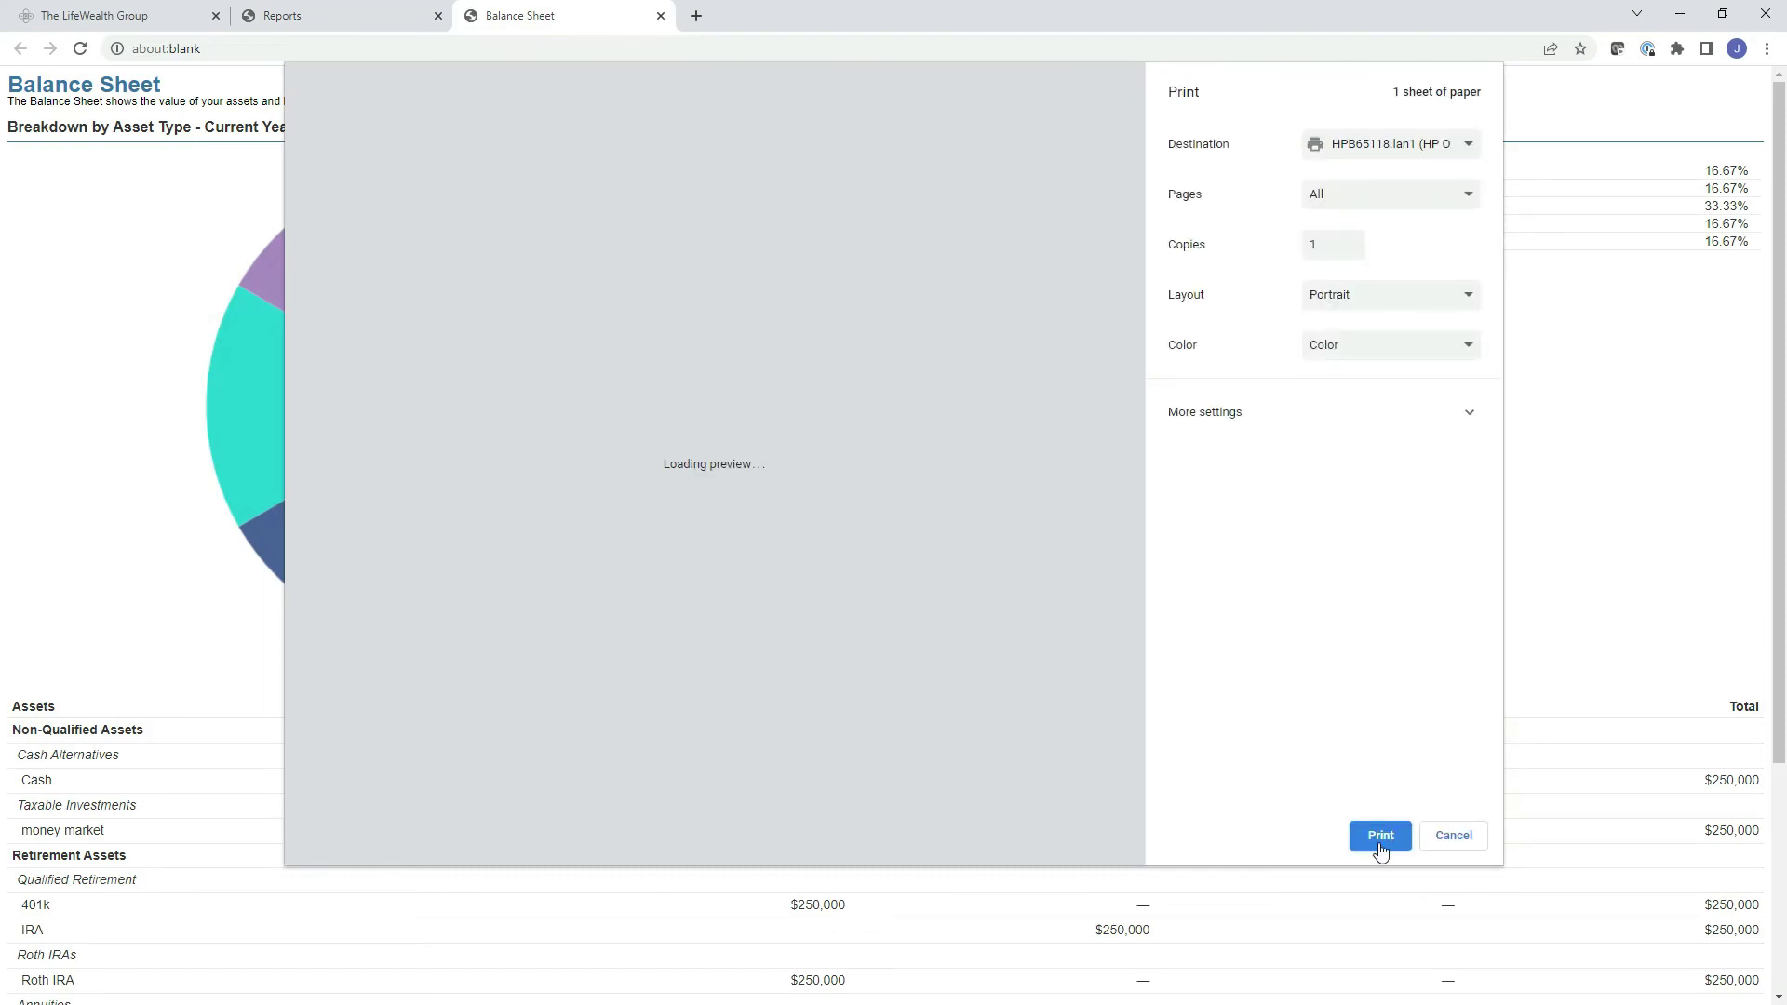
Print the print-ready Balance Sheet on 1 sheet, portrait, in color.
click(1381, 836)
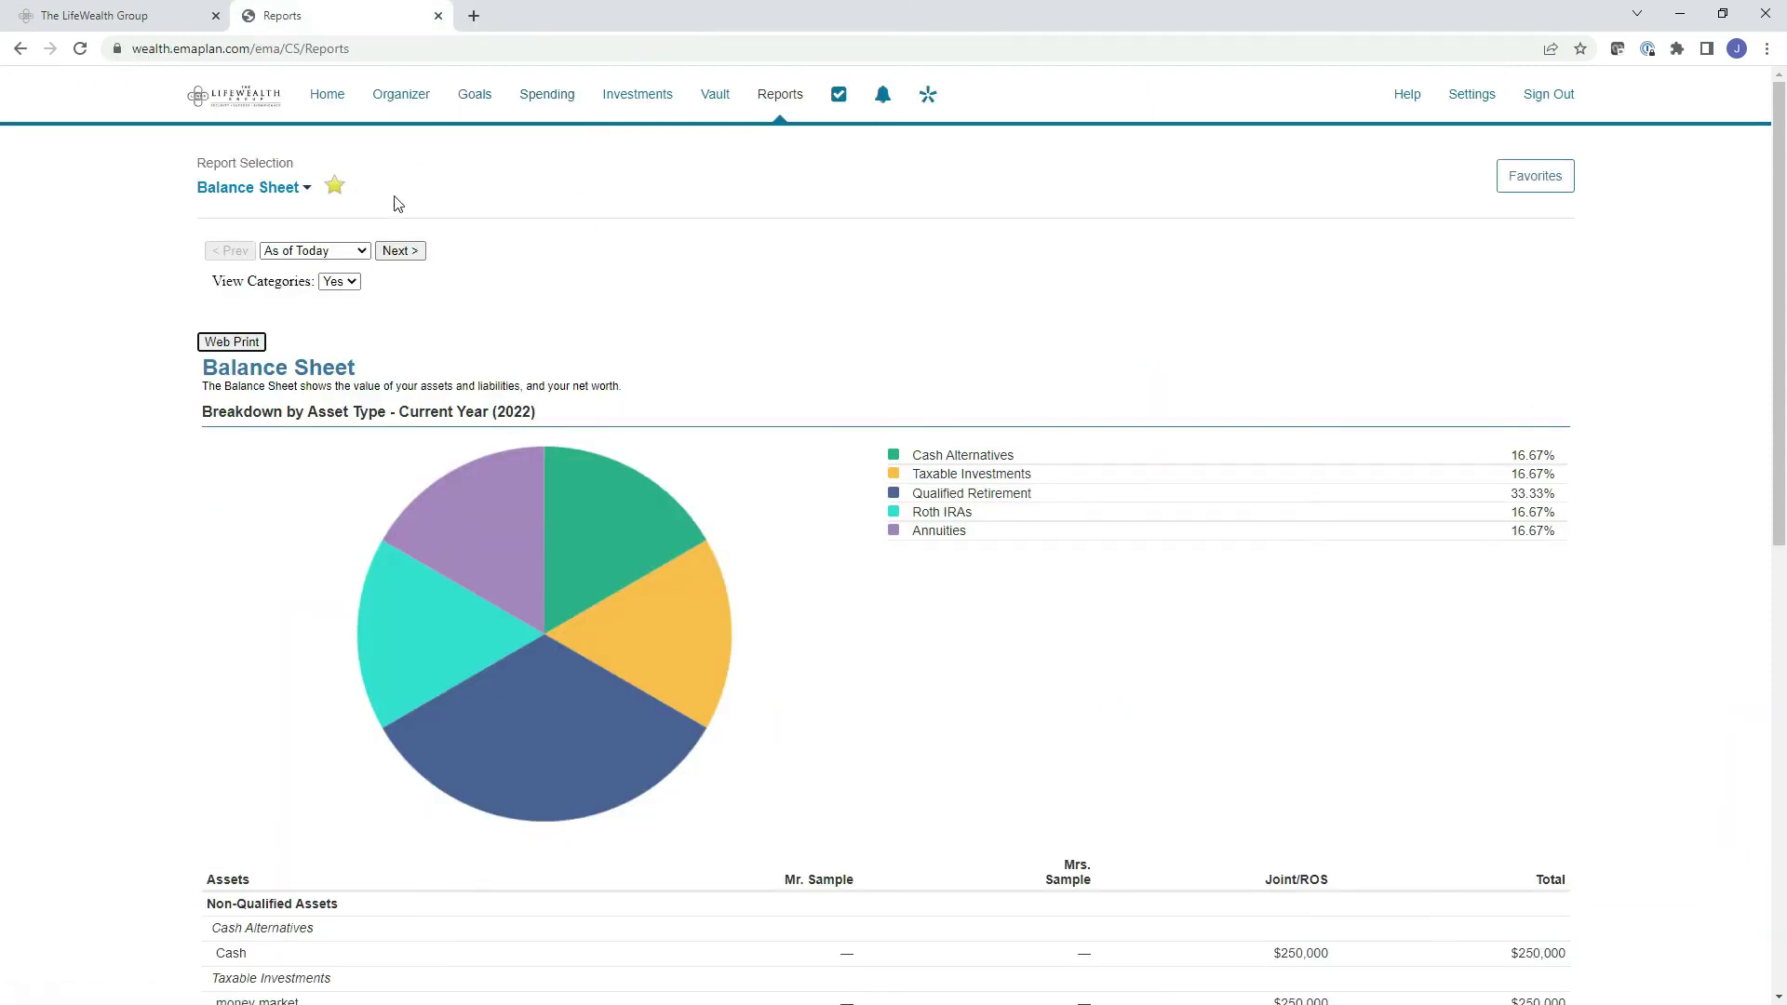
Switch to the Cash Flow report, check column definitions, and drill into the Income Flows breakdown.
click(281, 187)
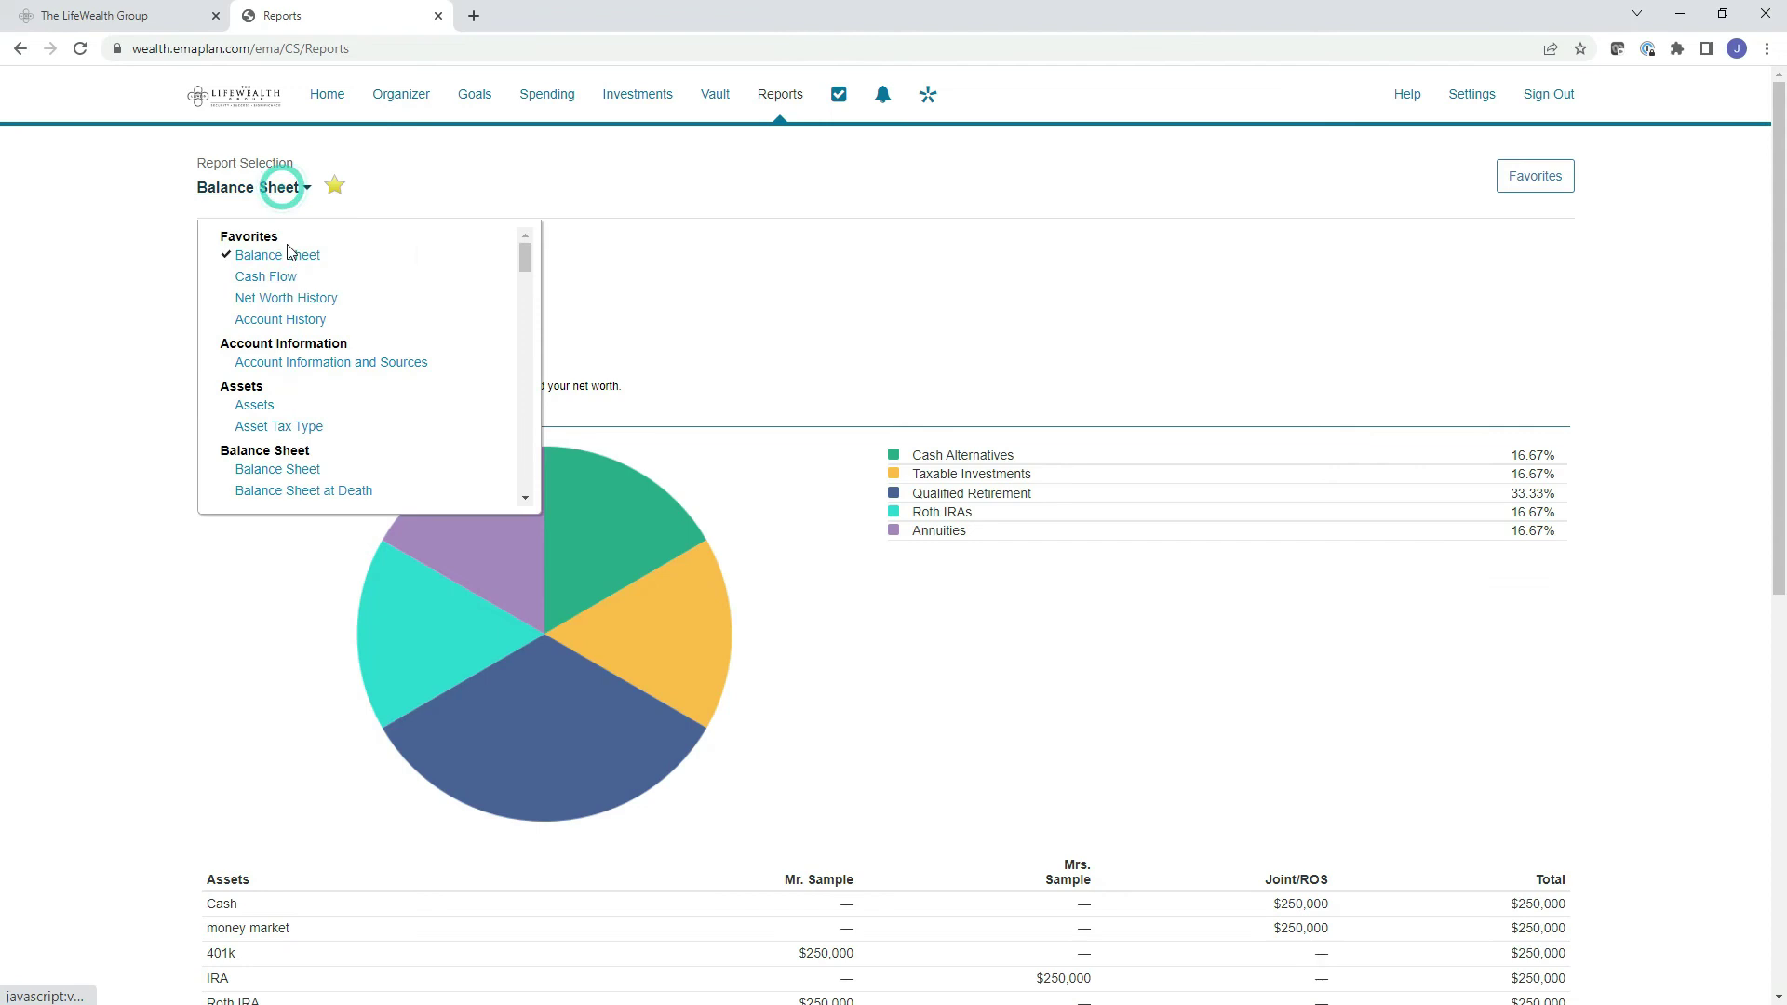
click(267, 277)
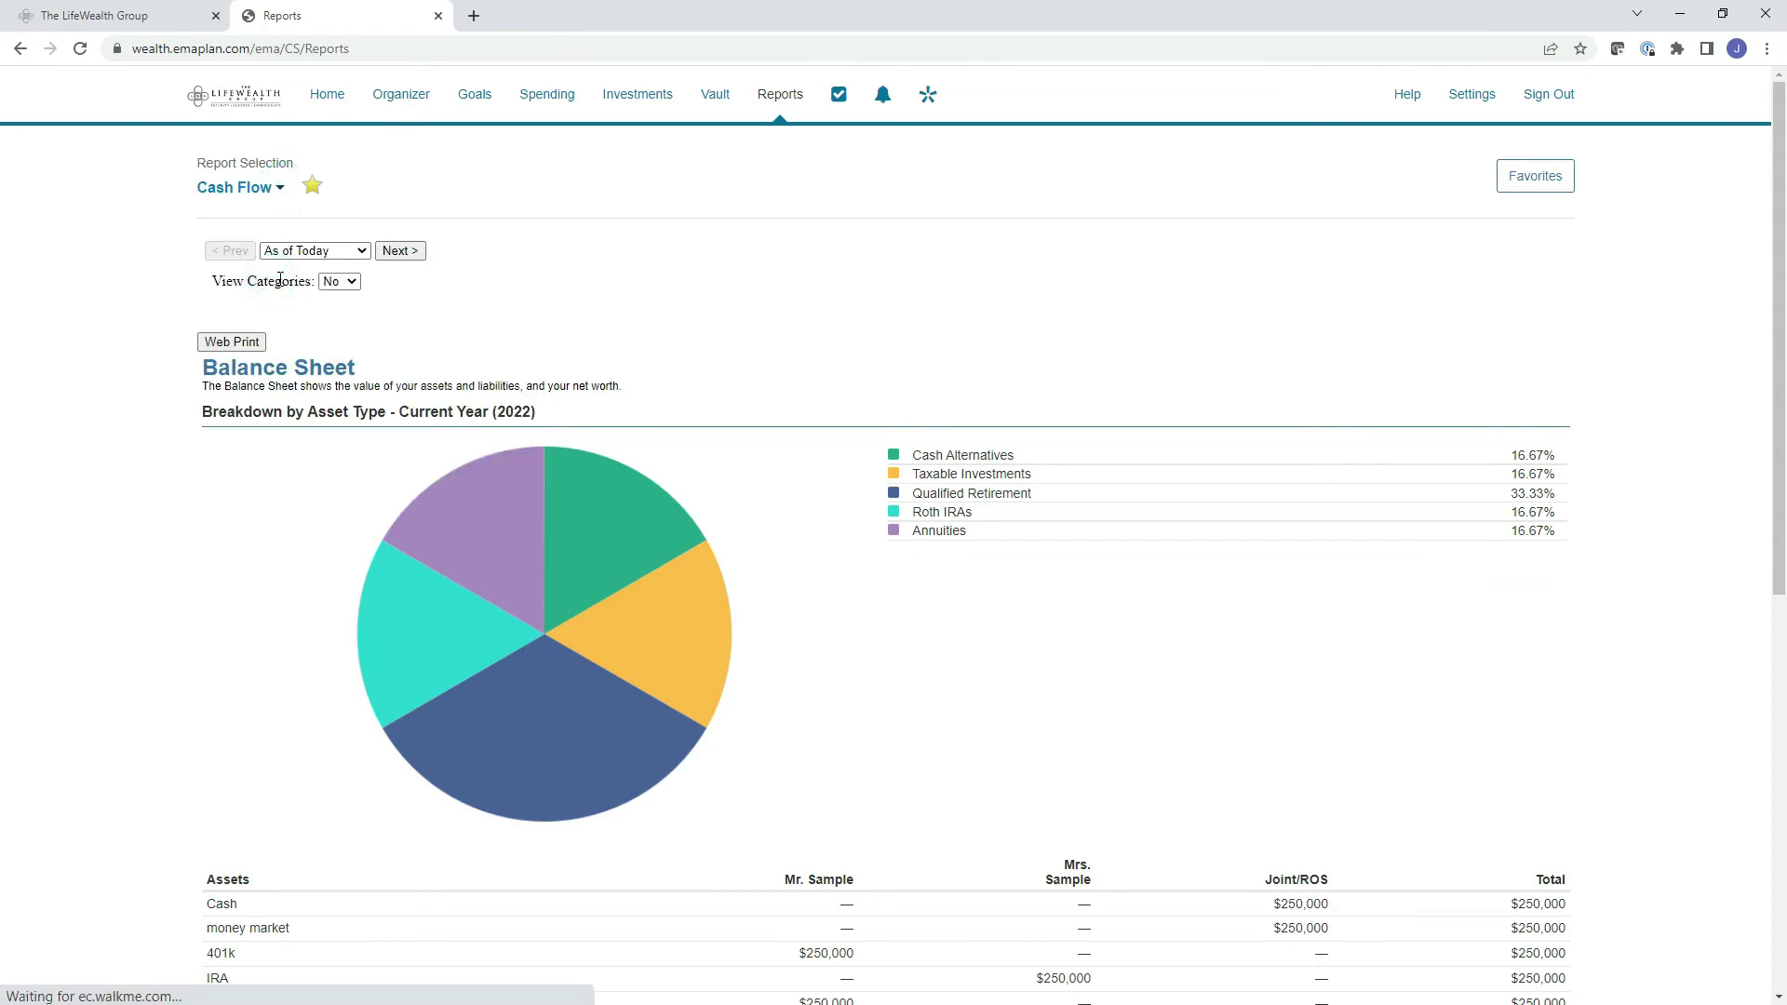
scroll(429, 451, down, 2)
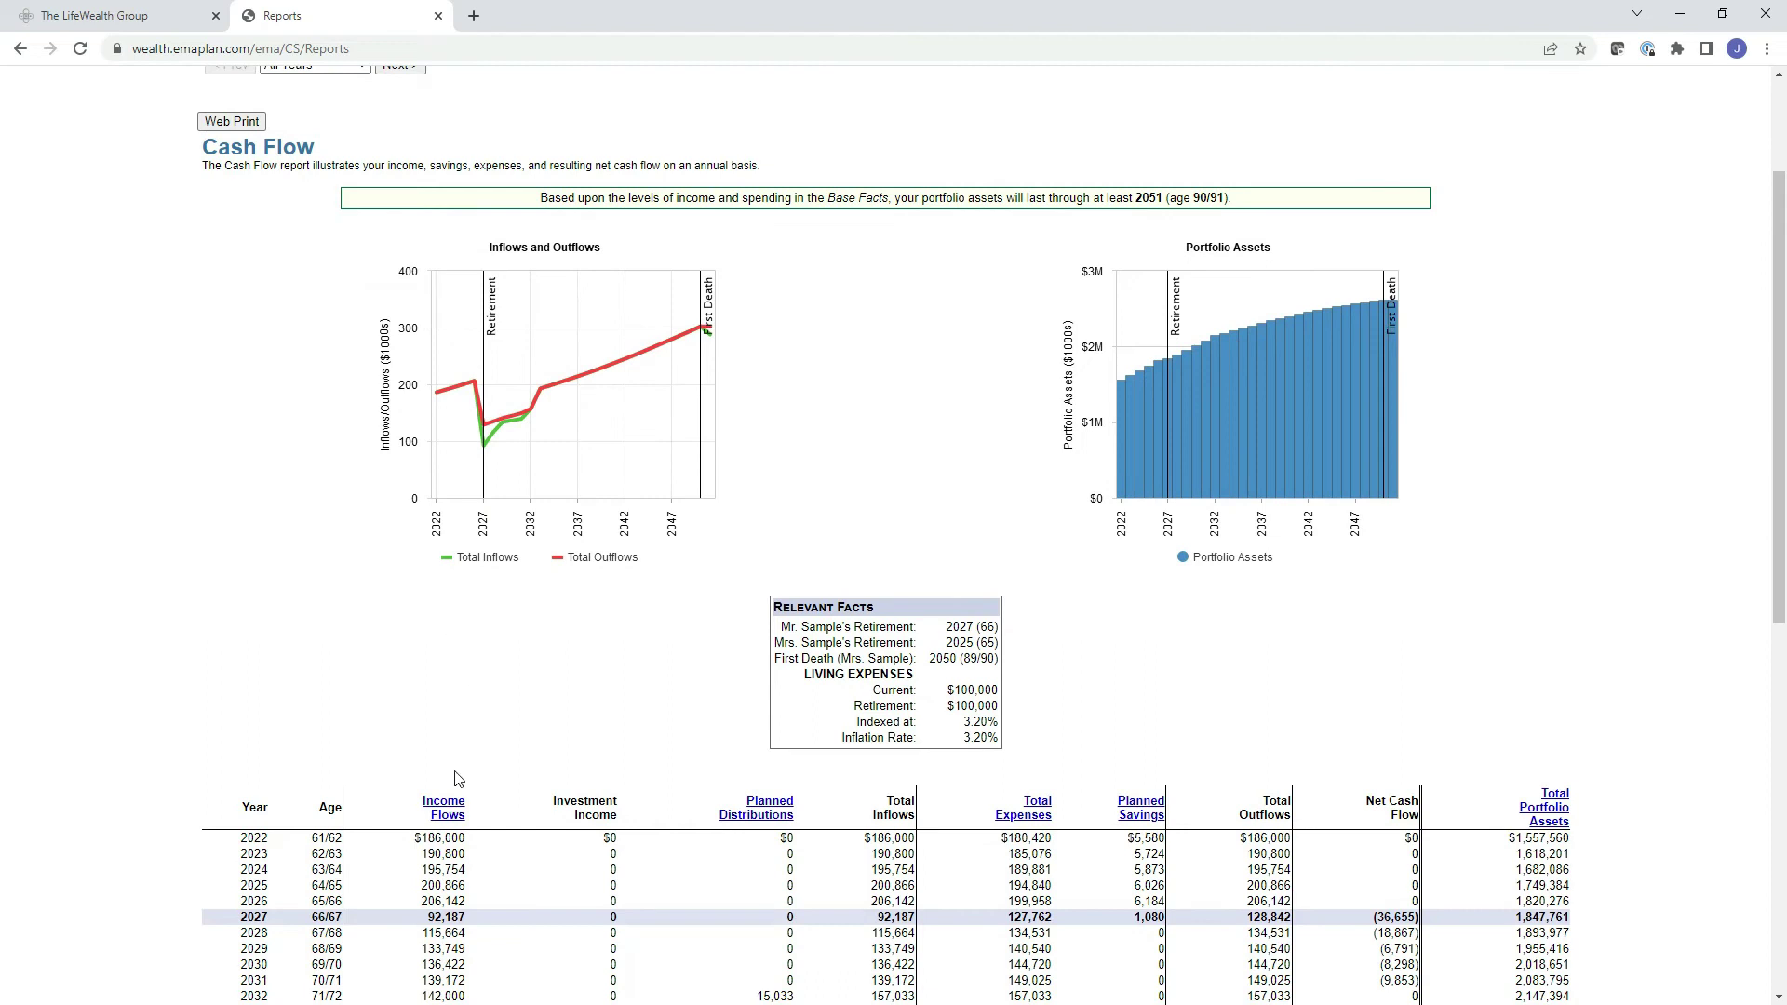
mouse_move(447, 812)
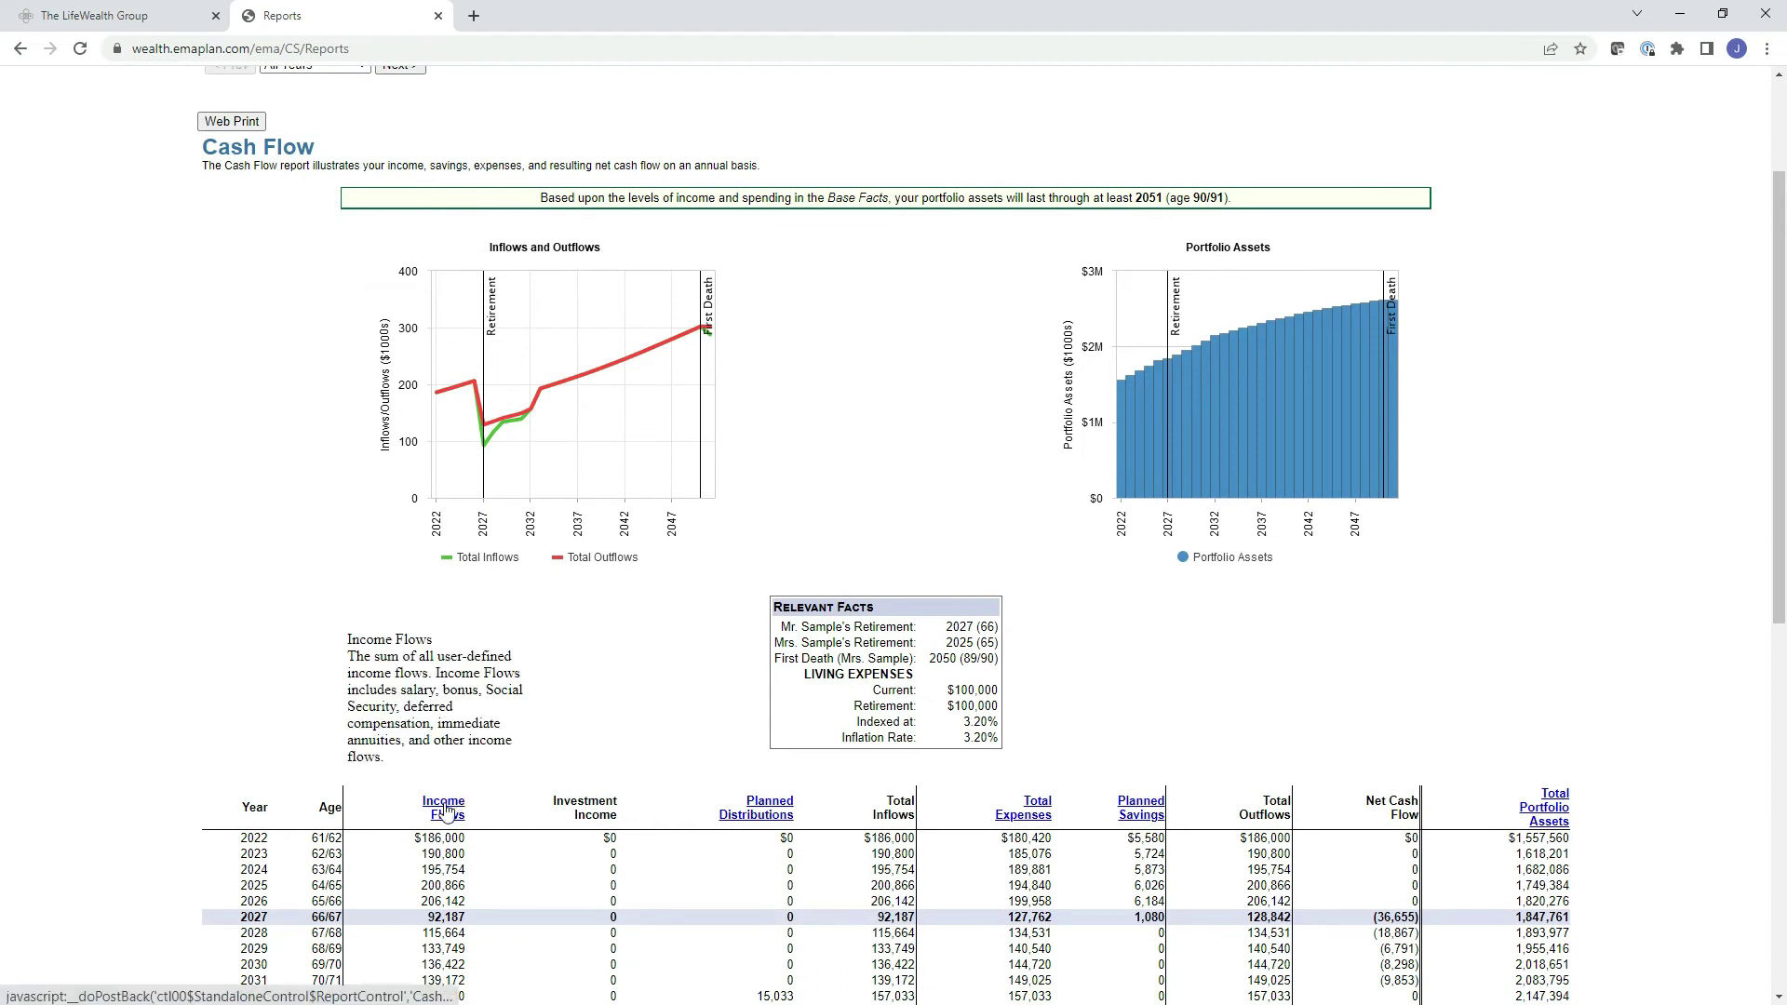
scroll(446, 811, down, 1)
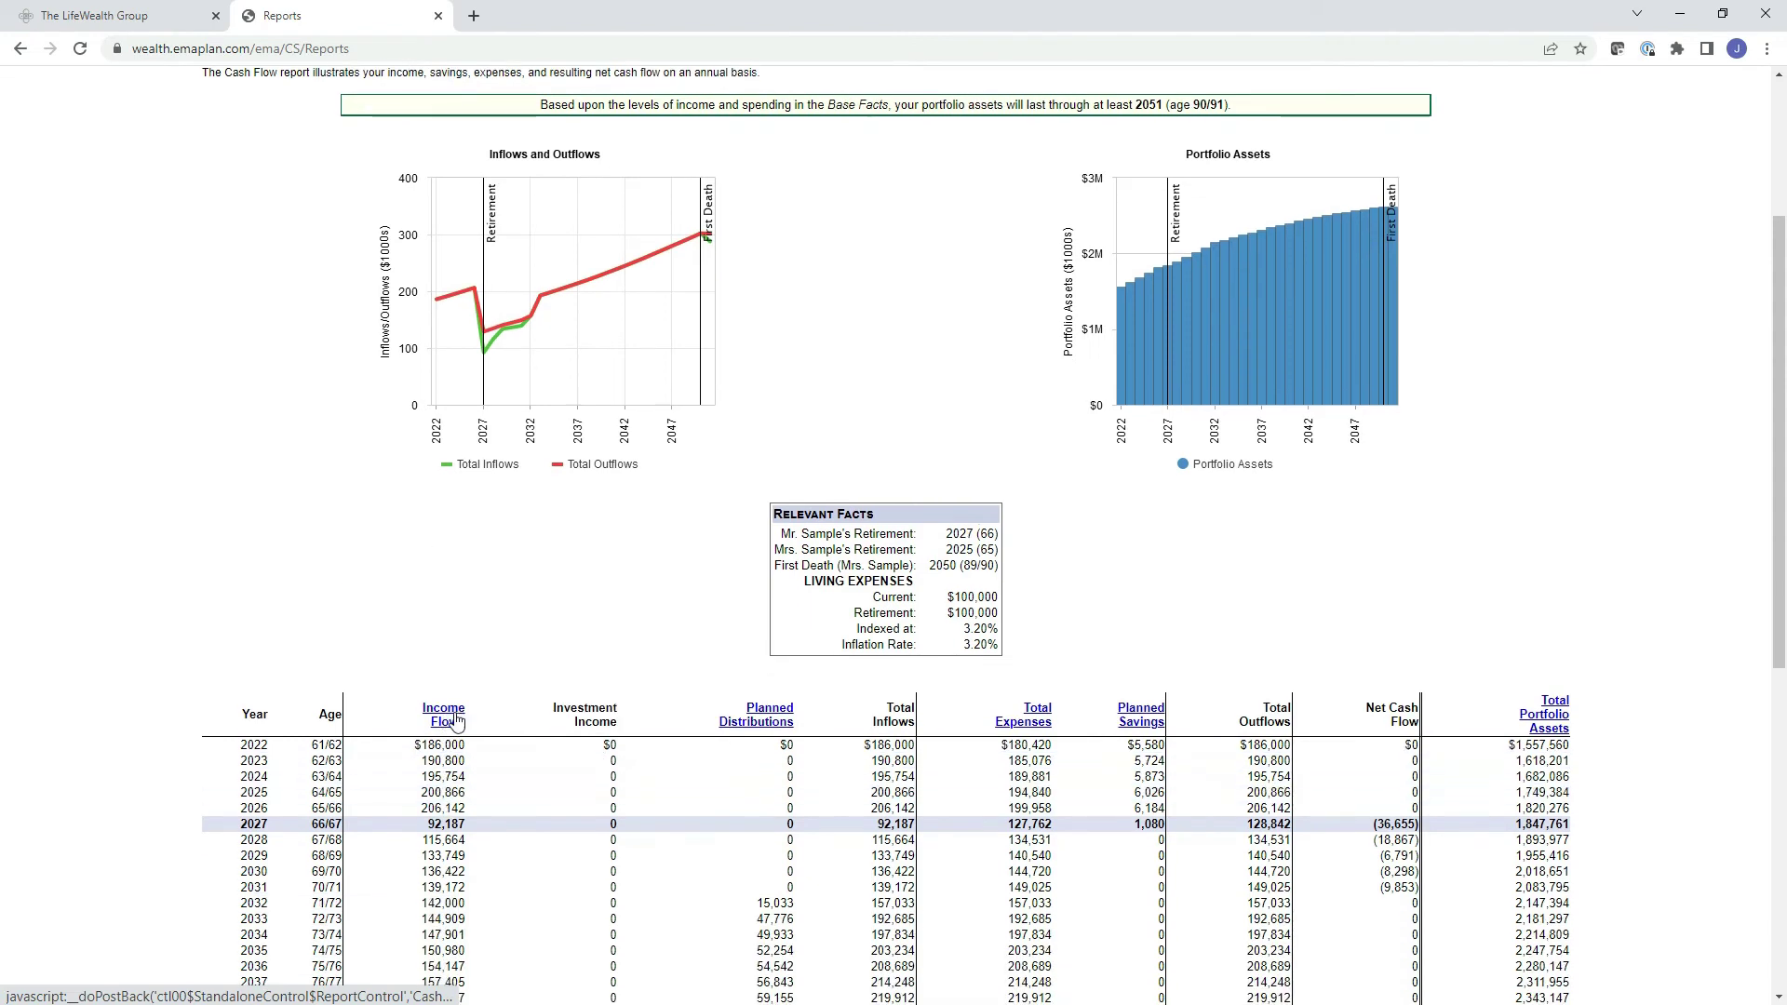
mouse_move(456, 721)
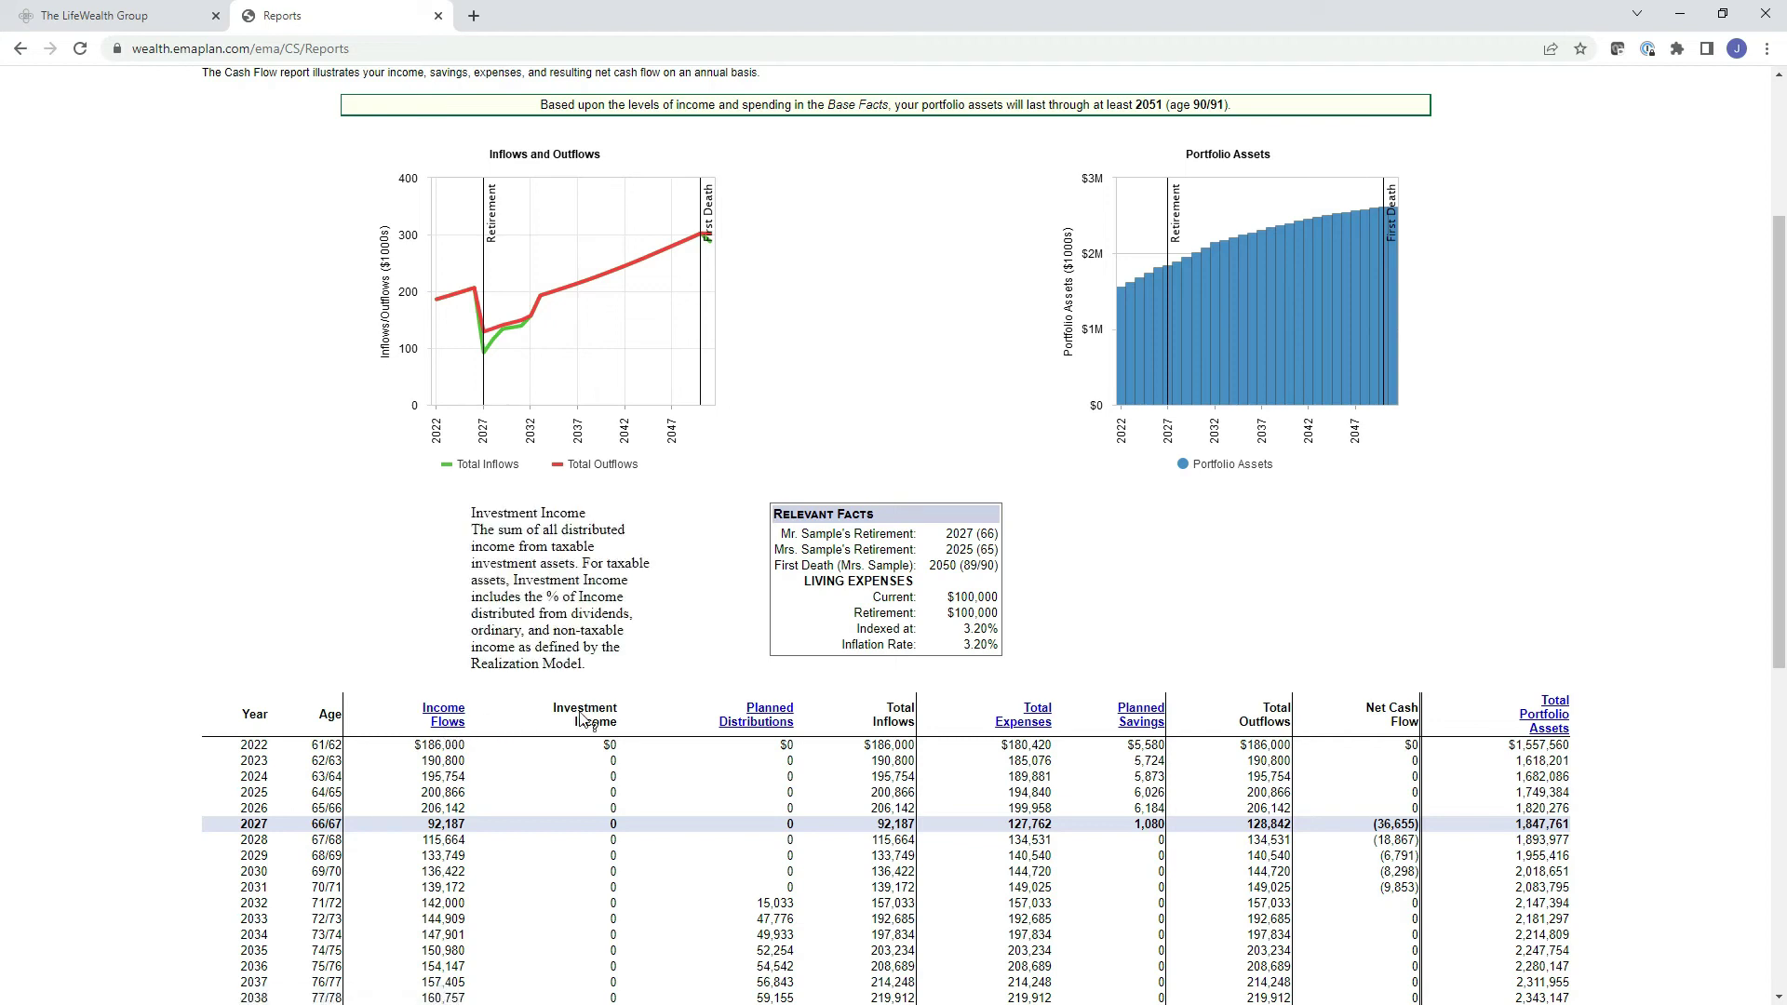
mouse_move(771, 736)
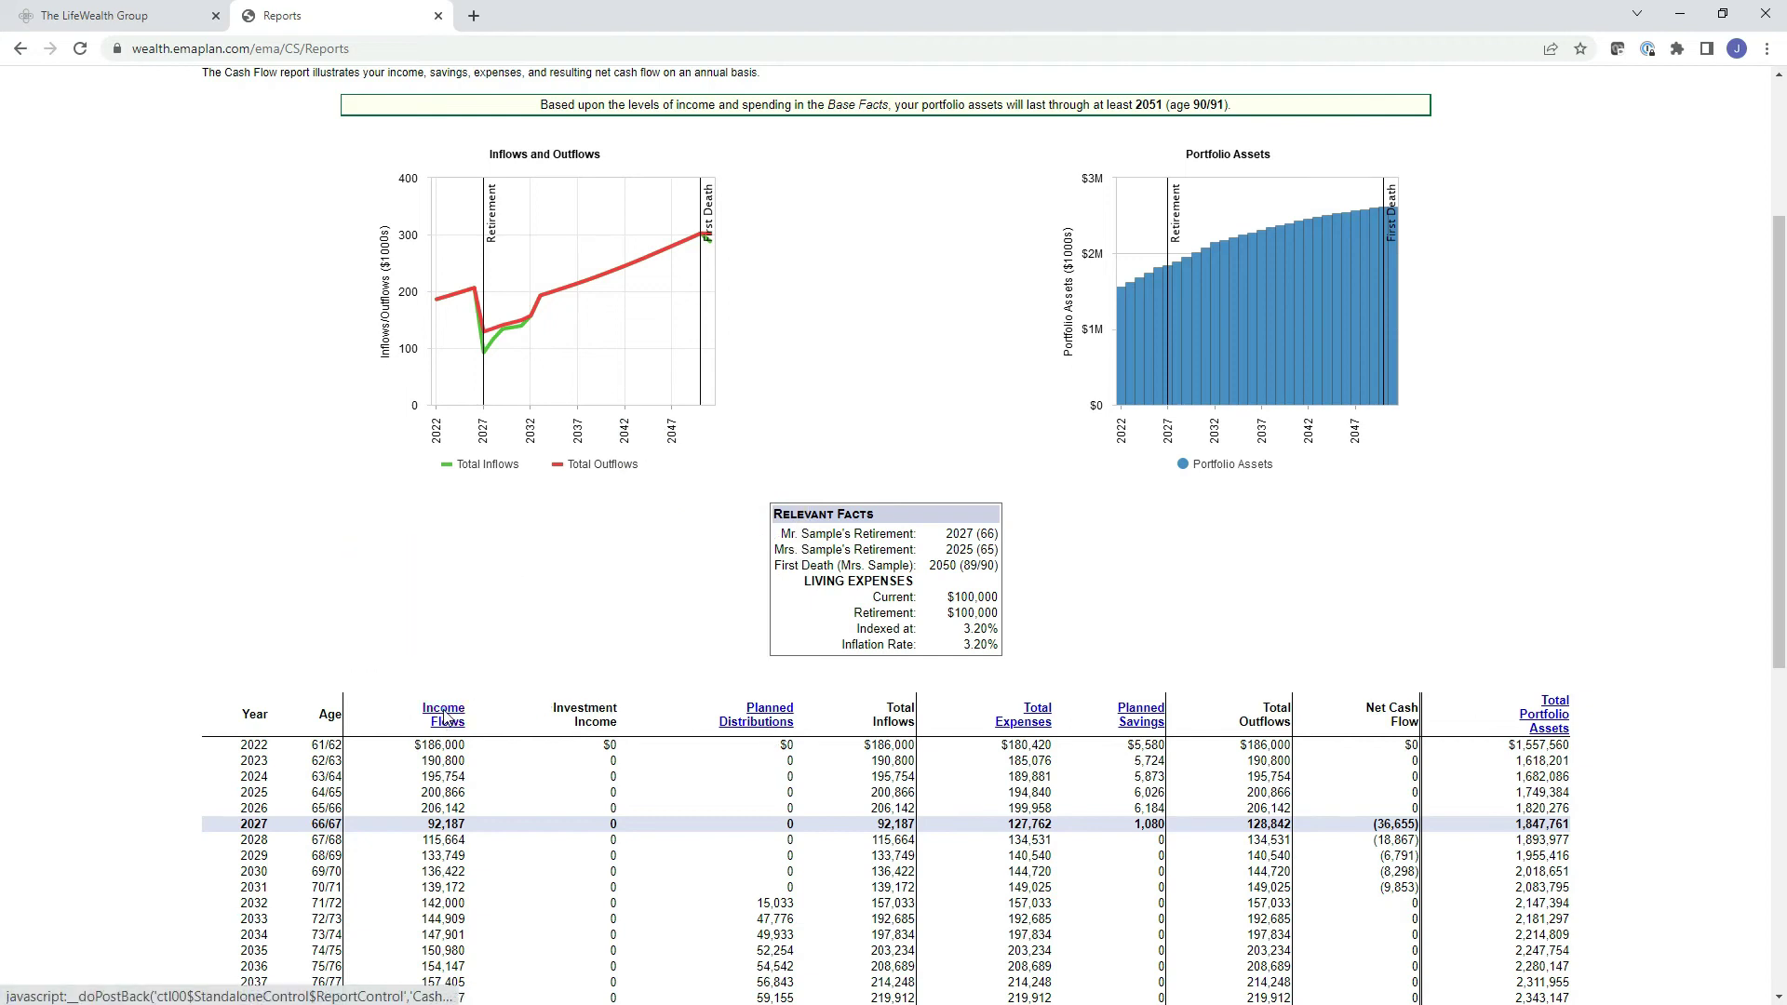
click(446, 720)
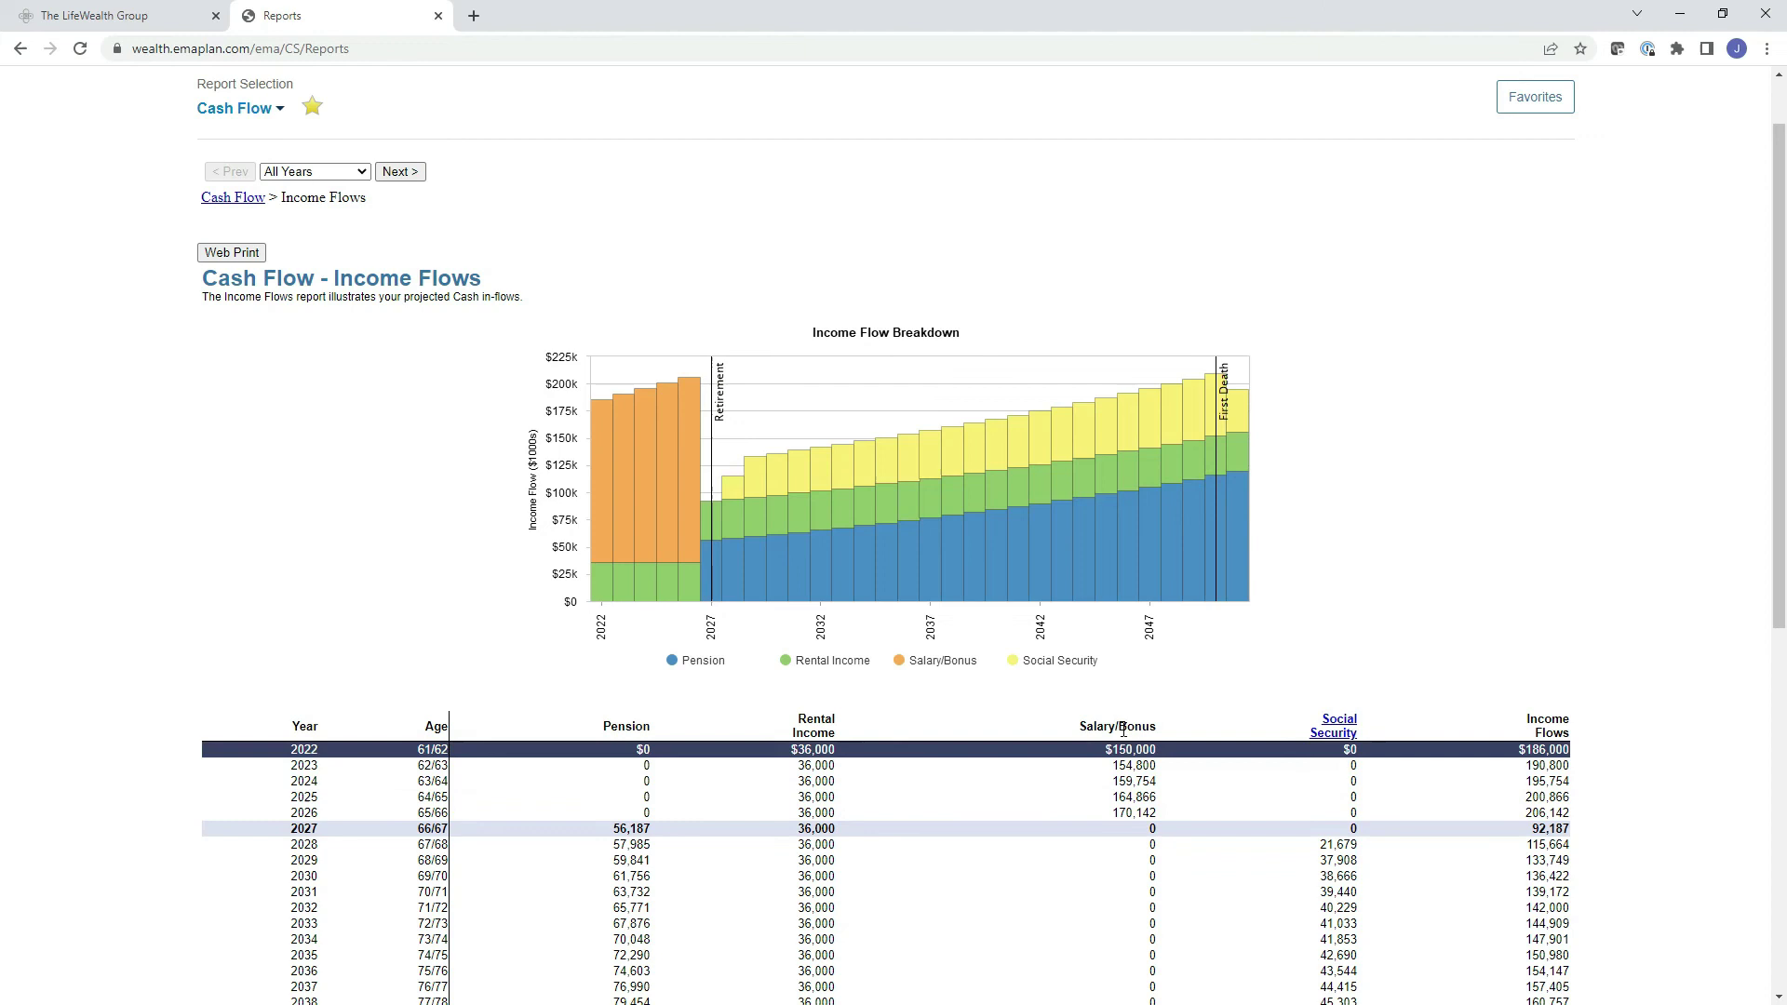
Return via the Cash Flow breadcrumb to the yearly table, showing assets lasting through 2051.
mouse_move(1336, 745)
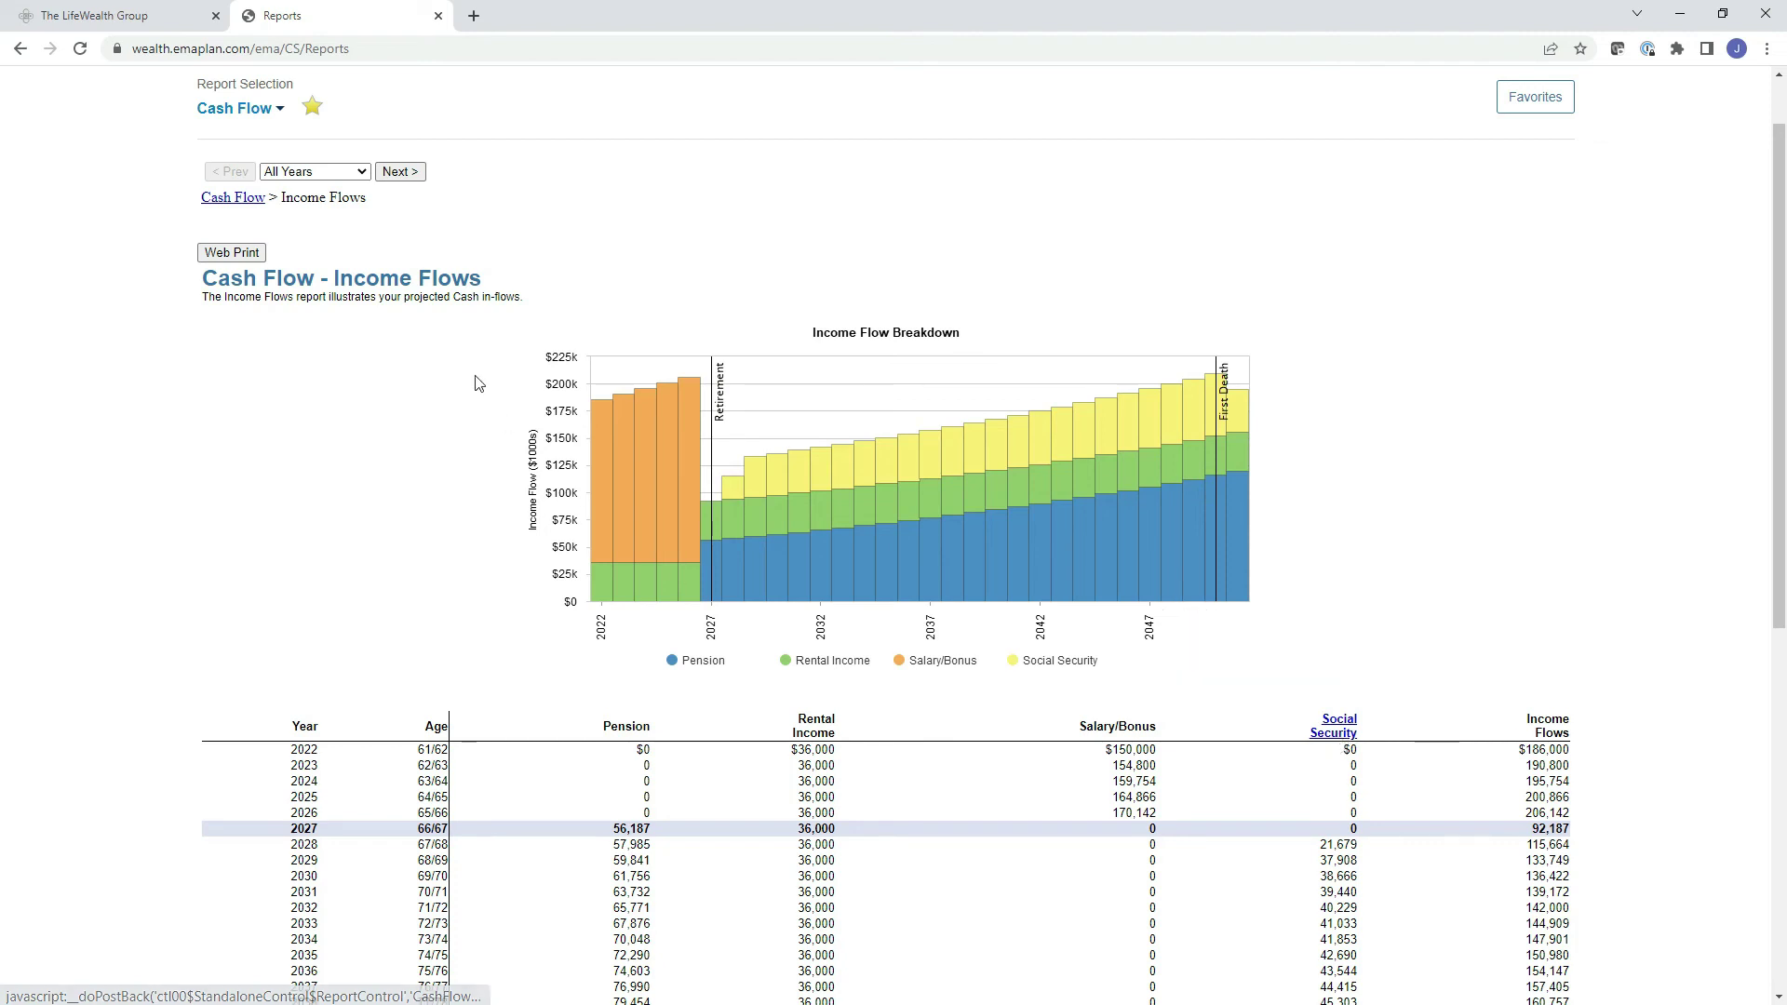
click(235, 198)
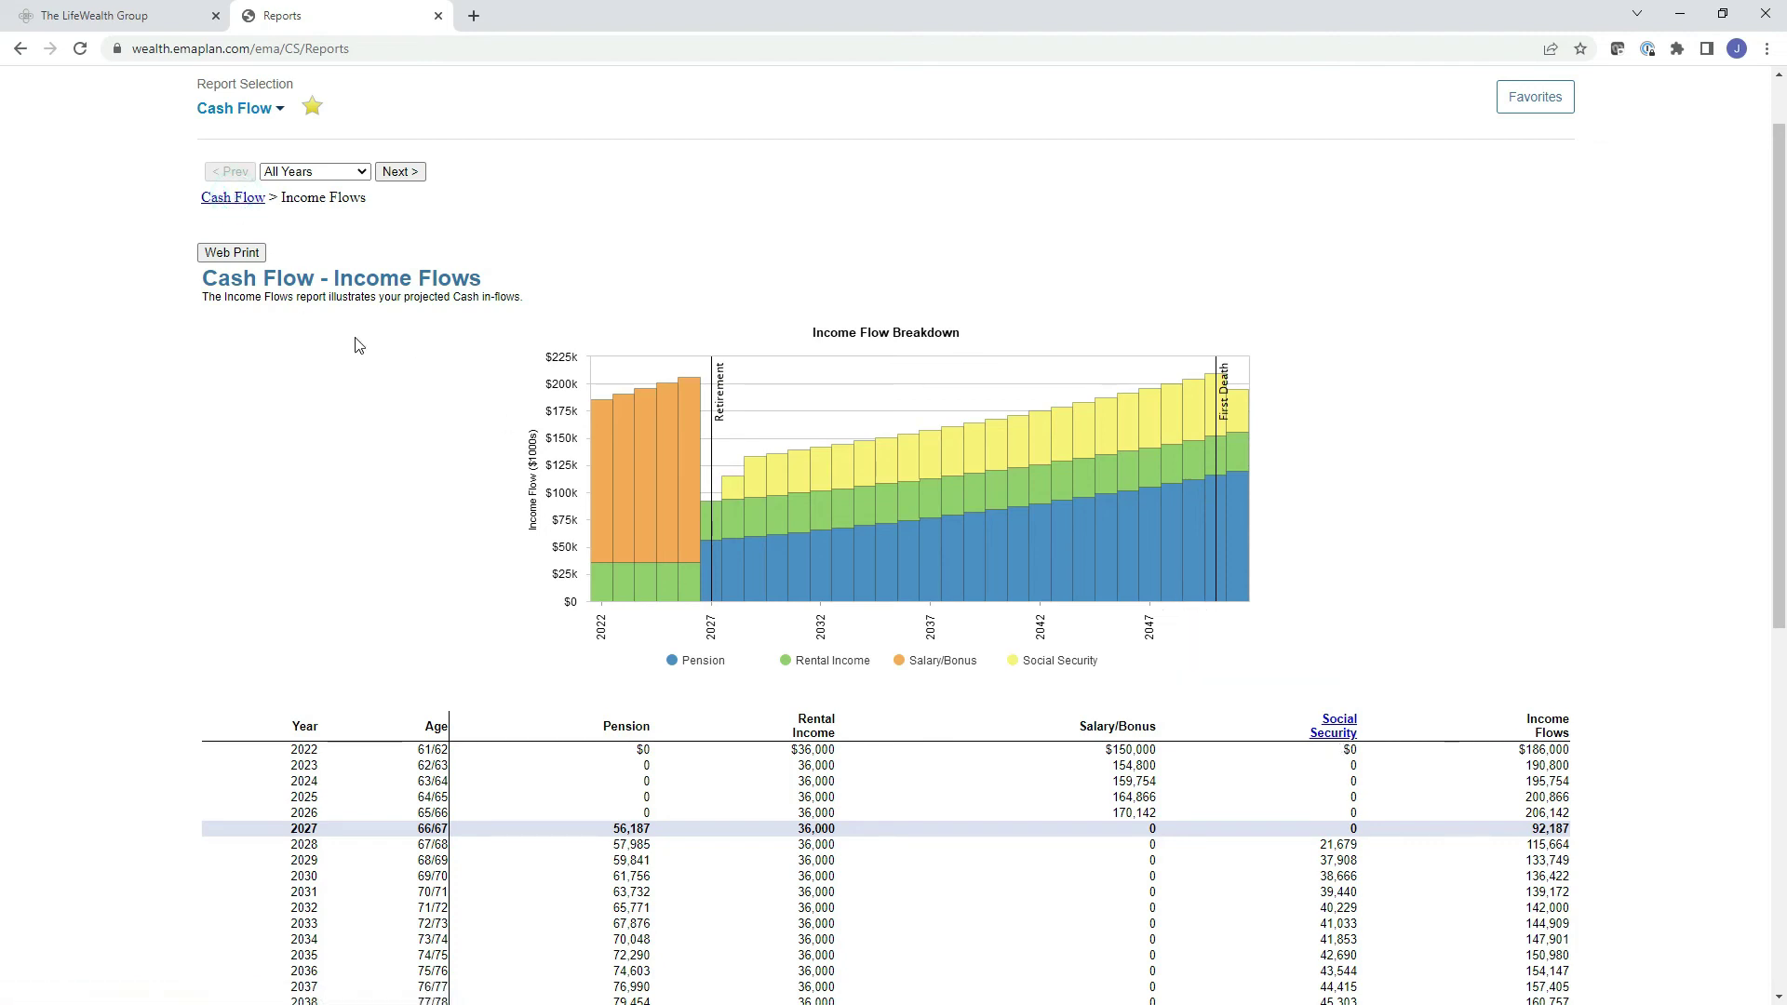
scroll(898, 558, down, 2)
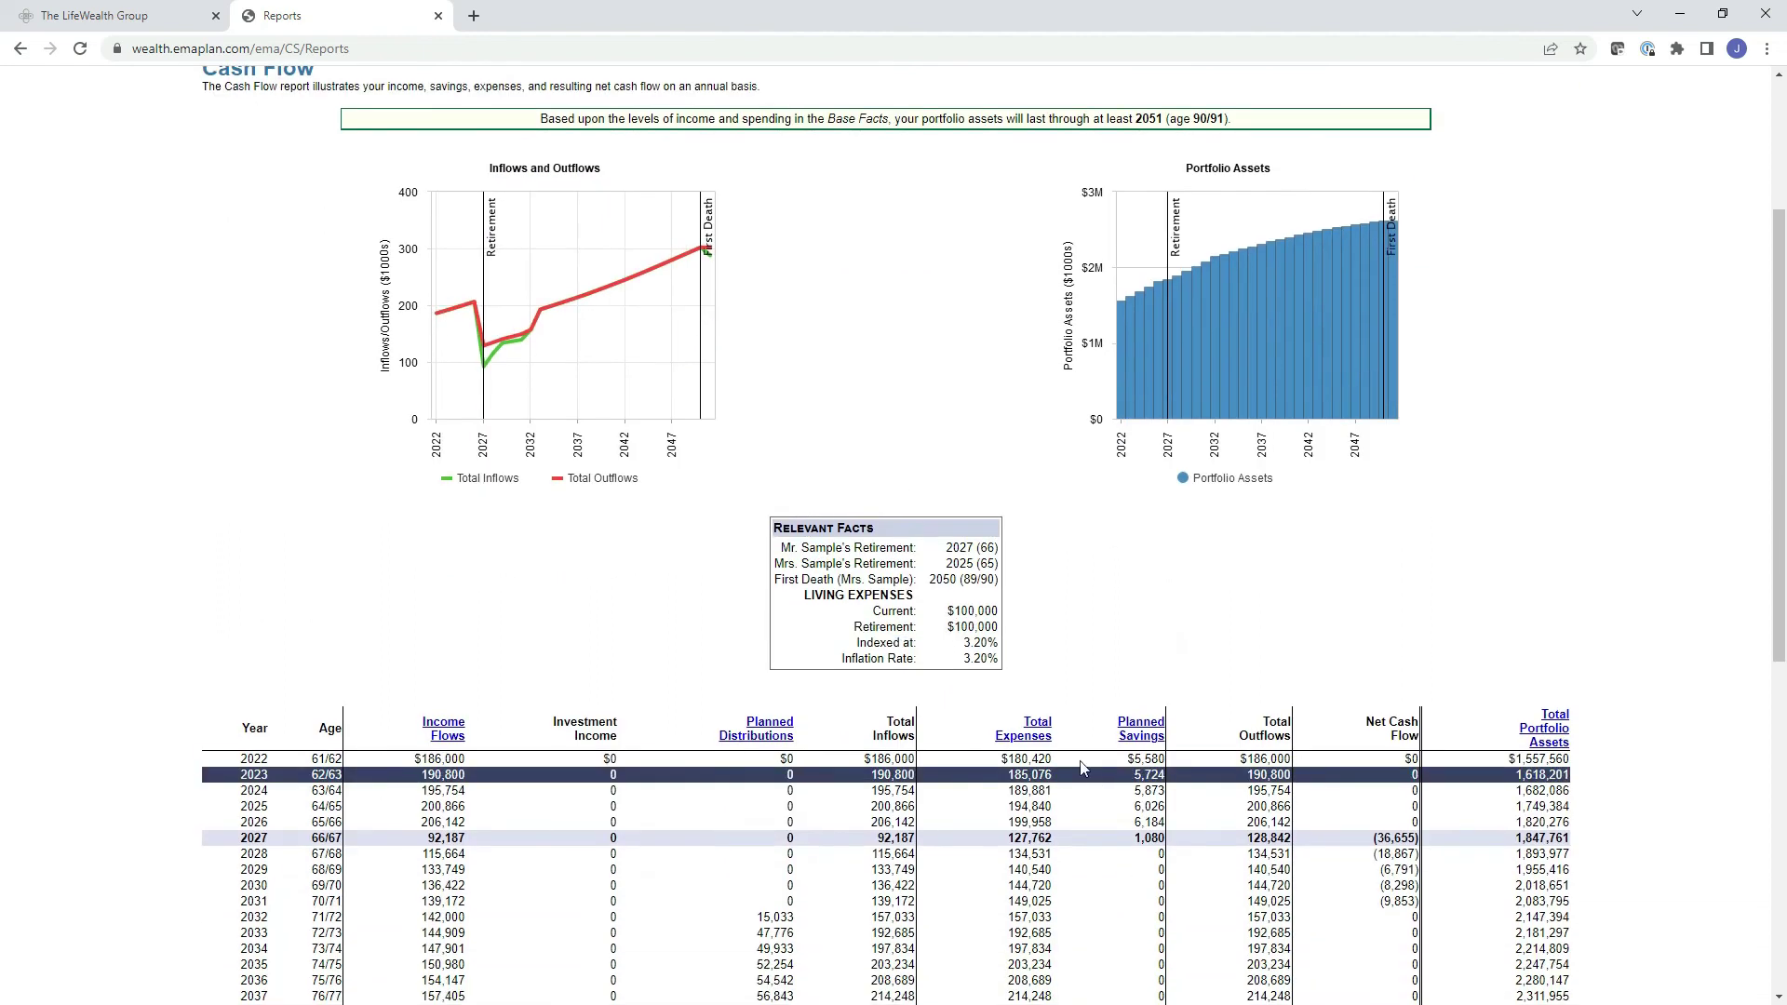
click(1033, 744)
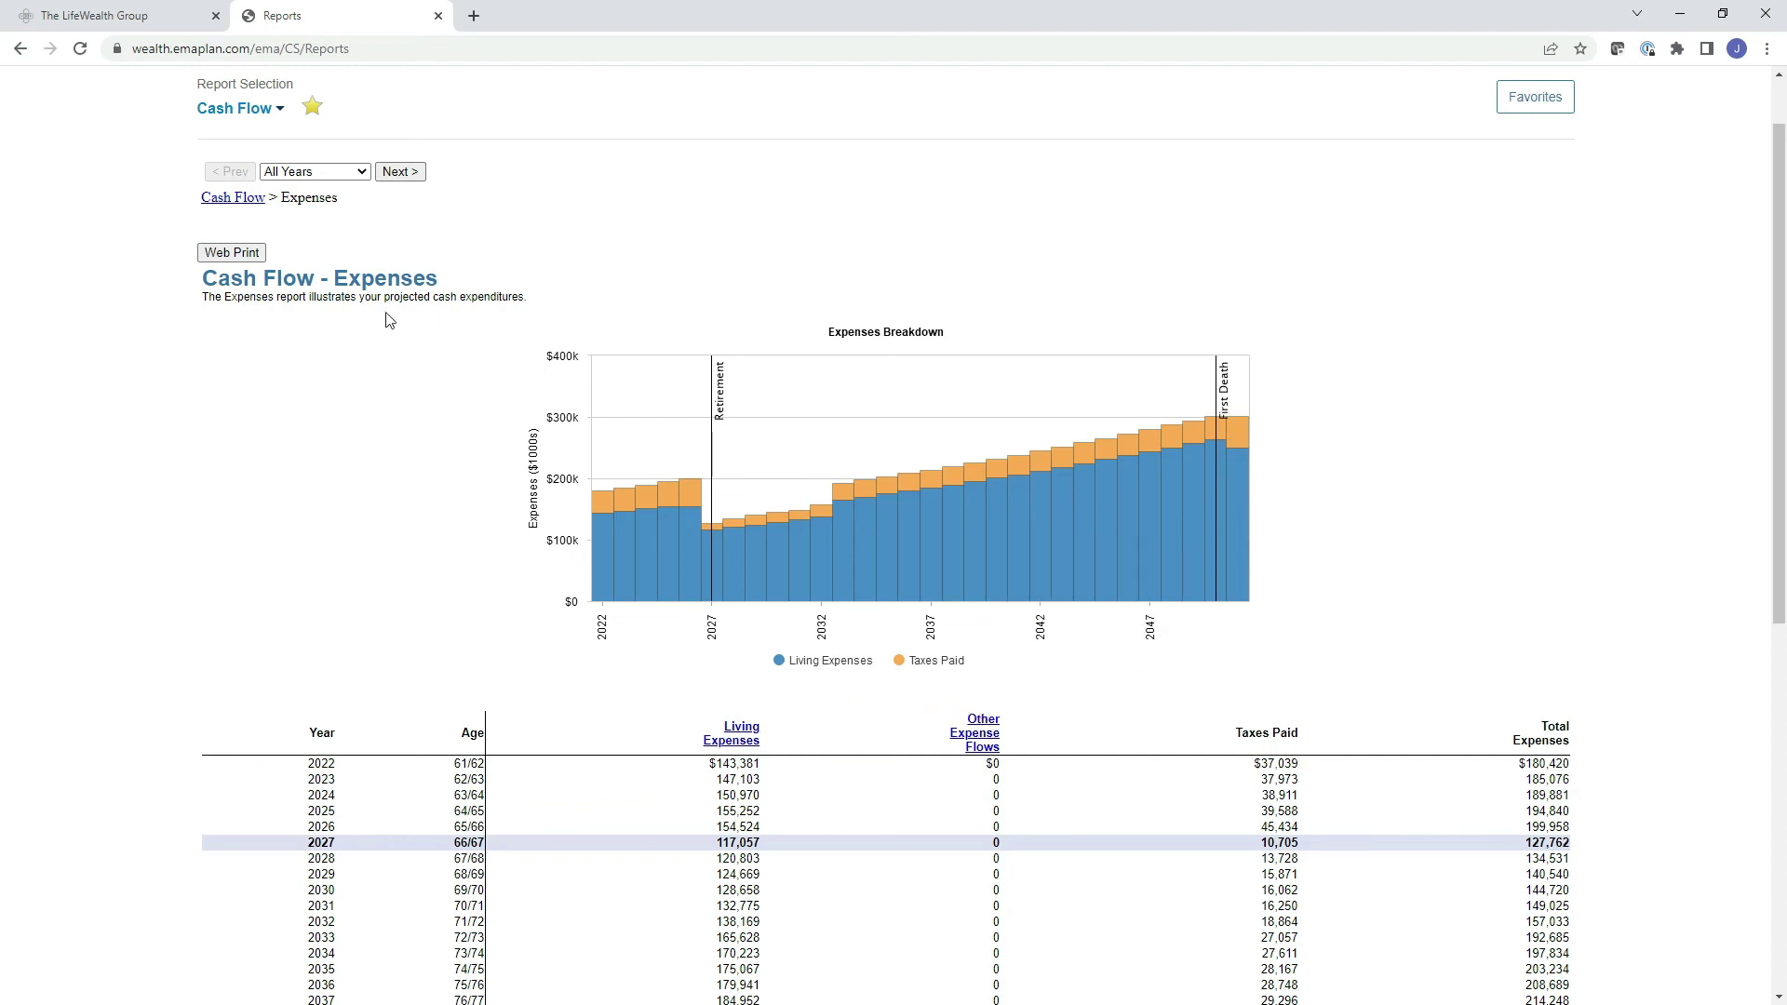
click(234, 197)
scroll(1303, 773, down, 1)
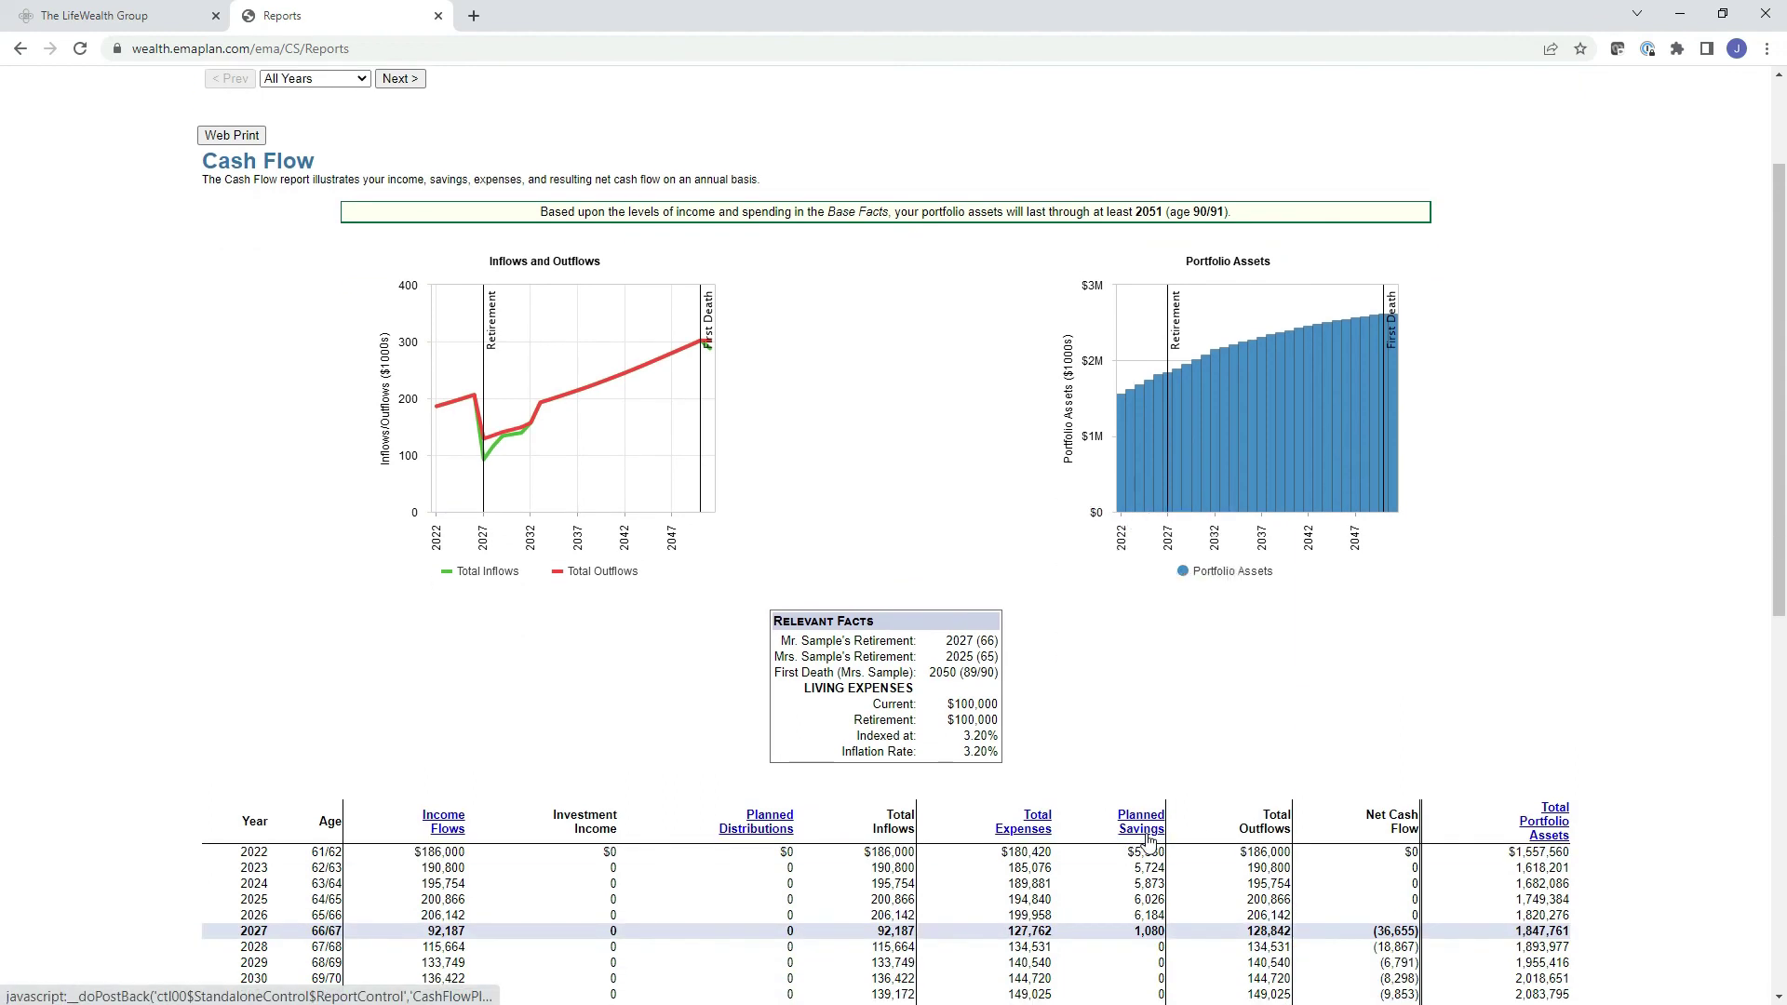
click(1147, 835)
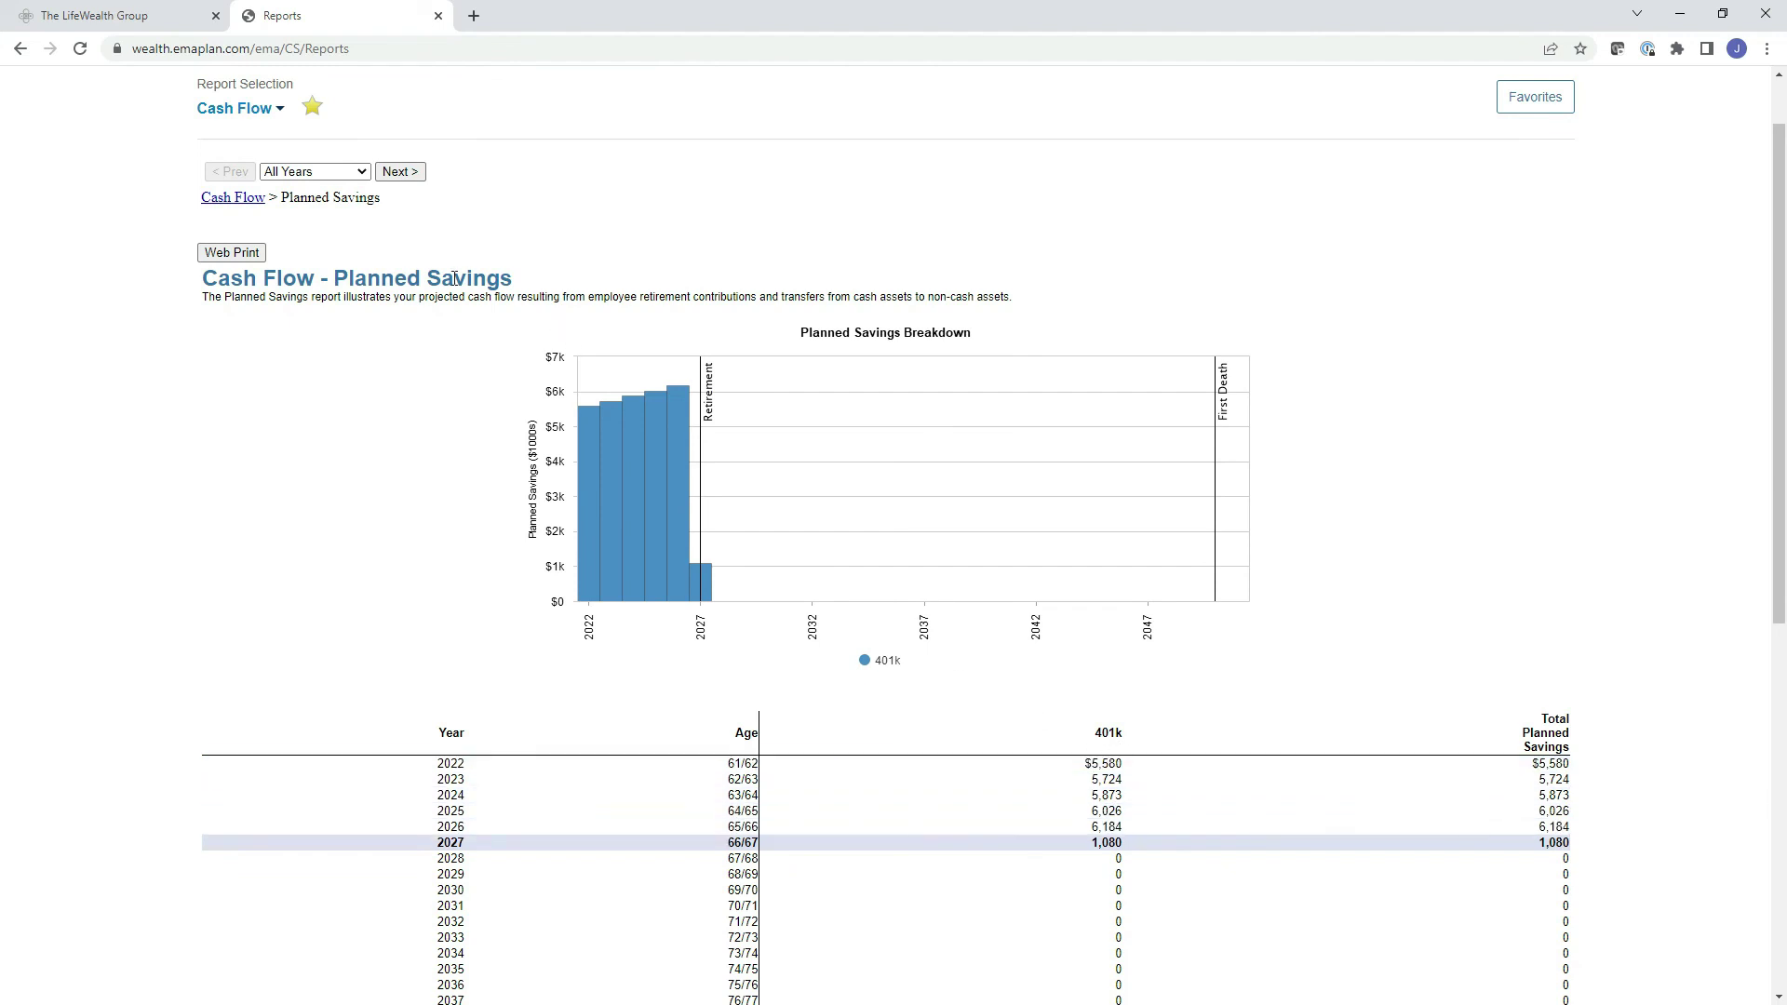
Go back to the Cash Flow report and change the report selection to Net Worth History.
key(alt+Left)
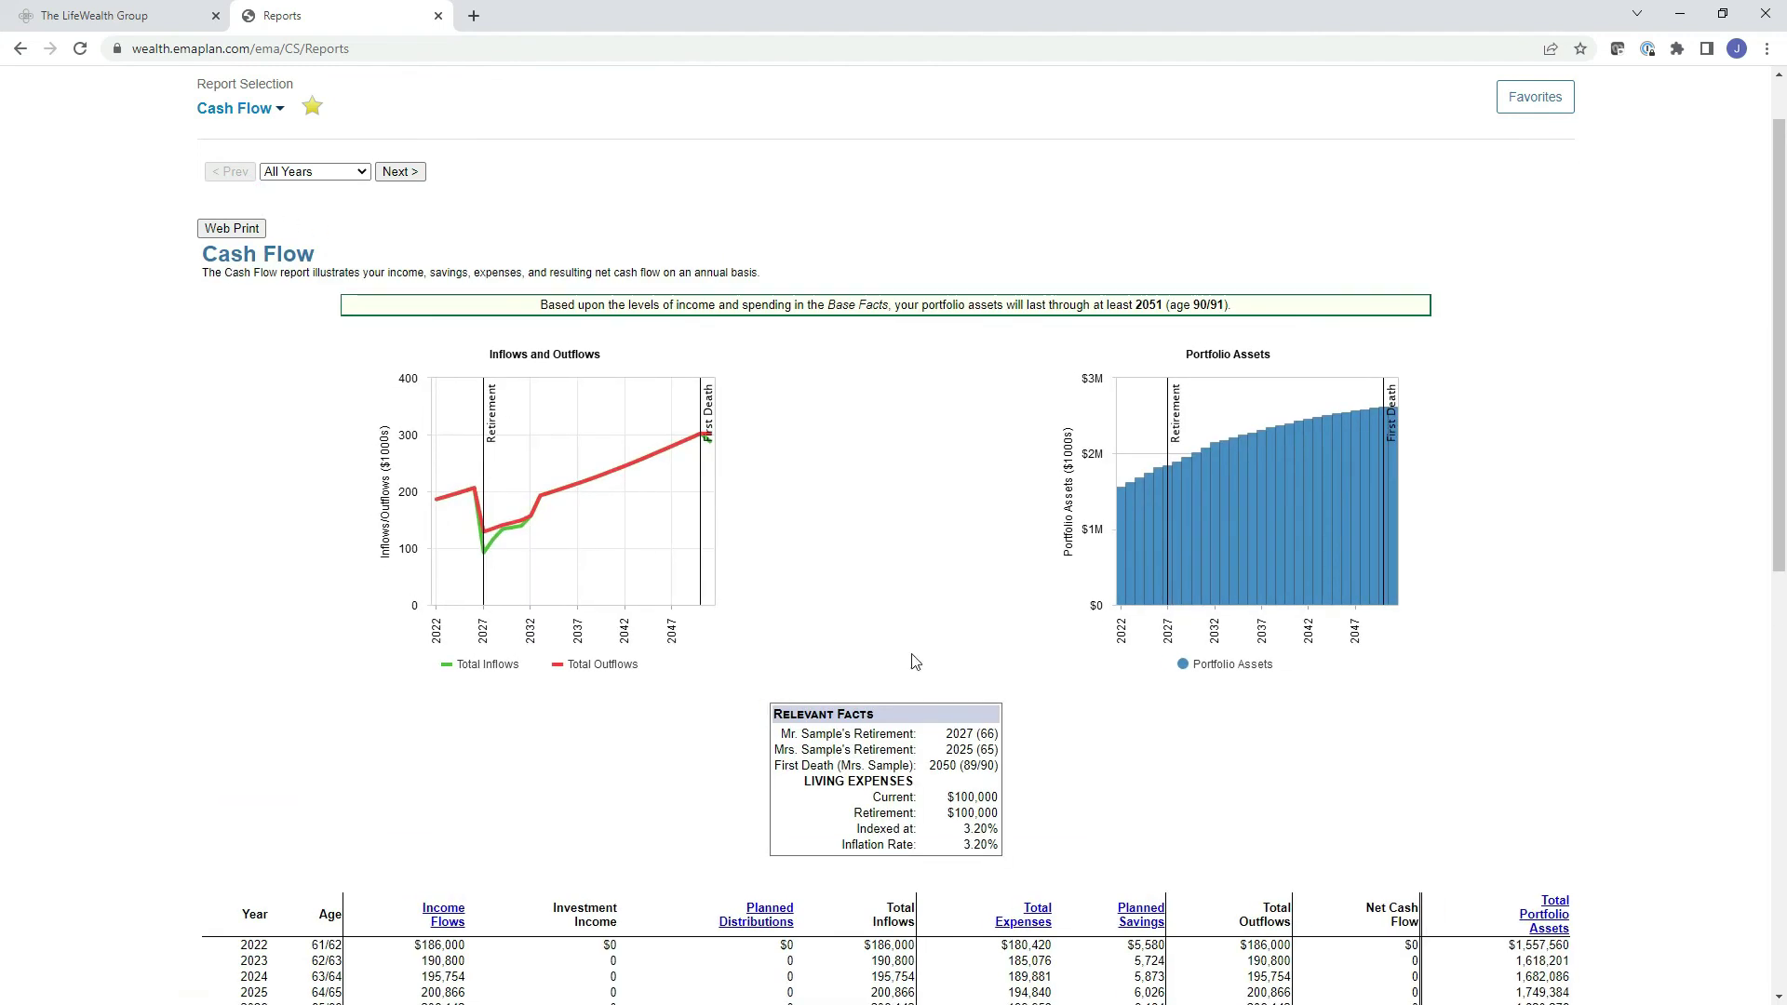
scroll(1089, 742, down, 2)
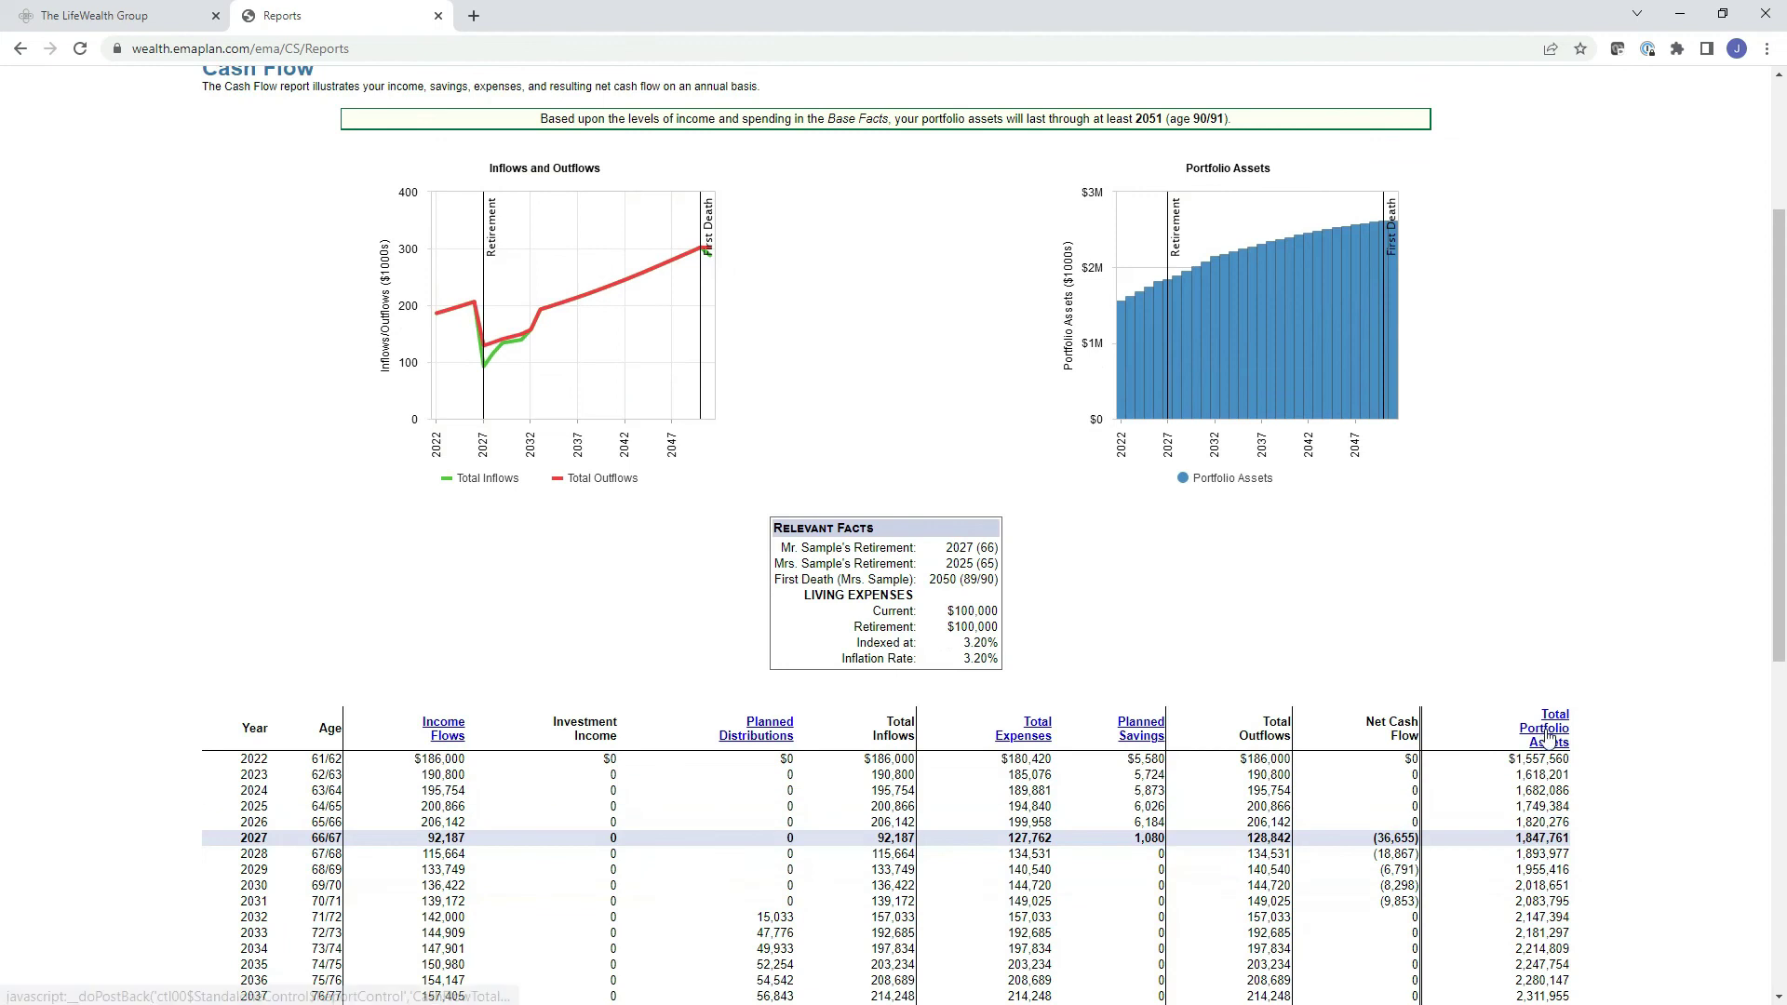
scroll(1536, 735, down, 3)
scroll(1540, 750, down, 1)
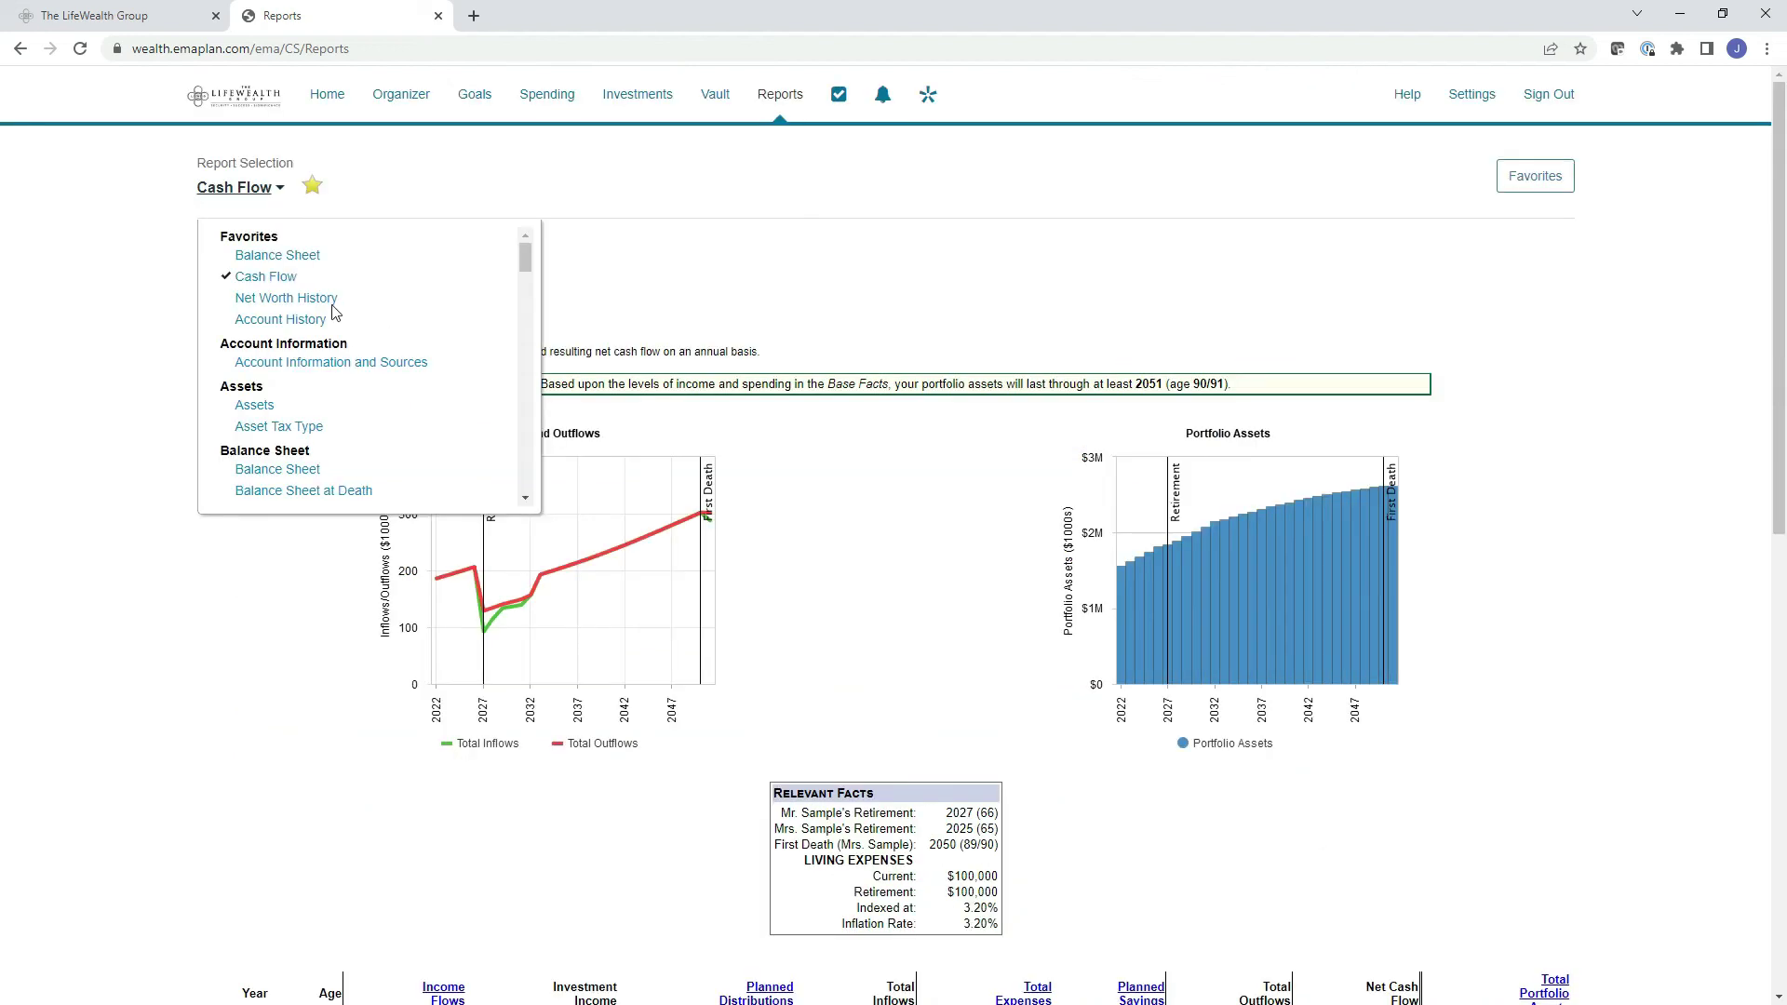
click(317, 299)
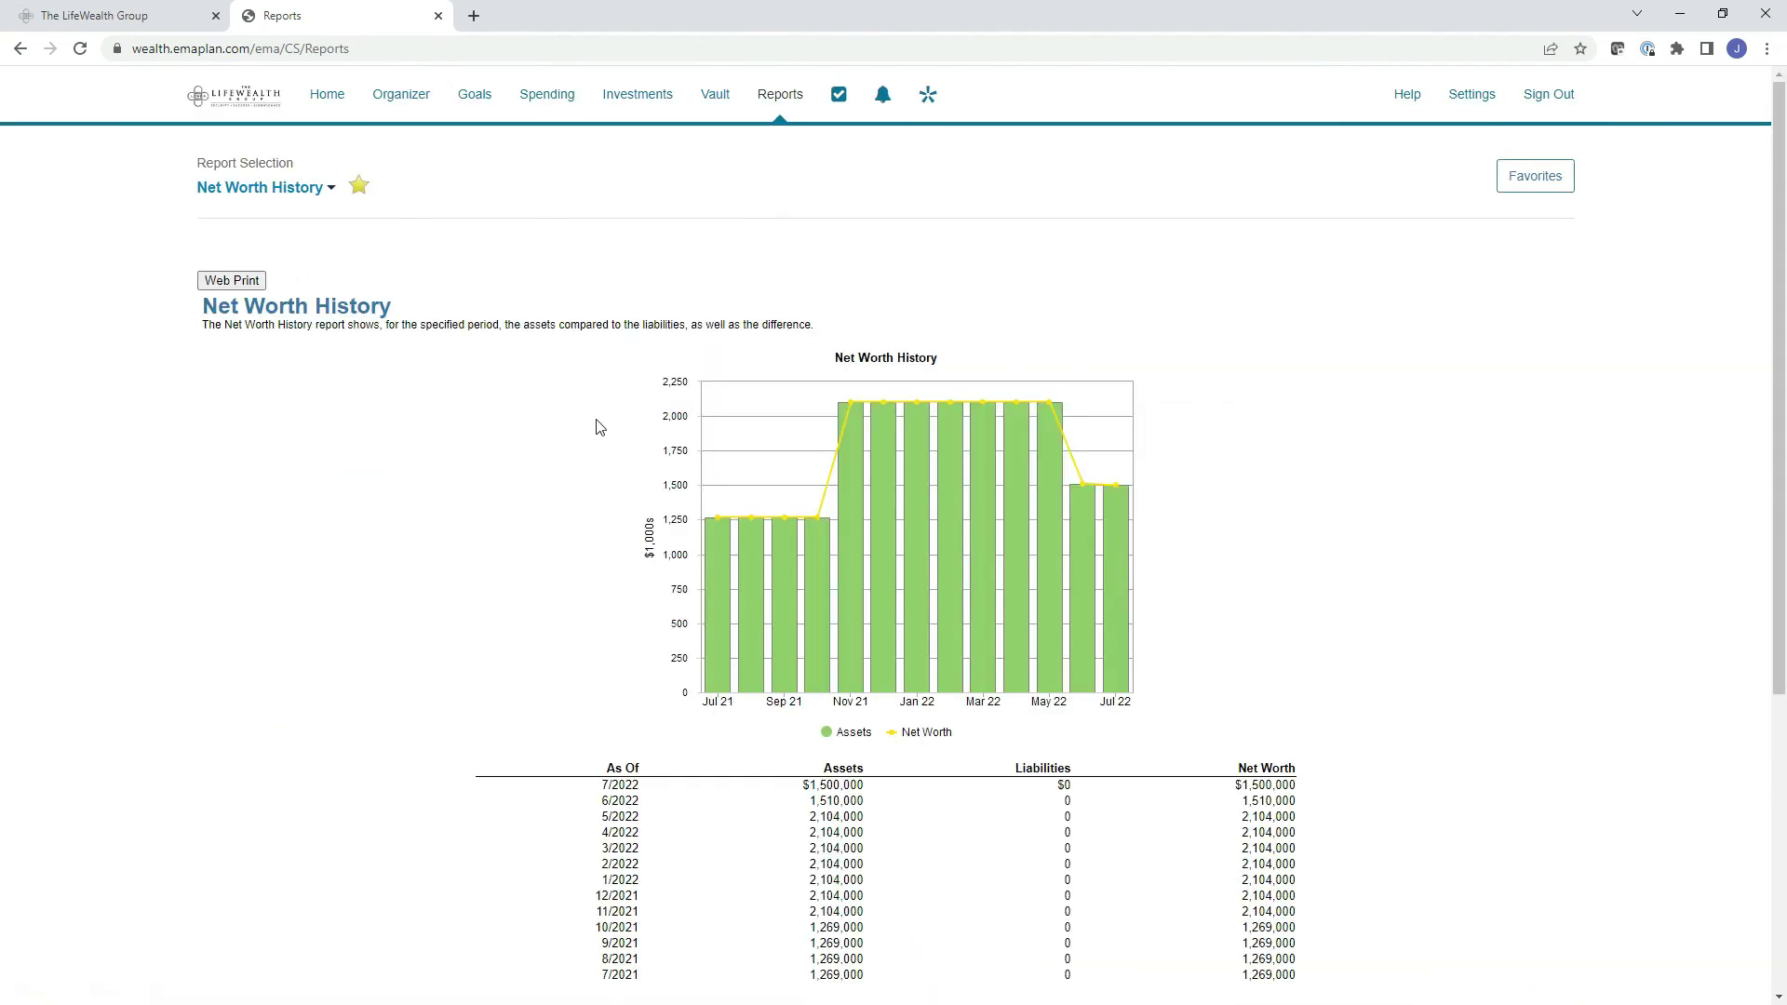
Review the Net Worth History chart and monthly table from 7/2021 to 7/2022.
scroll(599, 427, down, 1)
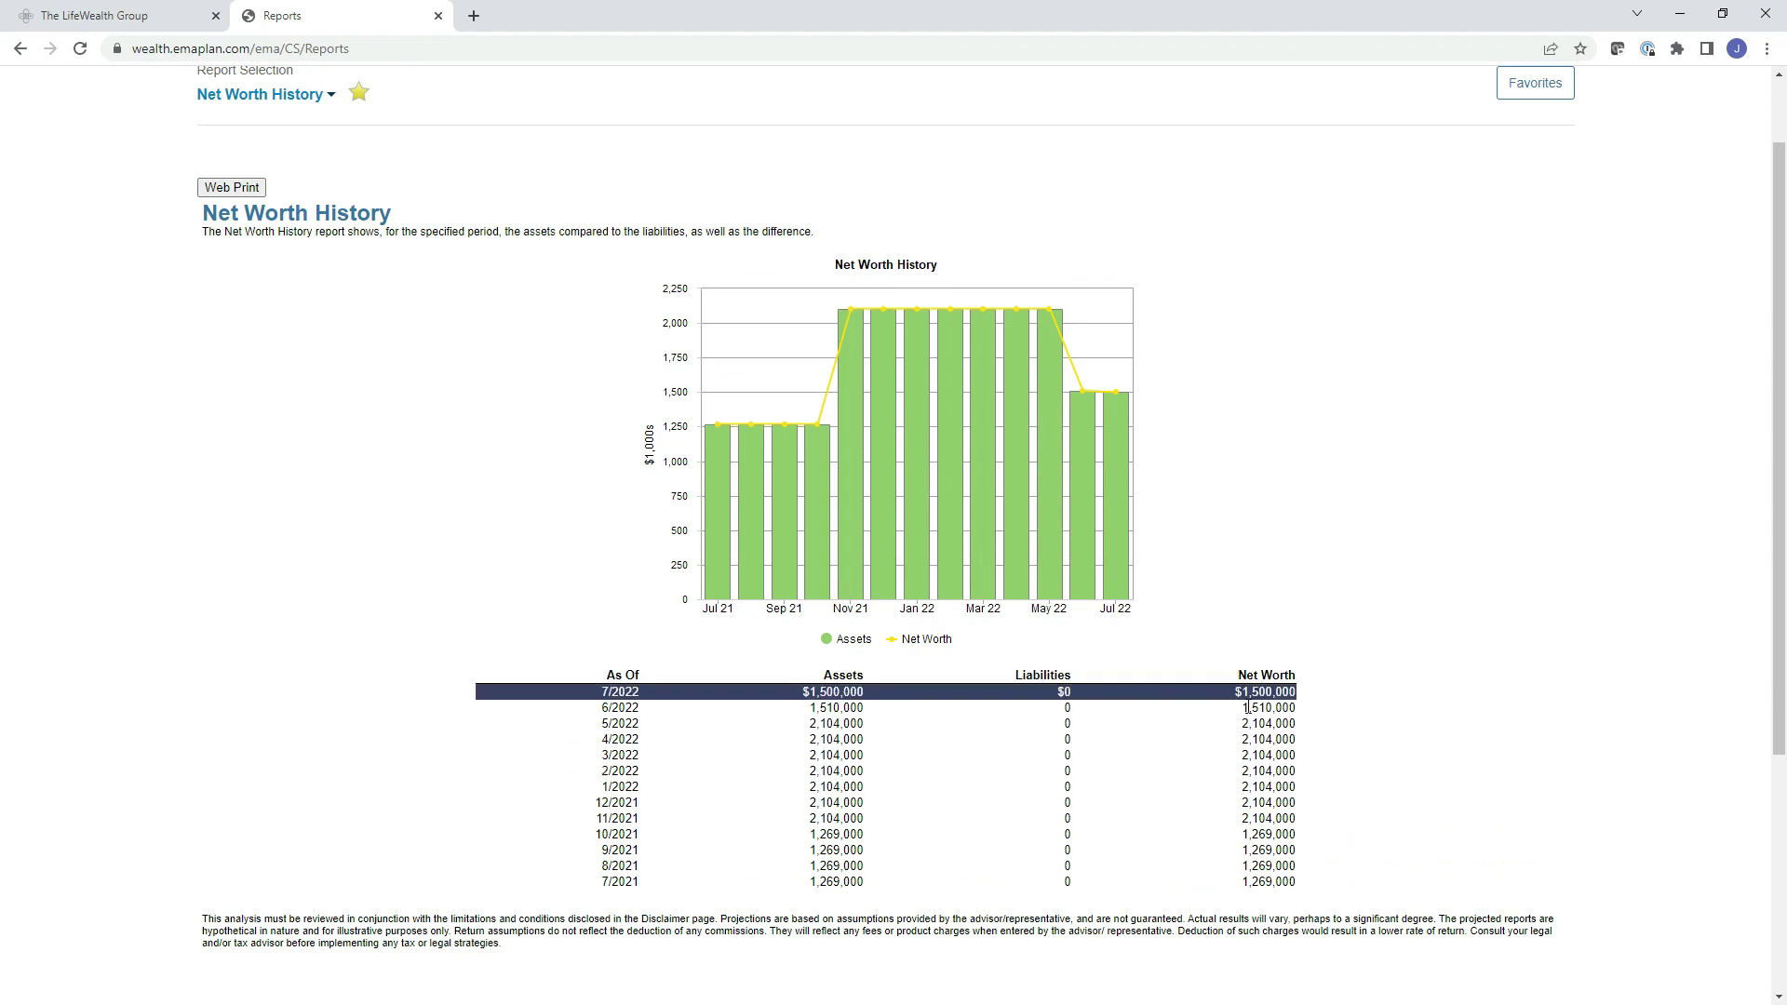
scroll(482, 443, up, 1)
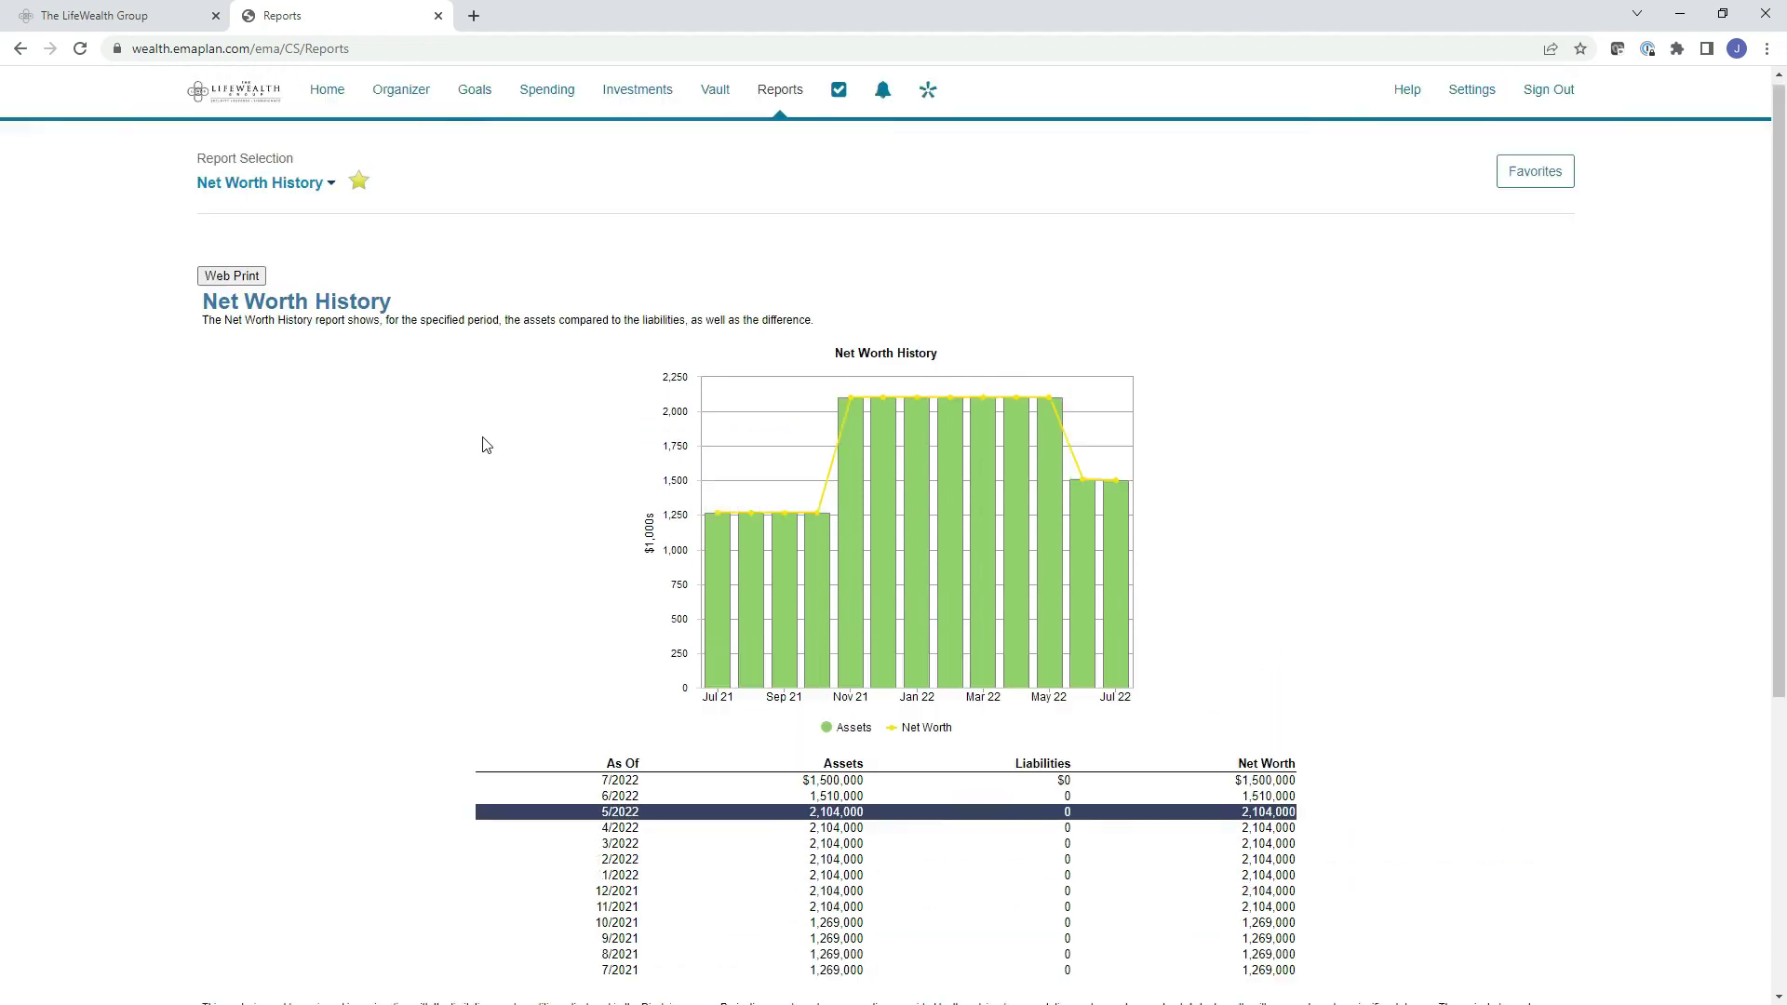
click(281, 187)
Switch to Account History, review each account's chart and table, then go to Settings > Alerts.
click(279, 319)
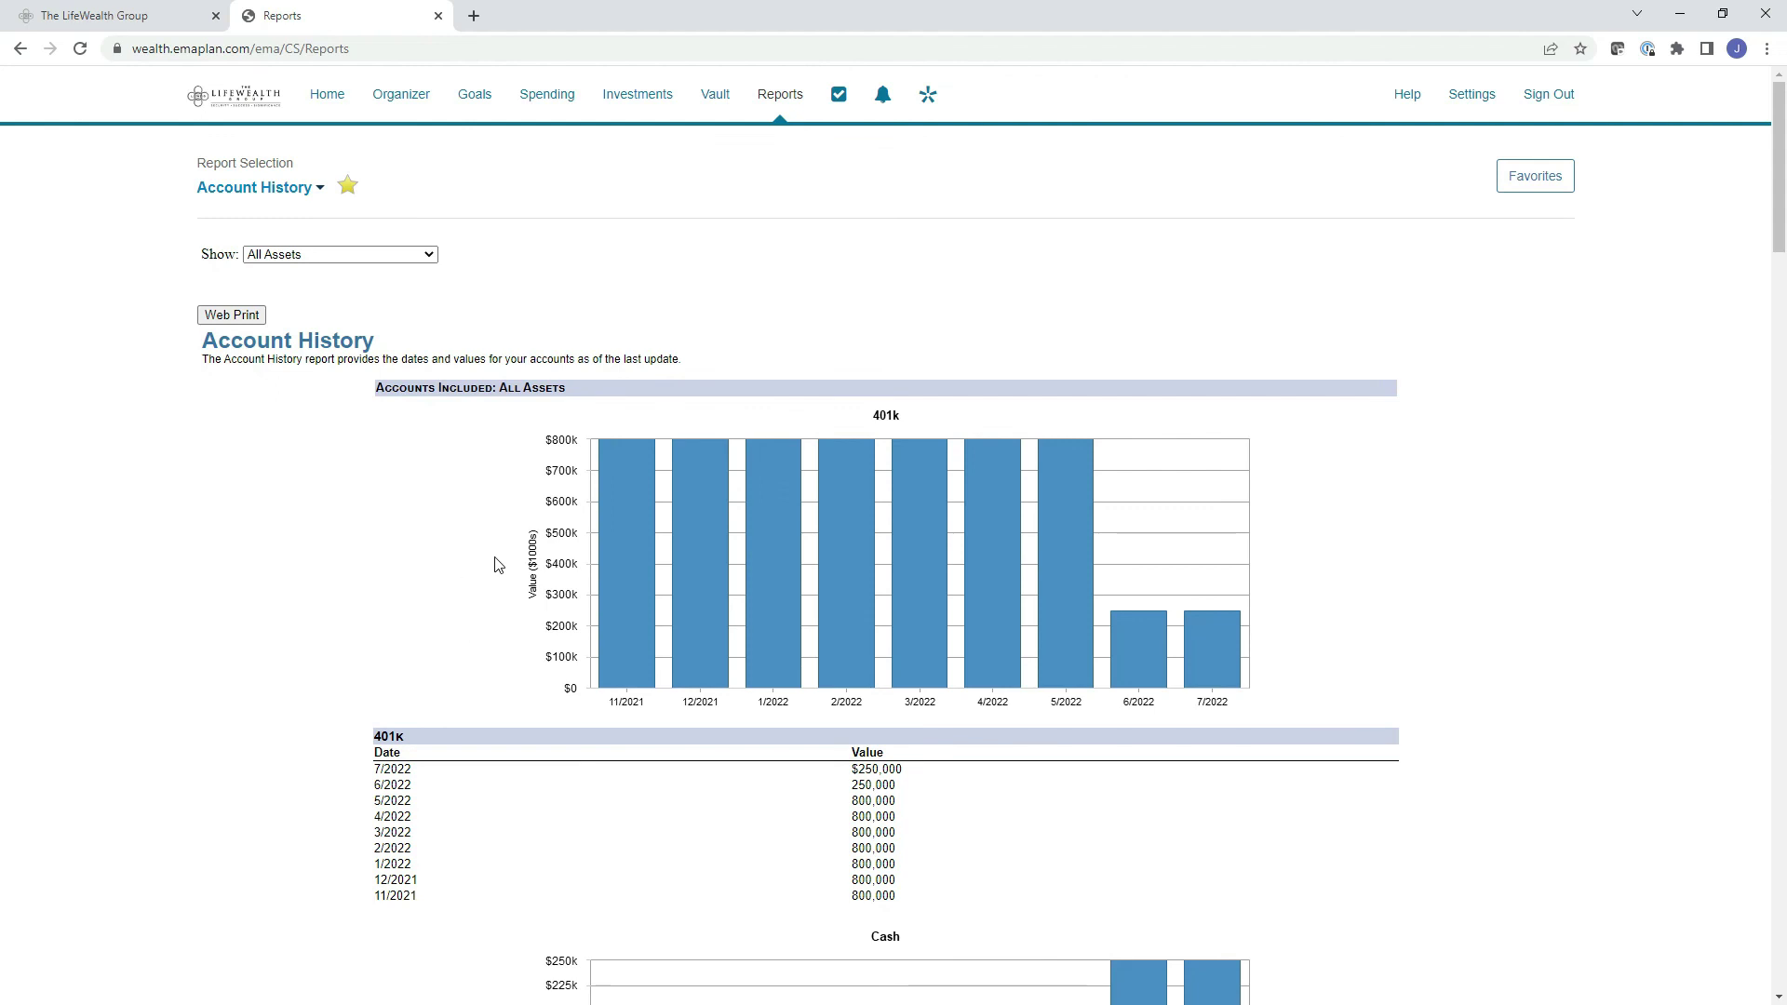
scroll(494, 565, down, 7)
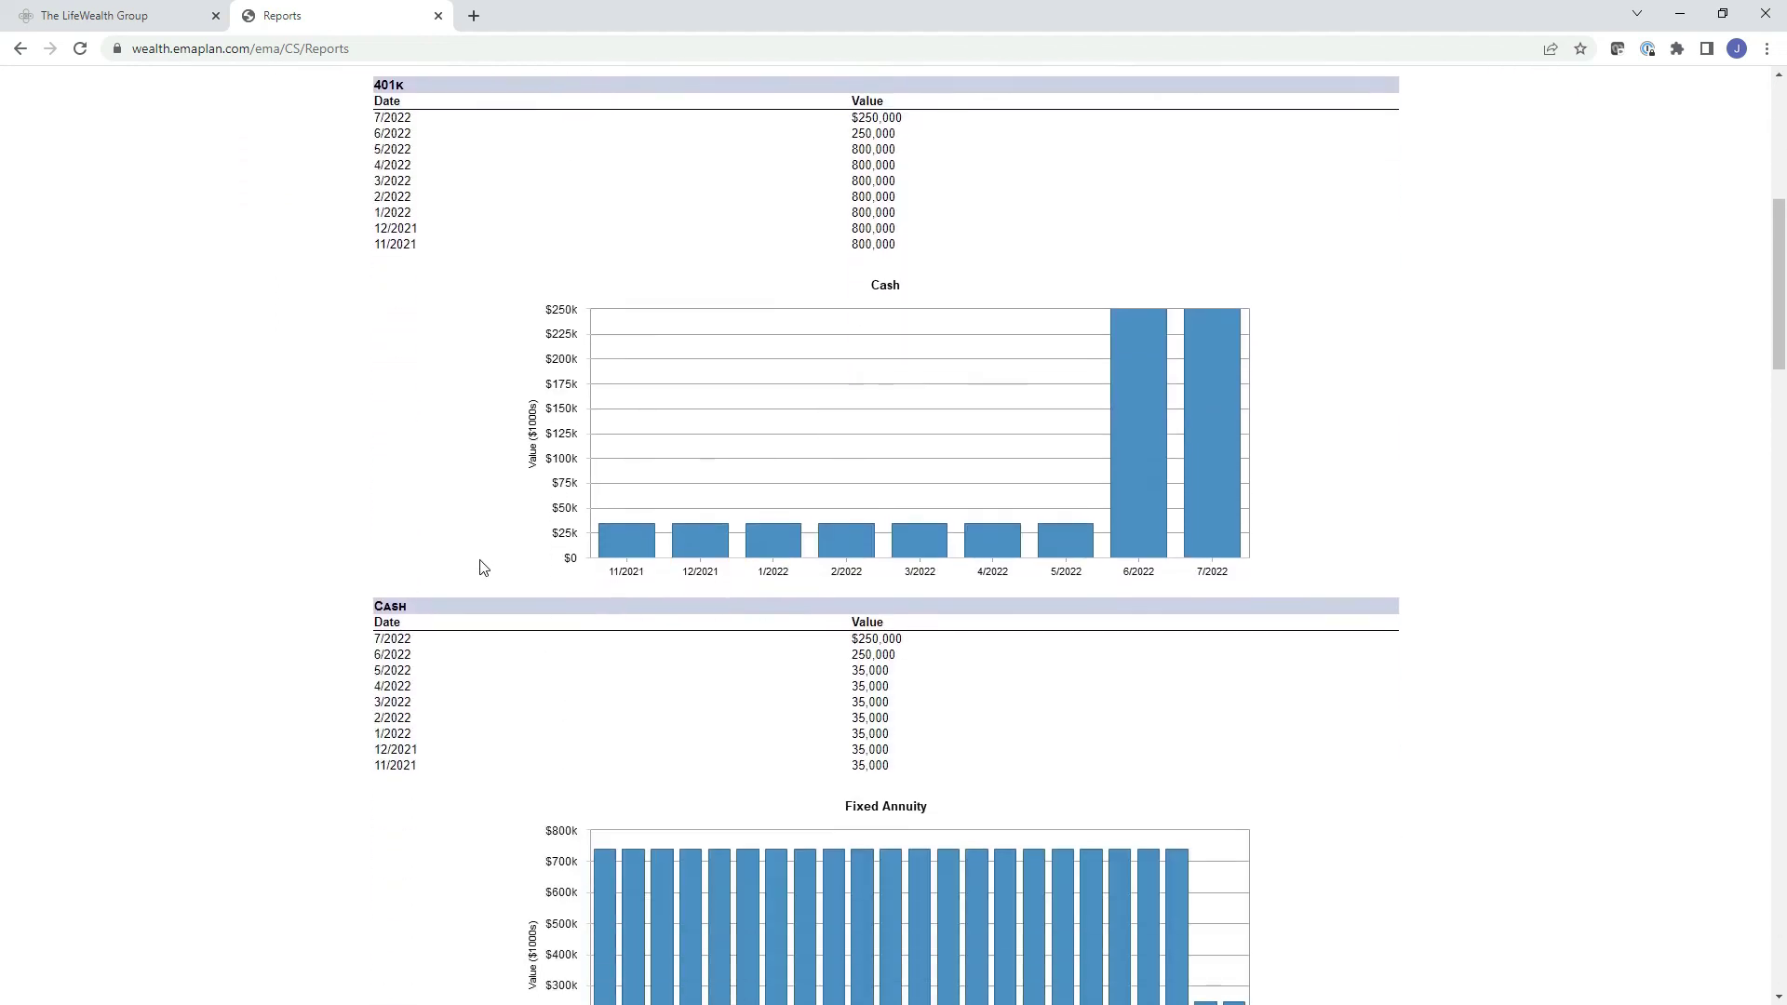
scroll(484, 567, down, 9)
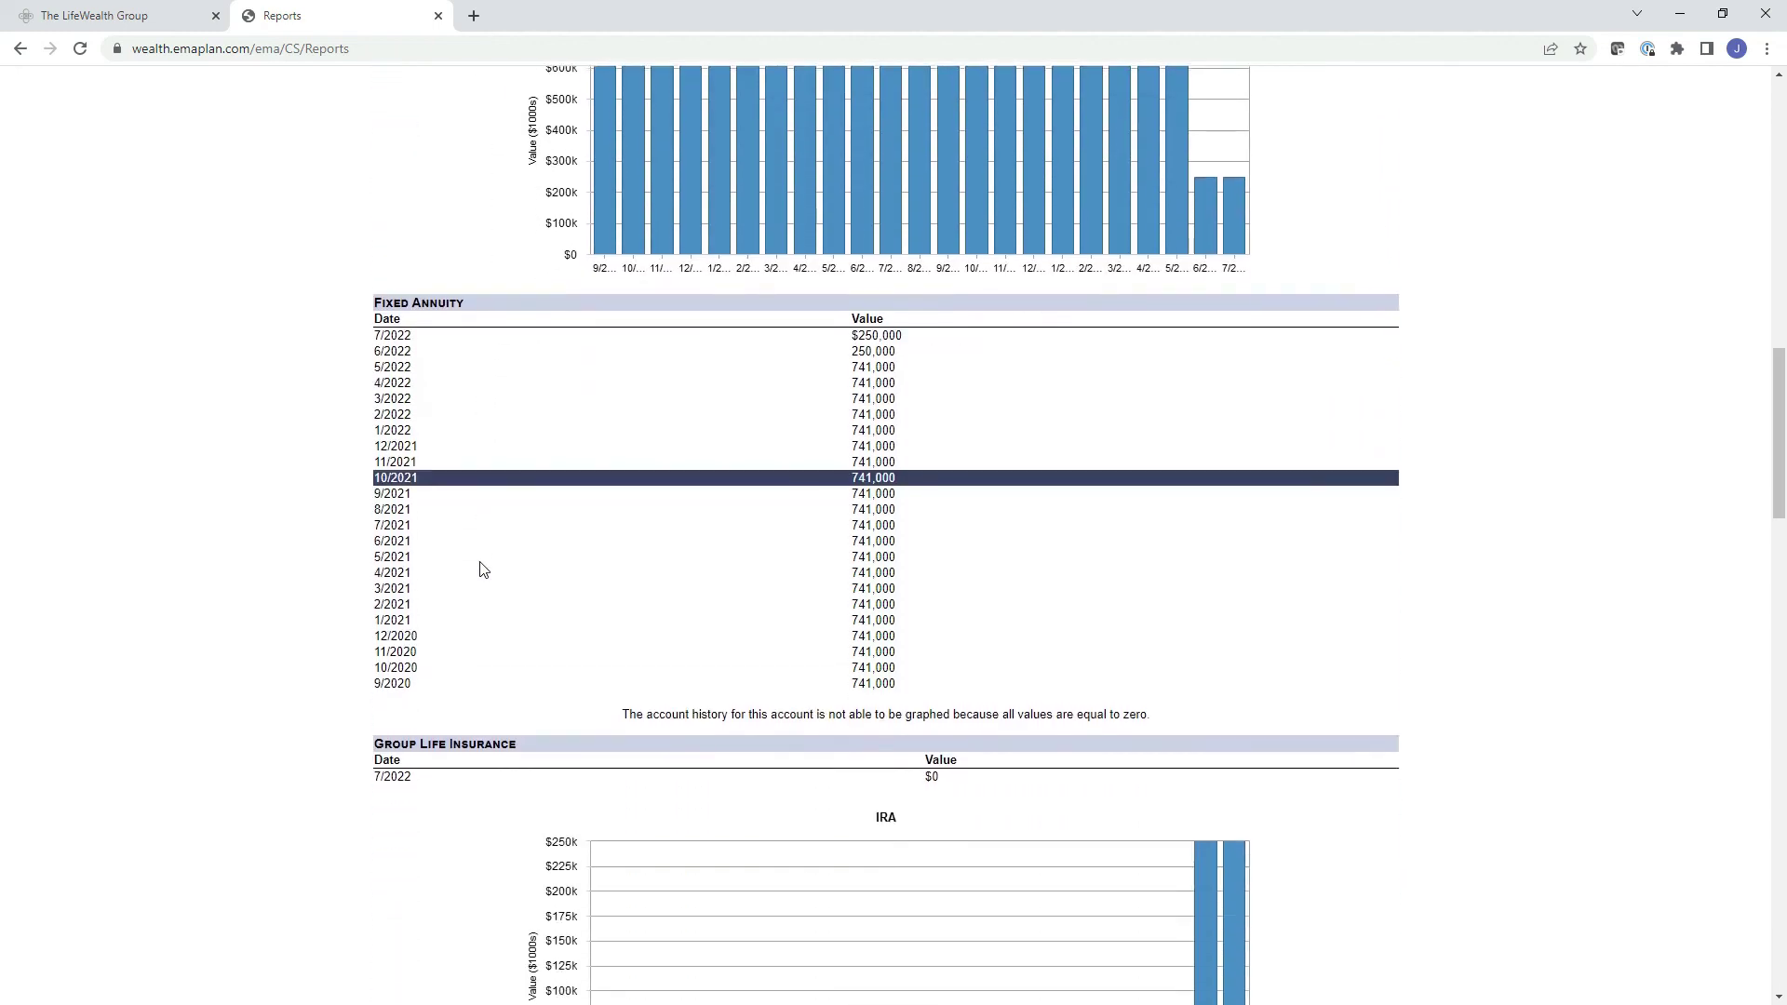
scroll(483, 569, down, 6)
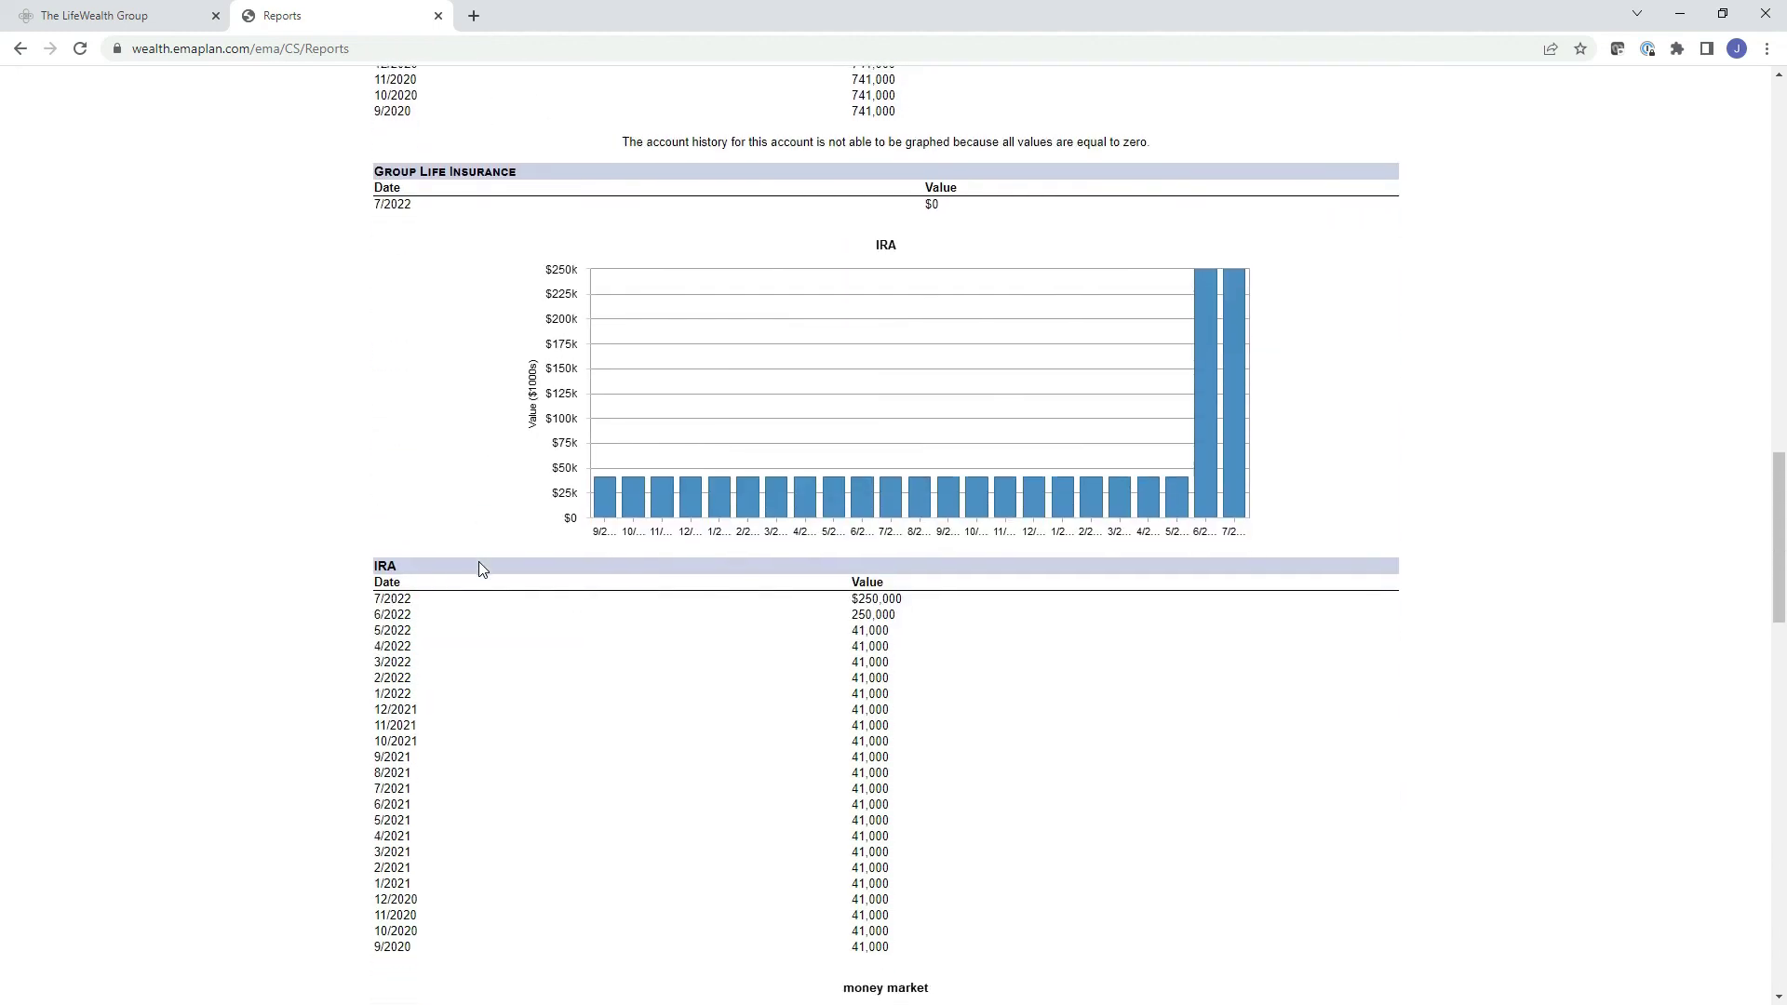
scroll(478, 561, down, 2)
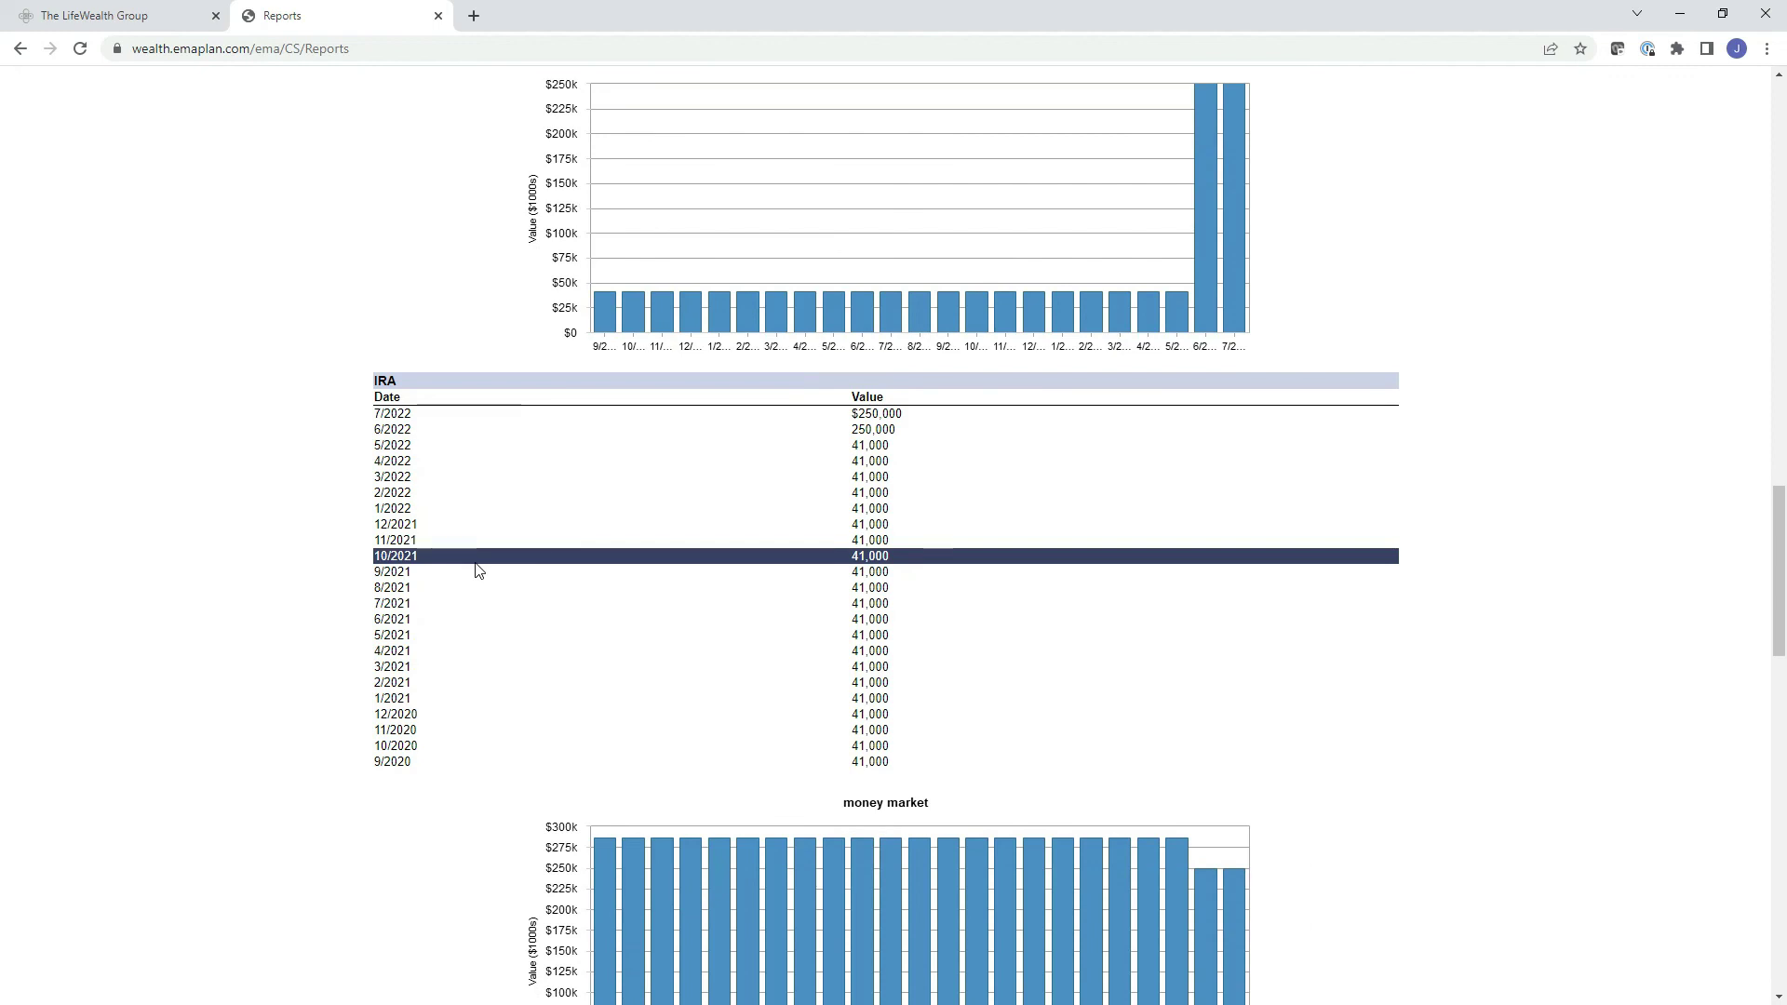
scroll(477, 570, down, 6)
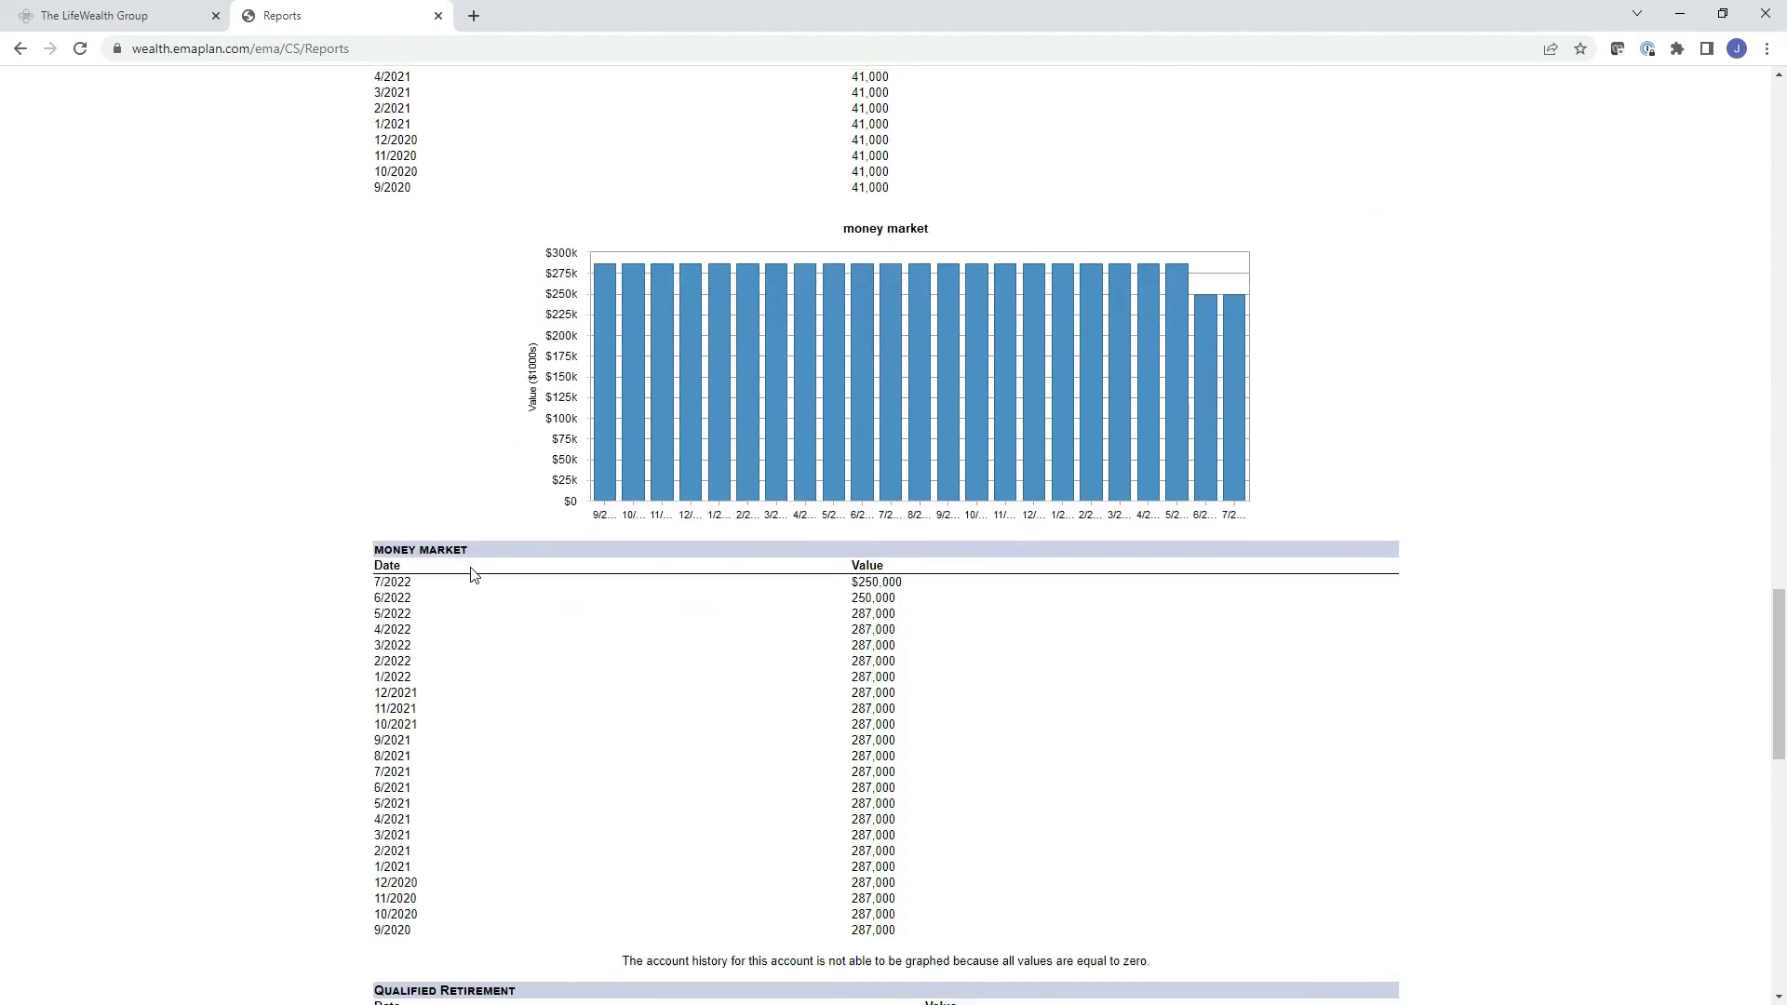
scroll(475, 582, up, 20)
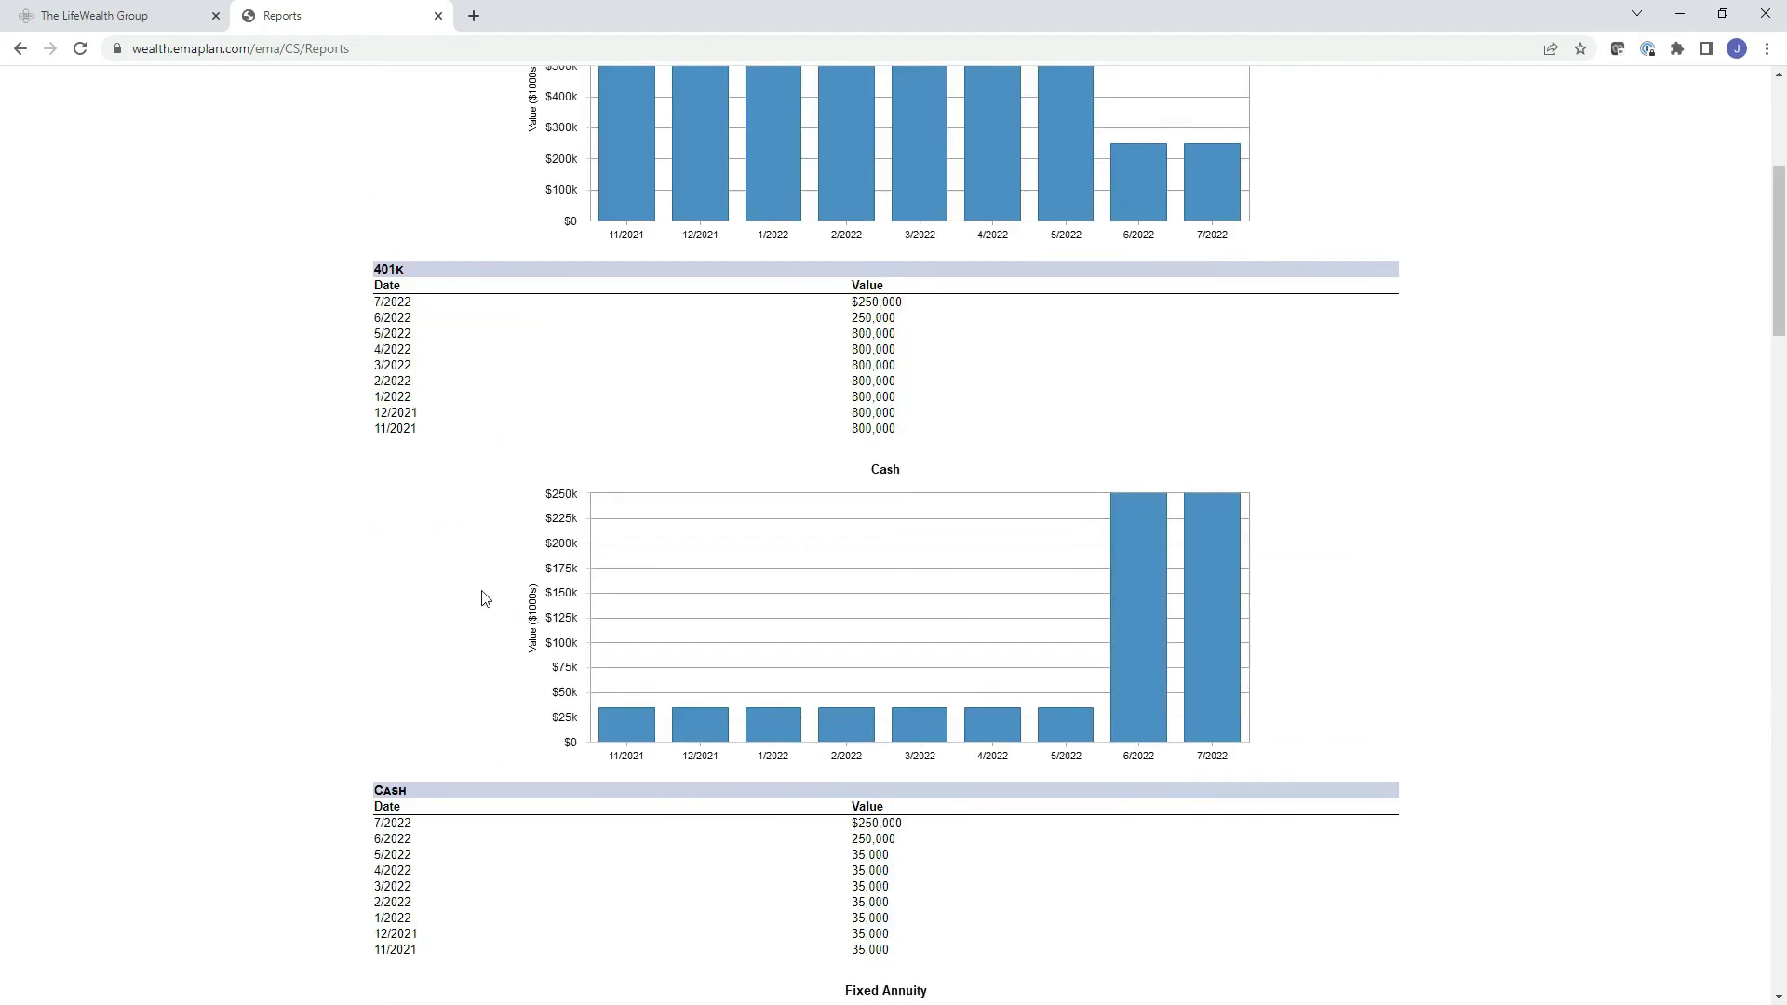
scroll(482, 597, up, 5)
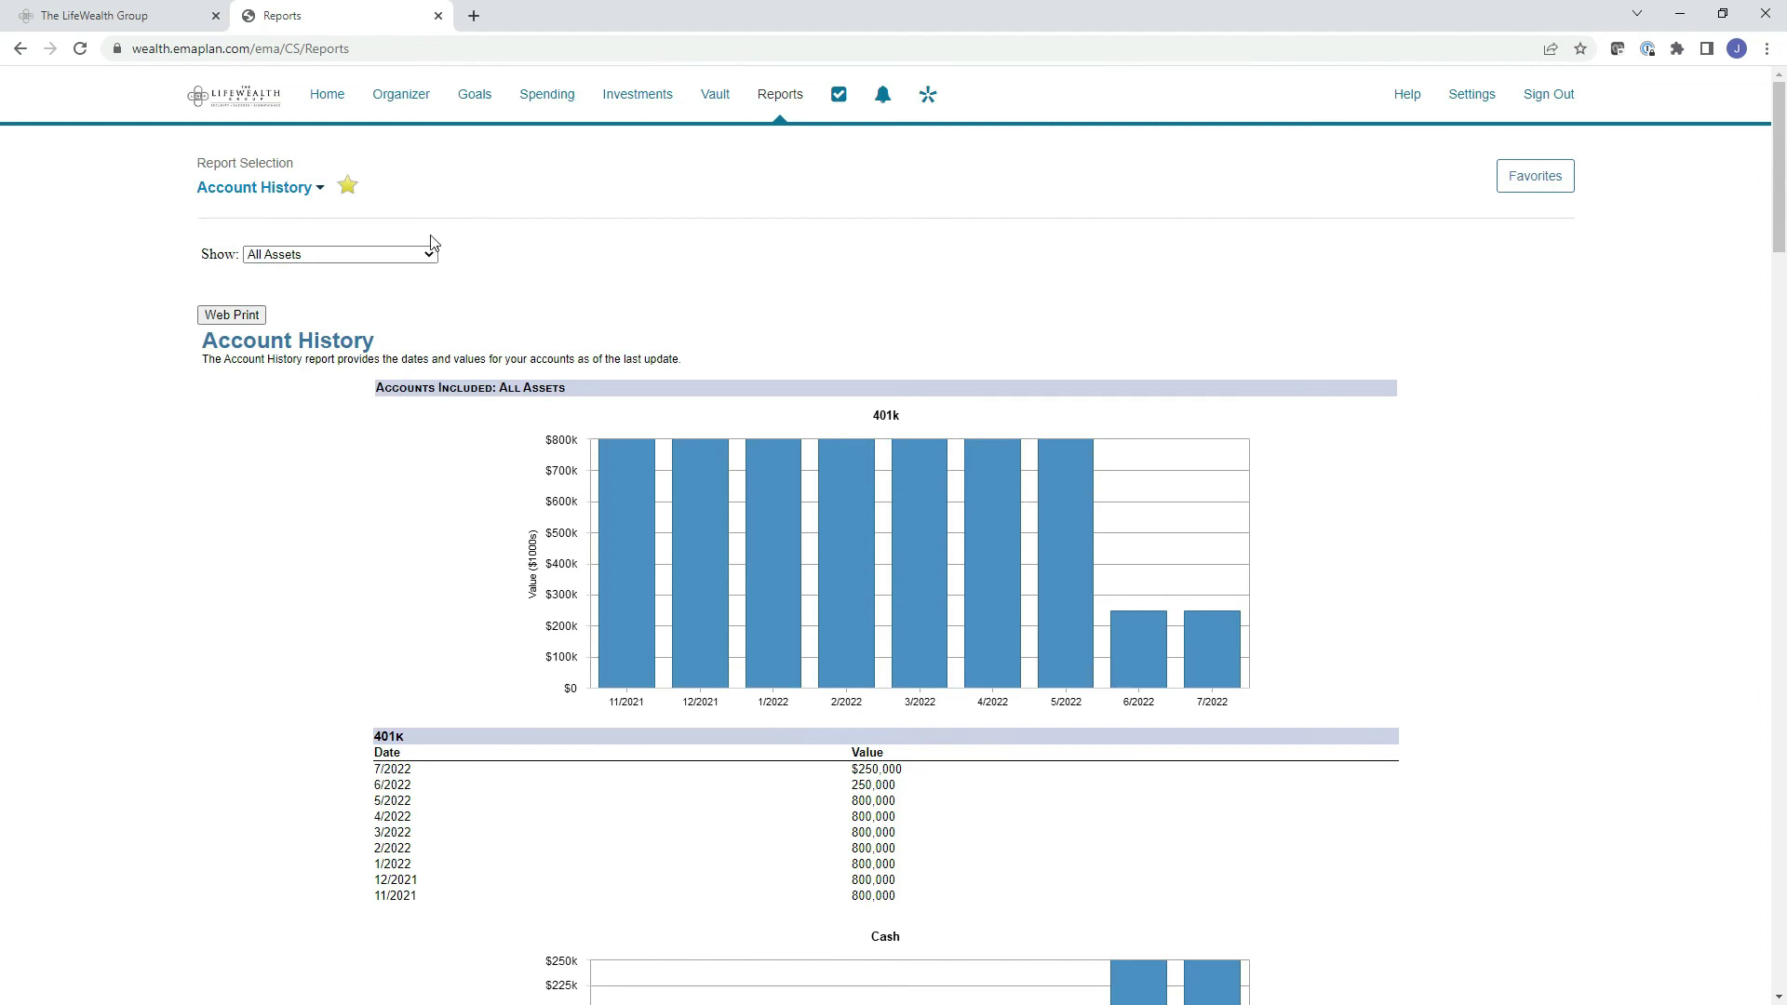
click(1472, 94)
click(1407, 94)
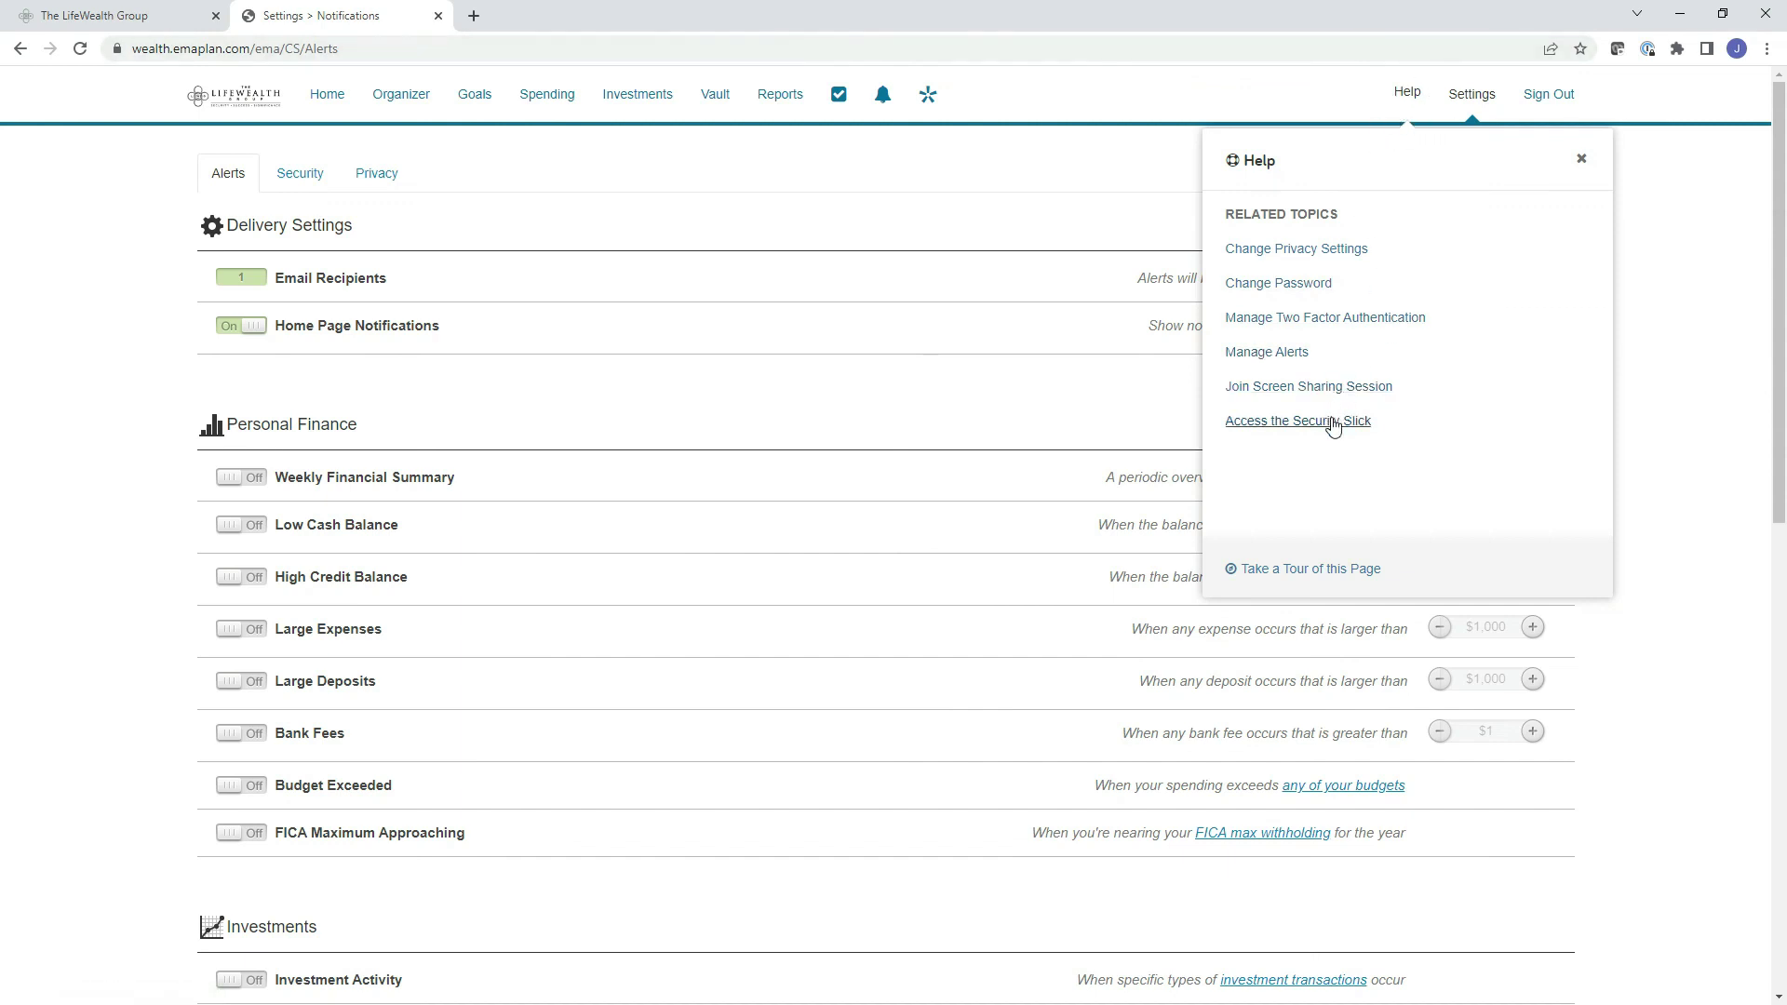
click(1757, 653)
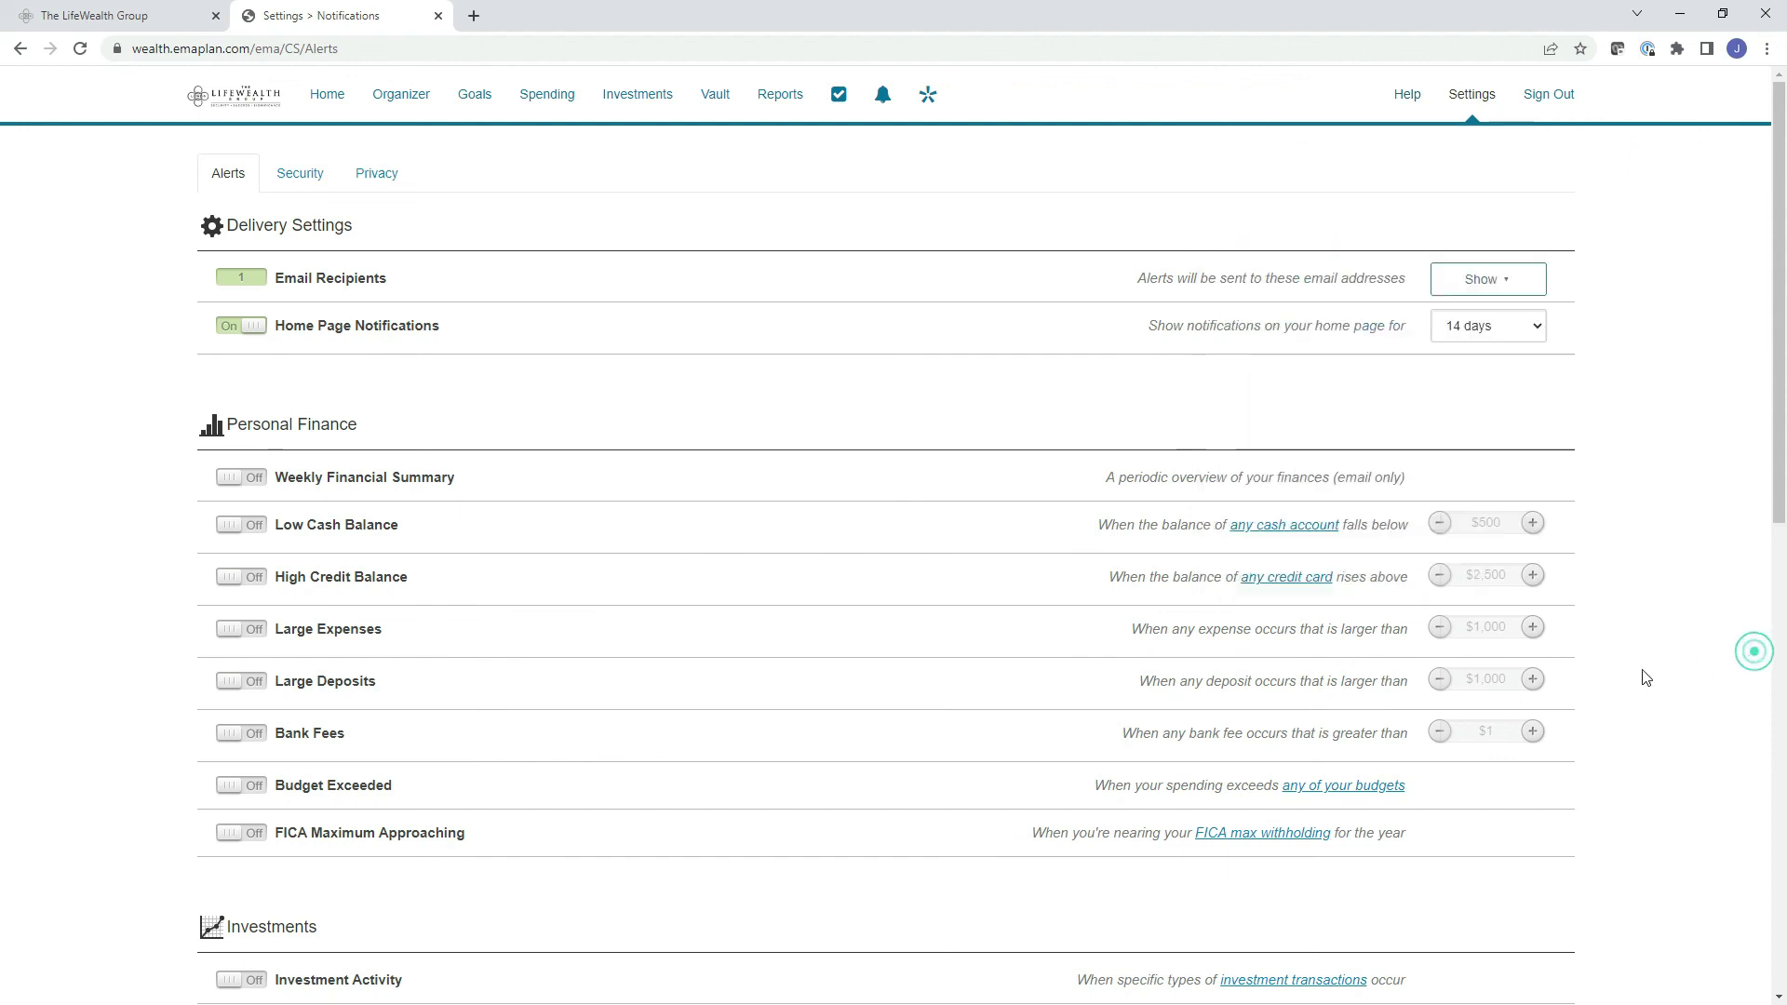
scroll(1619, 678, down, 10)
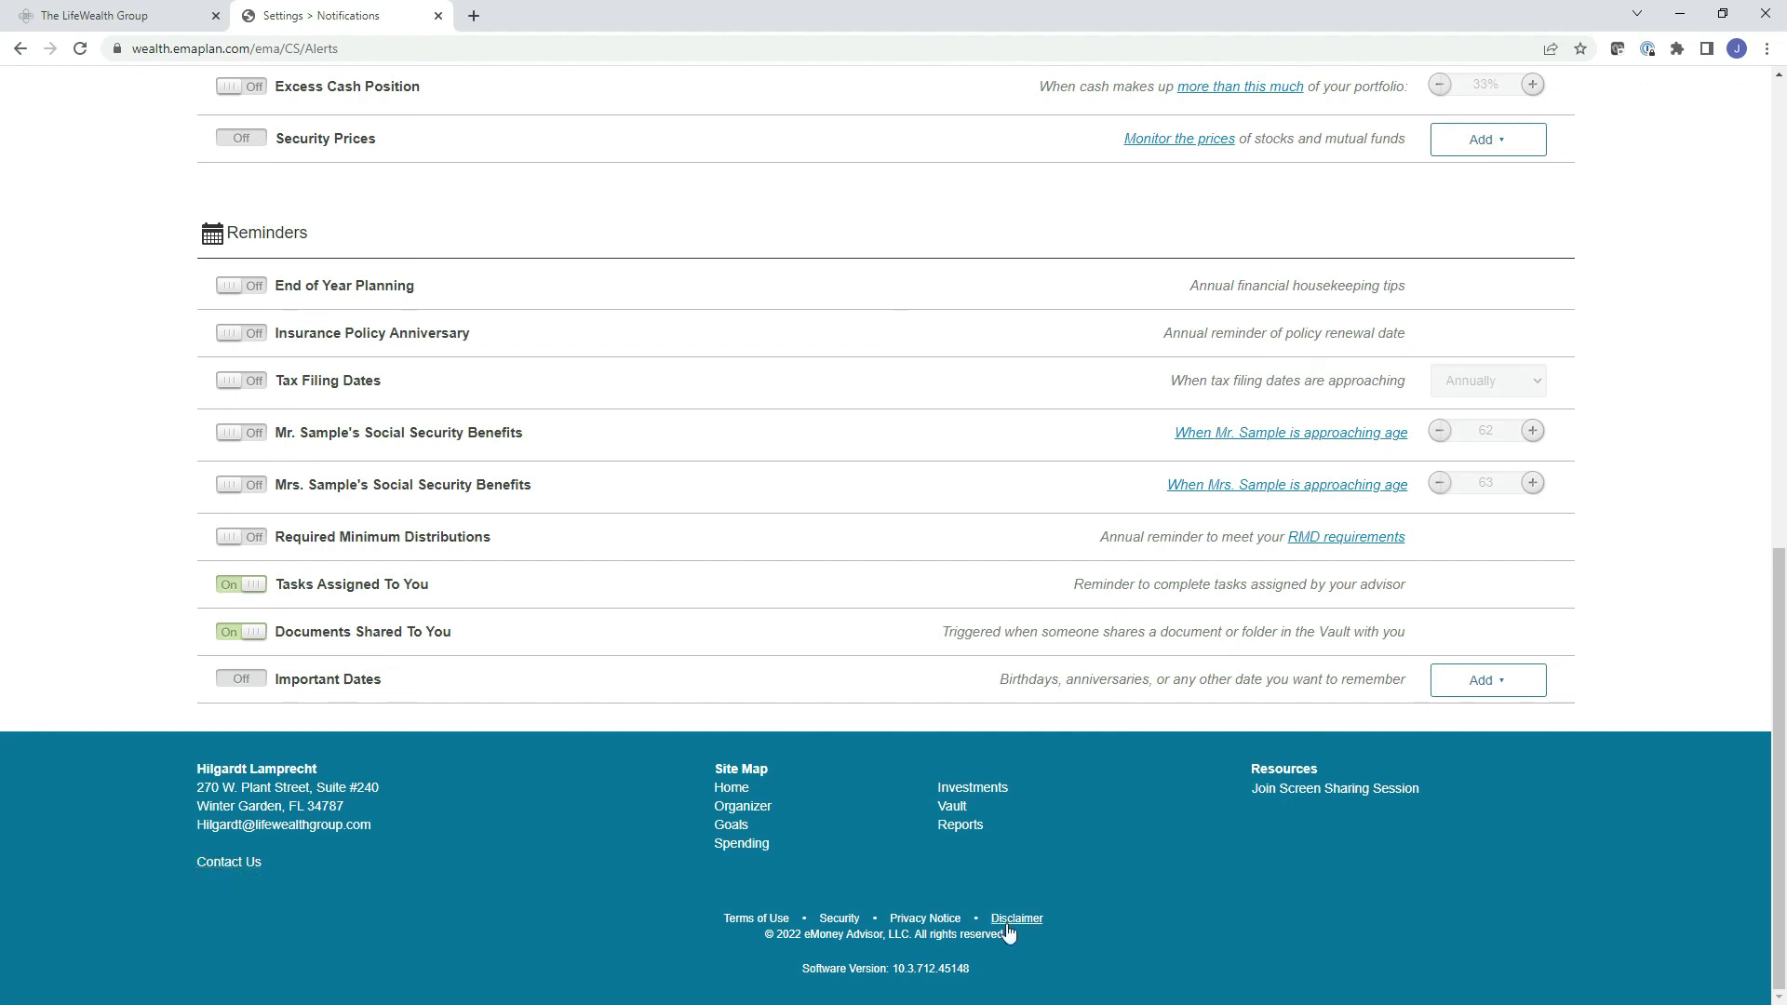
scroll(810, 898, up, 3)
scroll(810, 899, up, 8)
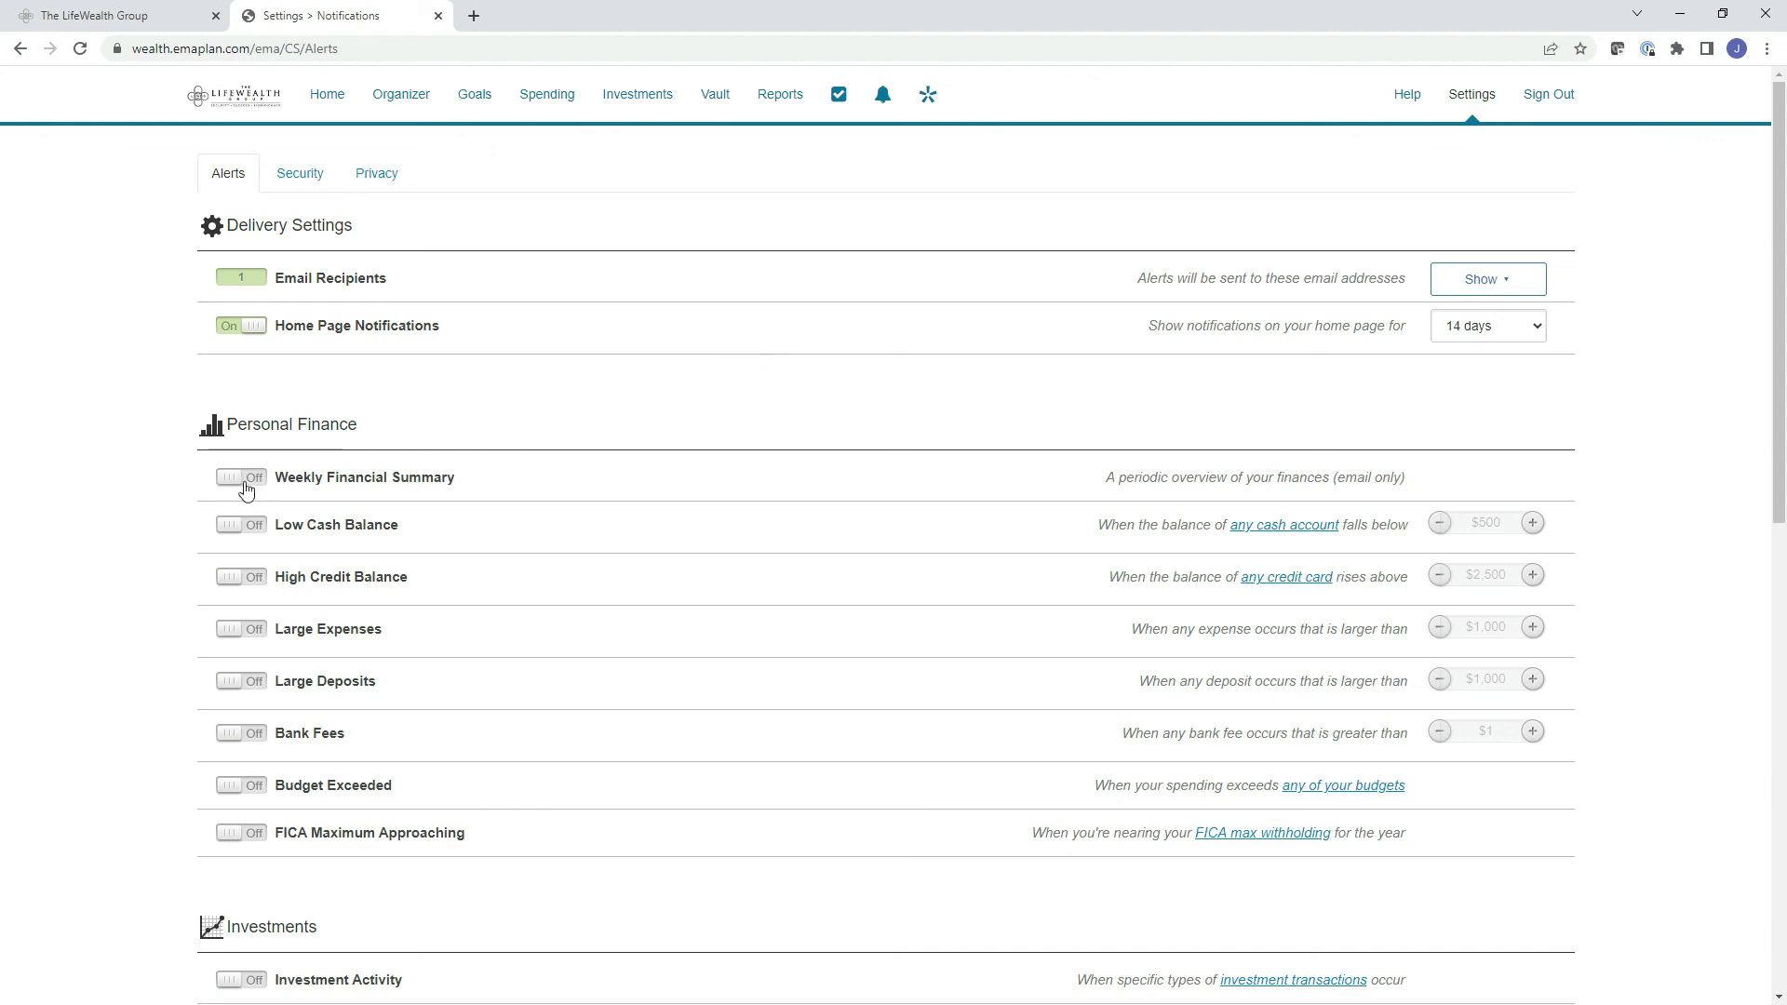
click(245, 483)
click(253, 482)
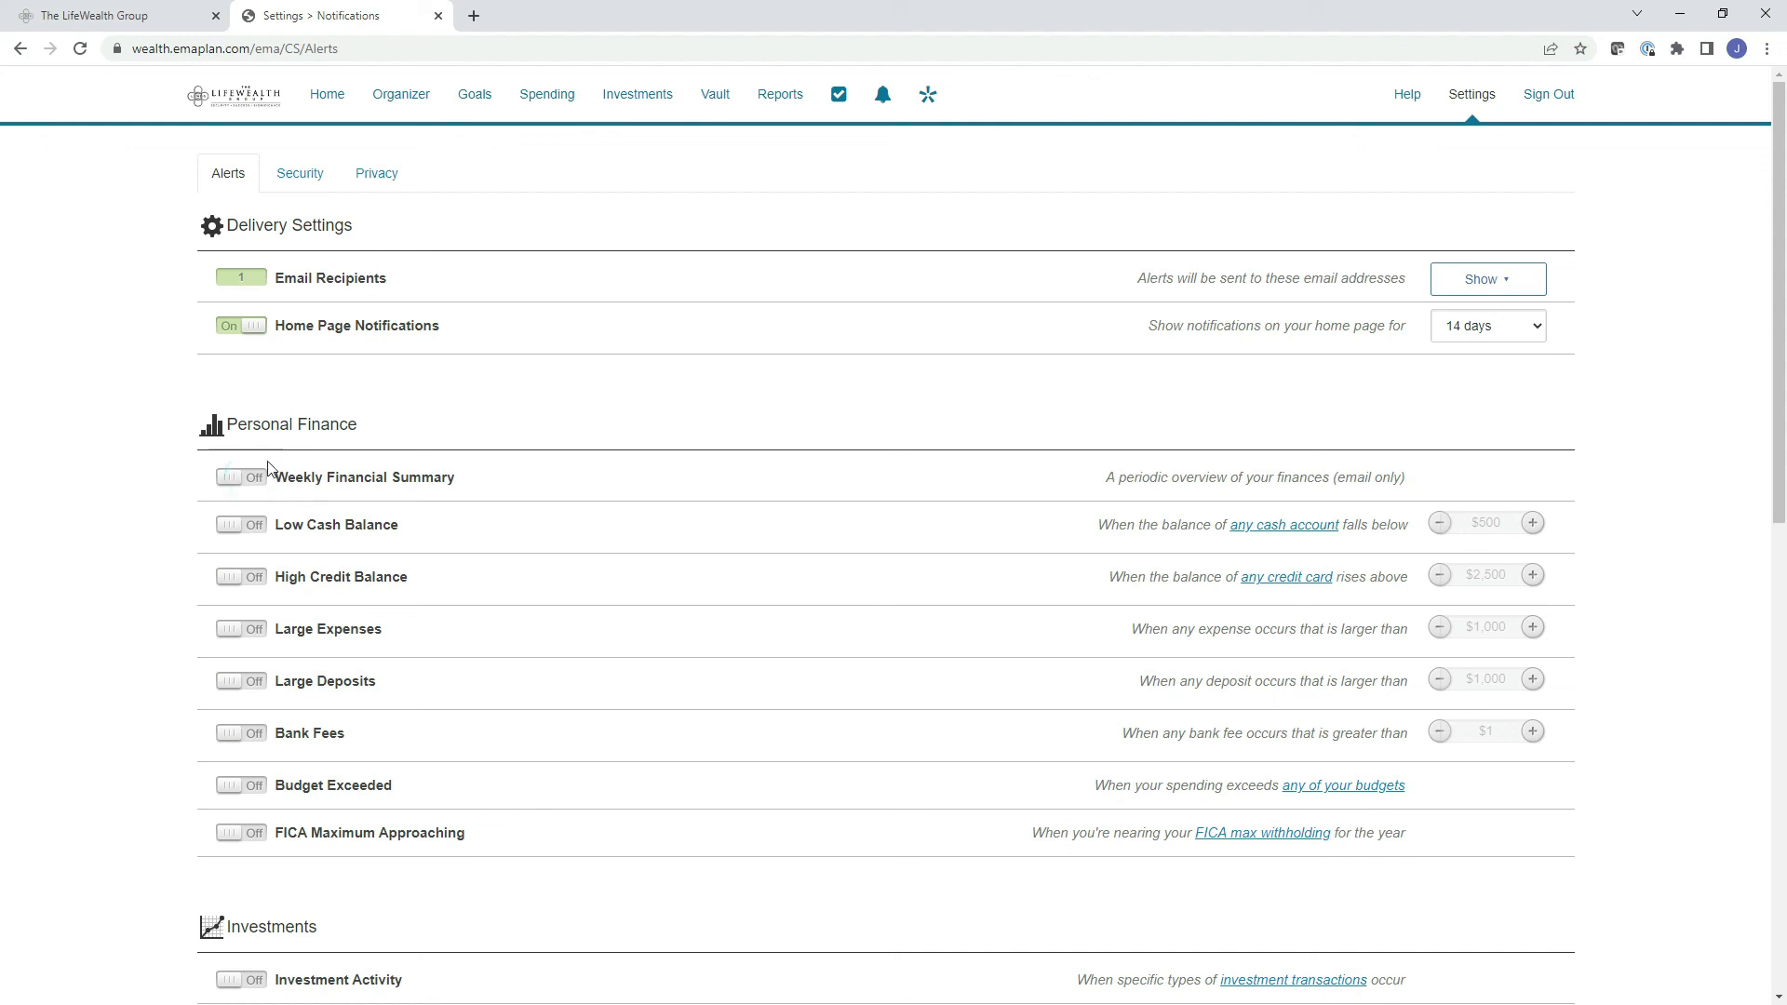